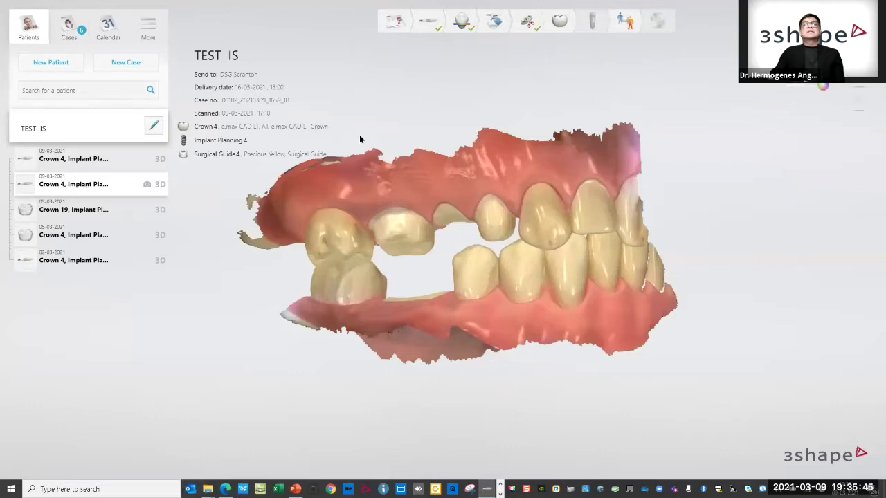
Open the case's order form and choose DSG Scranton as the lab to send it to
{"action": "left_click", "coordinate": [394, 23]}
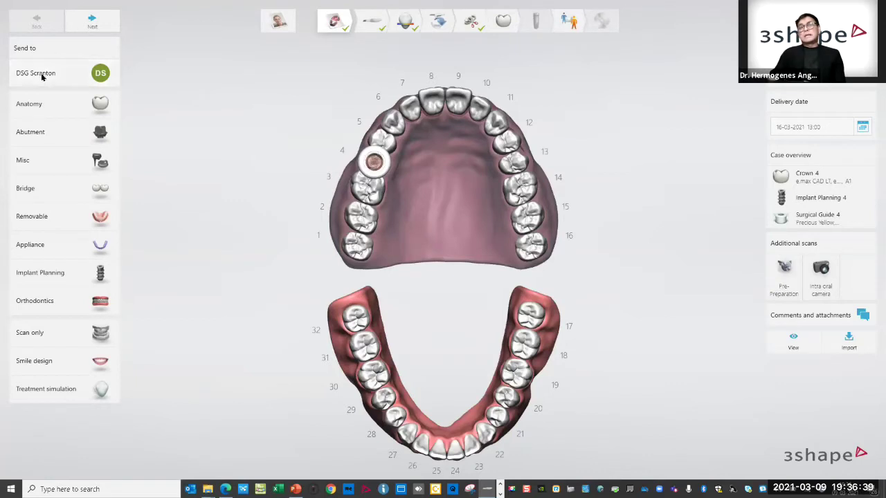
{"action": "left_click", "coordinate": [48, 75]}
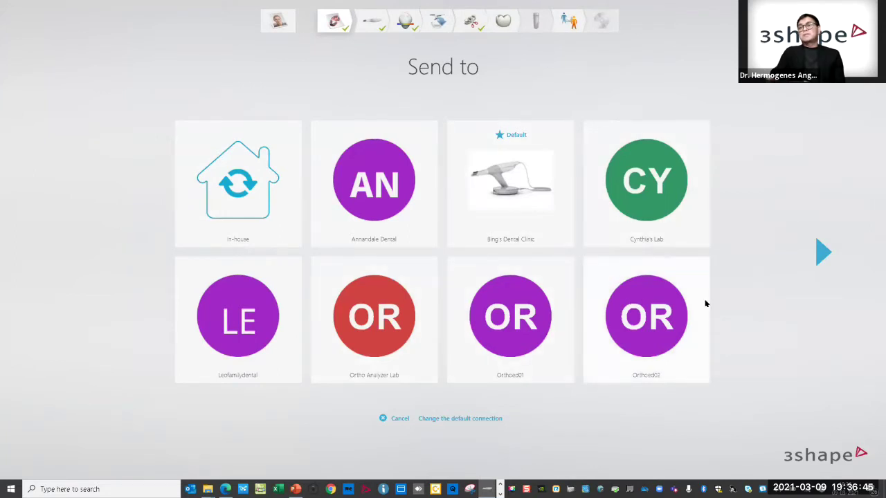
{"action": "left_click", "coordinate": [825, 251]}
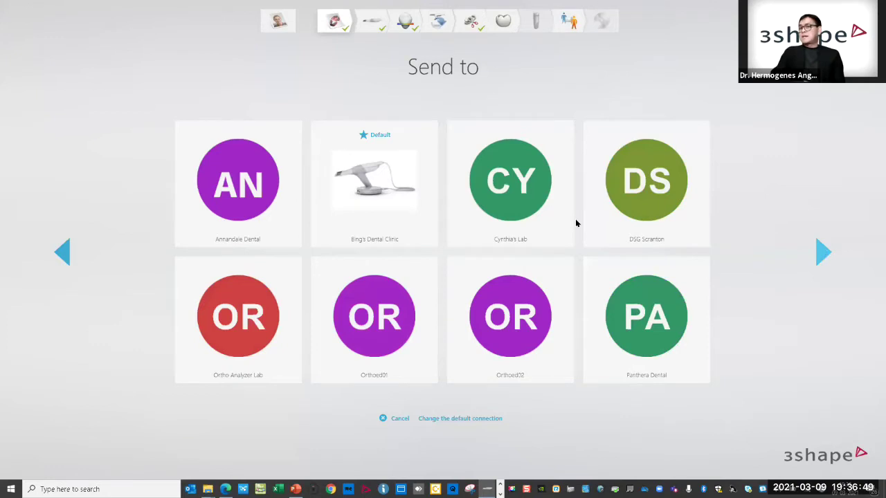
{"action": "left_click", "coordinate": [655, 197]}
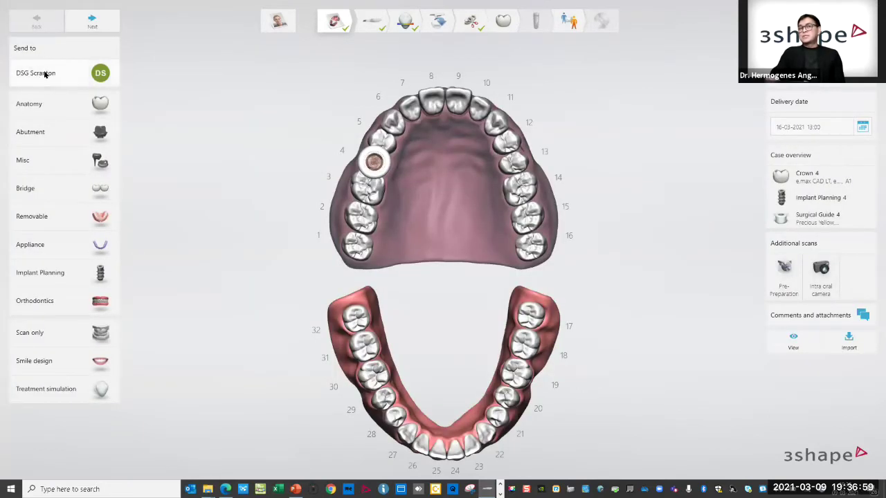
Set the case's delivery date to 16 March 2021 at 13:00
{"action": "left_click", "coordinate": [836, 119]}
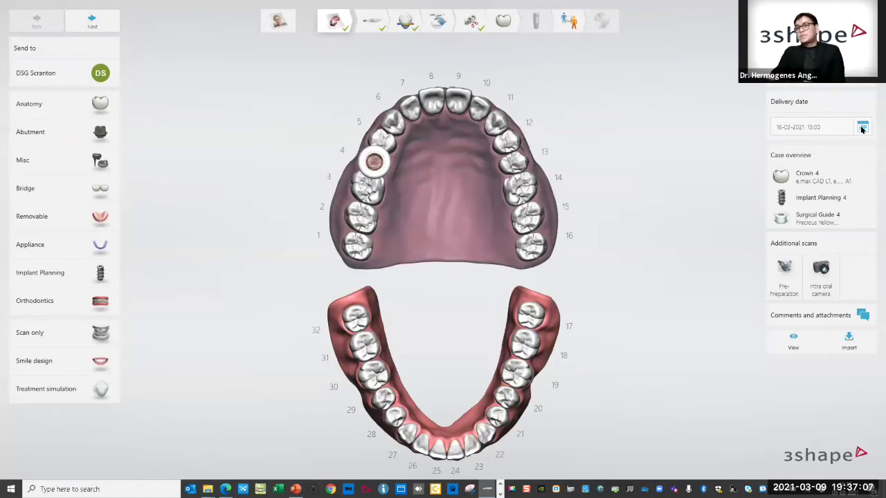
{"action": "left_click", "coordinate": [861, 128]}
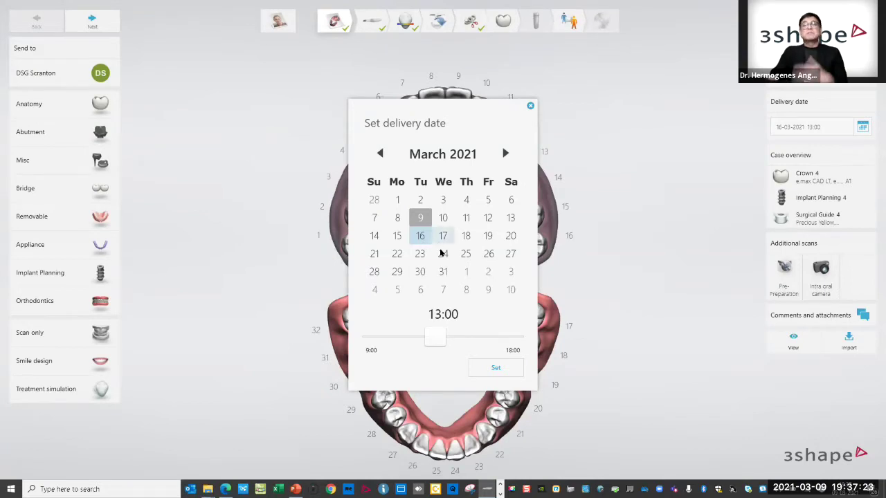
{"action": "left_click", "coordinate": [495, 369]}
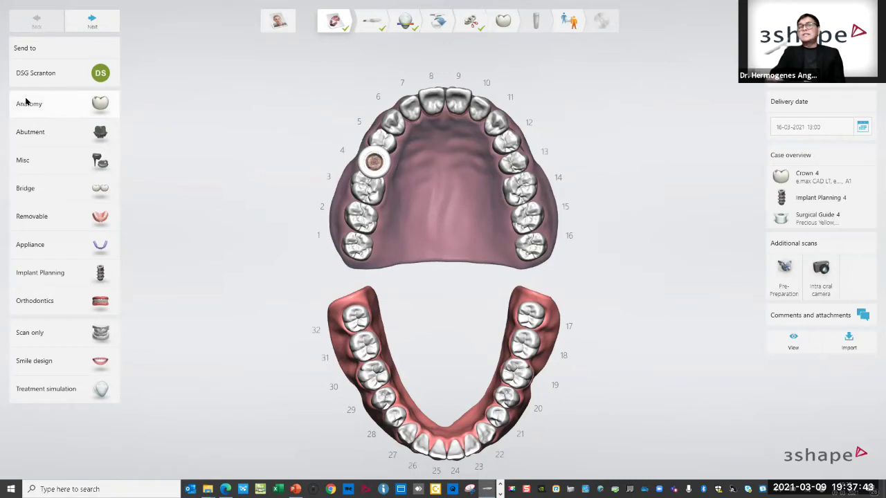
Choose Crown as the anatomy indication, review its material options, and select Implant Planning with a surgical guide
{"action": "left_click", "coordinate": [59, 107]}
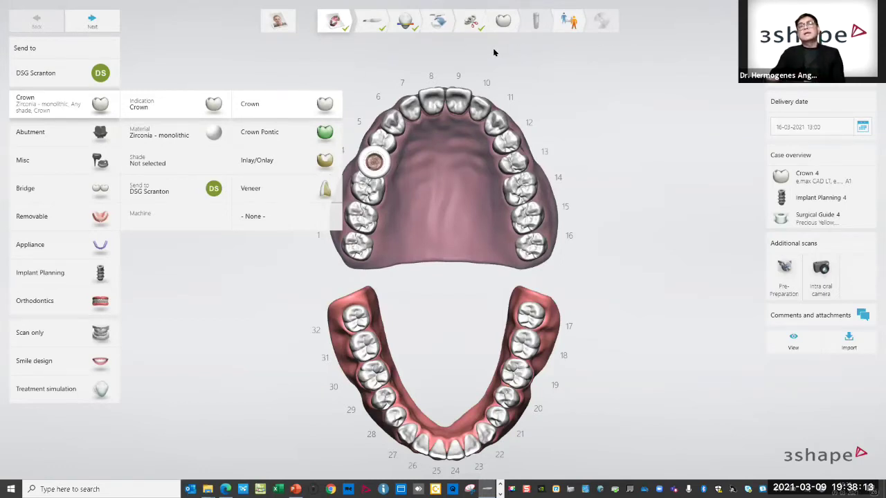
{"action": "left_click", "coordinate": [267, 105]}
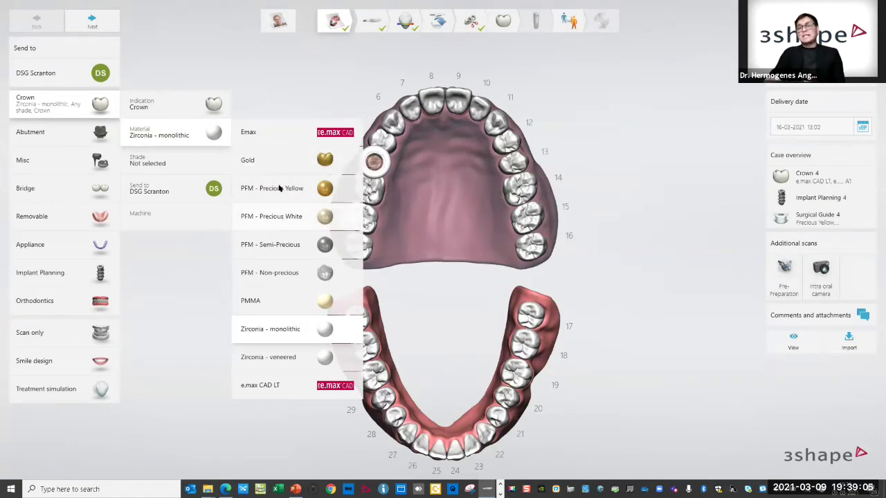
{"action": "left_click", "coordinate": [265, 98]}
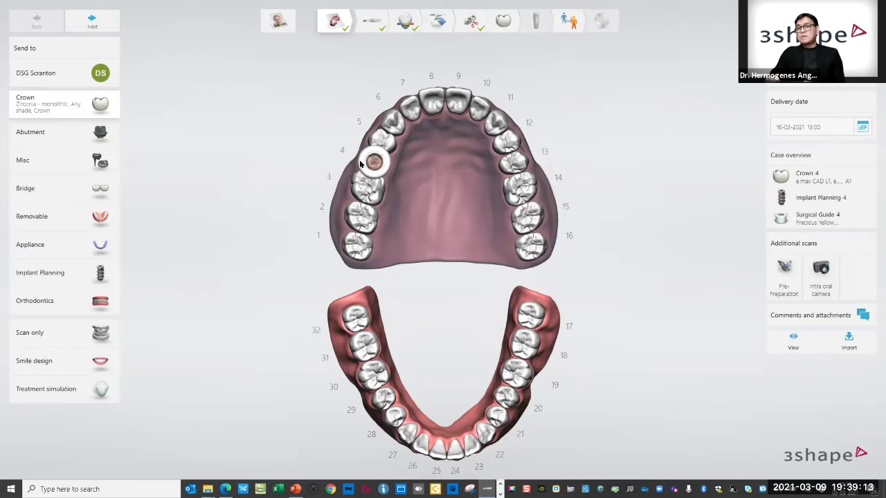
{"action": "left_click", "coordinate": [57, 278]}
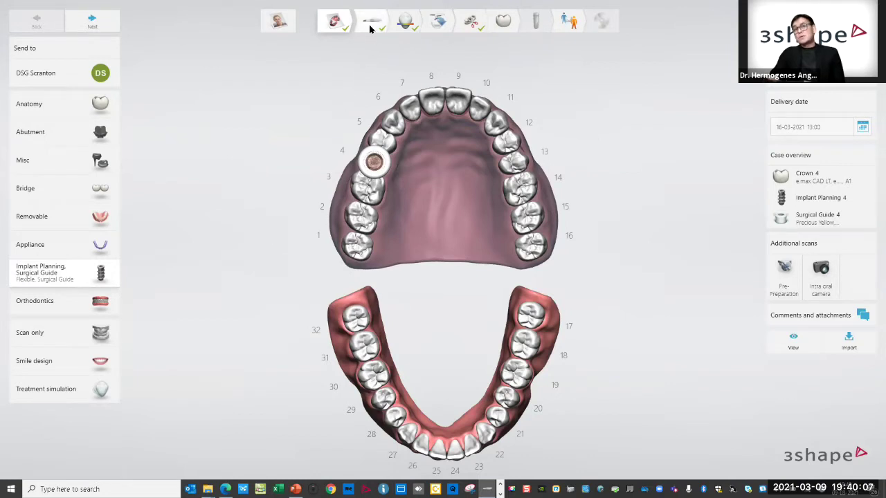
Review the case's upper jaw scan, its occlusion scan and the aligned model in the analysis stage
{"action": "left_click", "coordinate": [94, 23]}
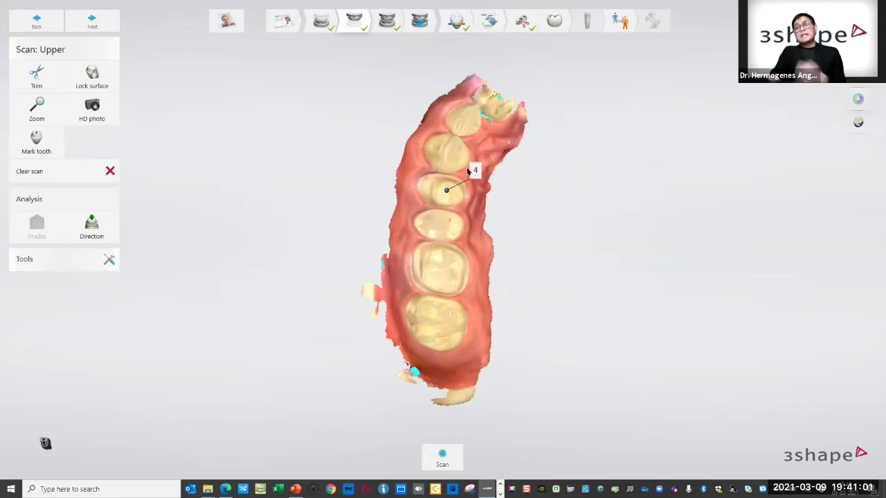
{"action": "left_click", "coordinate": [386, 23]}
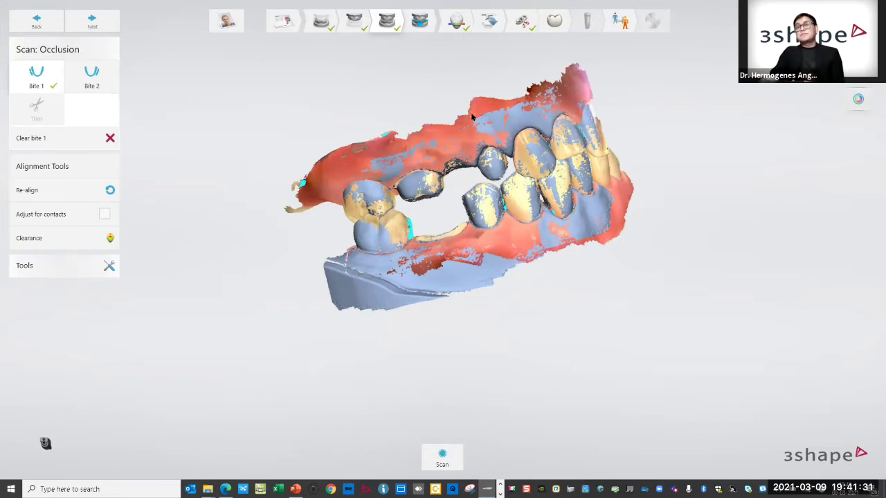
{"action": "left_click", "coordinate": [450, 26]}
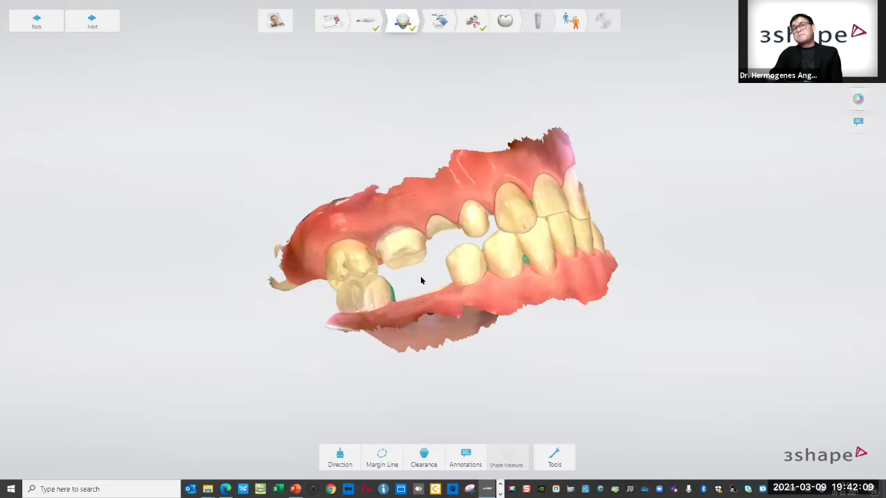
Go to the scan import stage and examine the upper and lower surface scans from several angles
{"action": "left_click", "coordinate": [439, 24]}
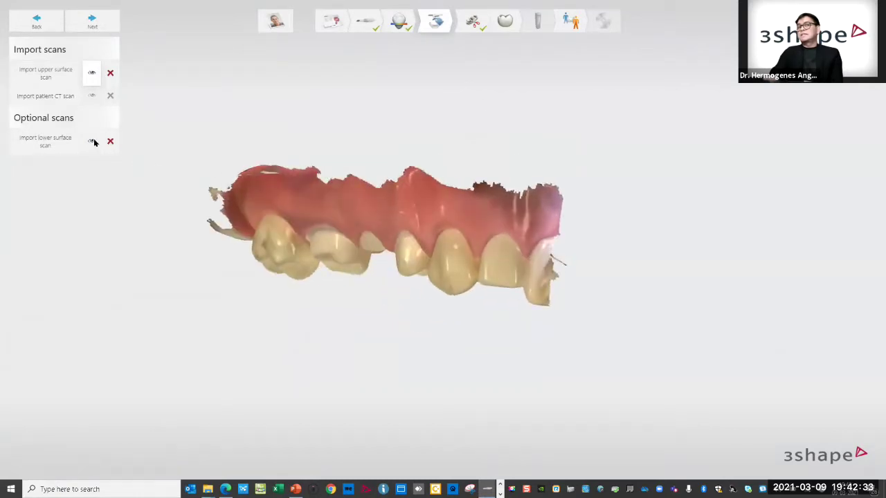
{"action": "right_click_drag", "start_coordinate": [240, 185], "coordinate": [242, 188]}
{"action": "right_click_drag", "start_coordinate": [316, 160], "coordinate": [462, 187]}
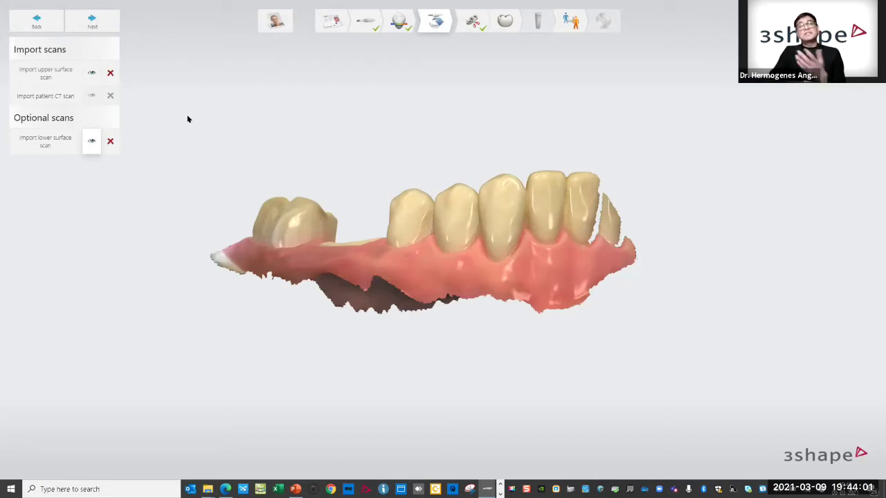
{"action": "right_click_drag", "start_coordinate": [387, 132], "coordinate": [425, 152]}
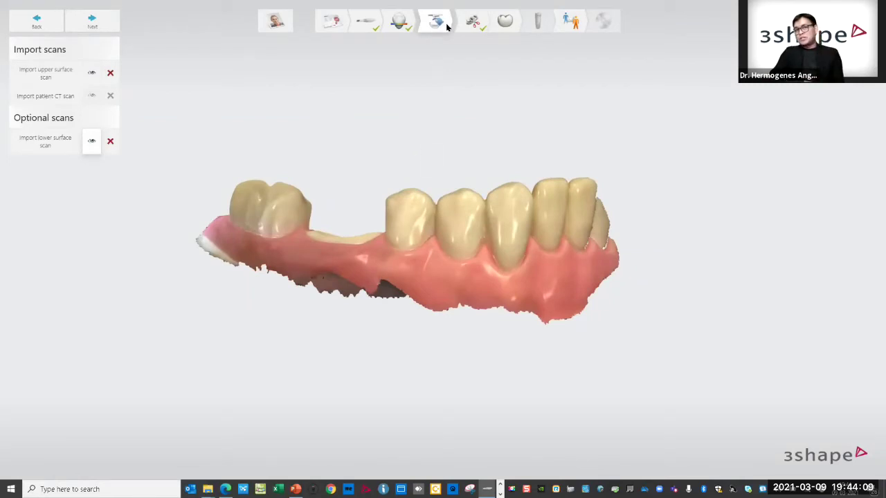
Return to the patient overview and open the scan import stage of the first listed Crown 4 implant planning case
{"action": "left_click", "coordinate": [281, 27]}
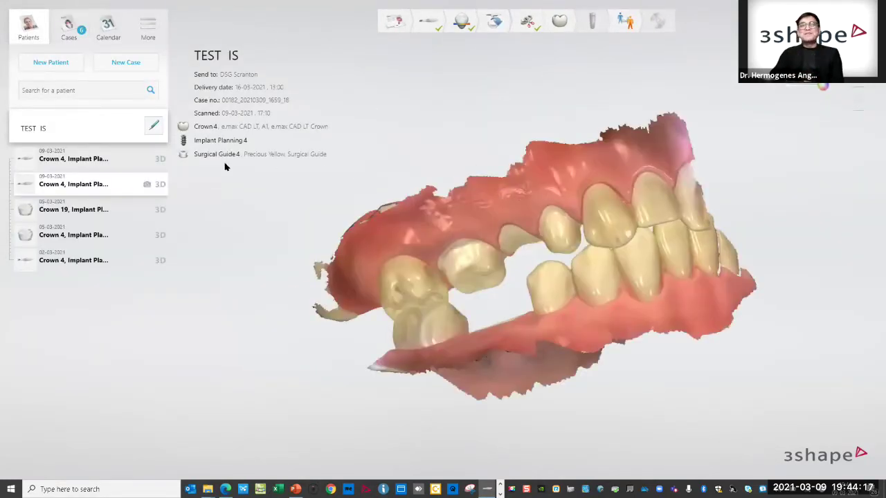
{"action": "left_click", "coordinate": [73, 160]}
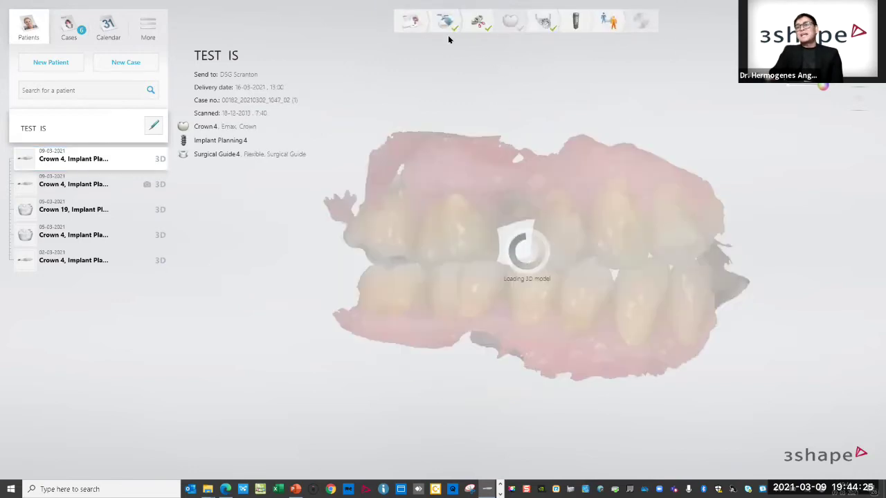
{"action": "left_click", "coordinate": [445, 22]}
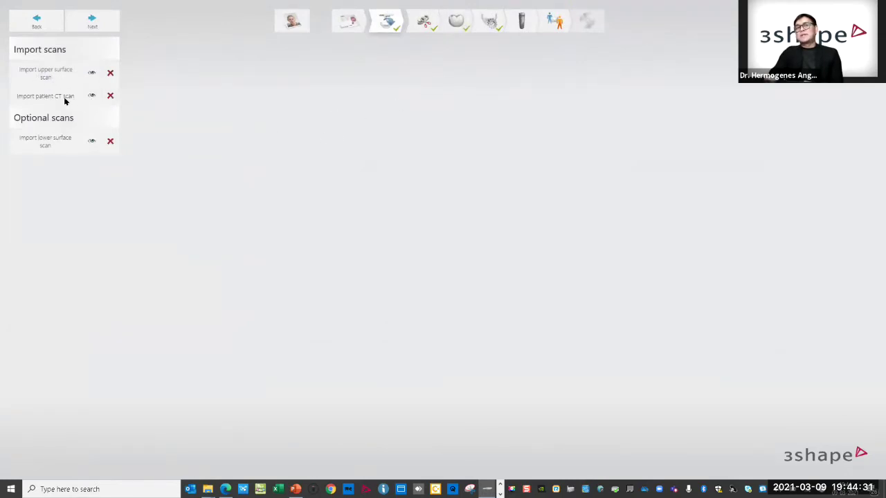
Start replacing the patient CT scan, cancel the replacement, and display the existing CT volume to inspect it from the side
{"action": "left_click", "coordinate": [51, 98]}
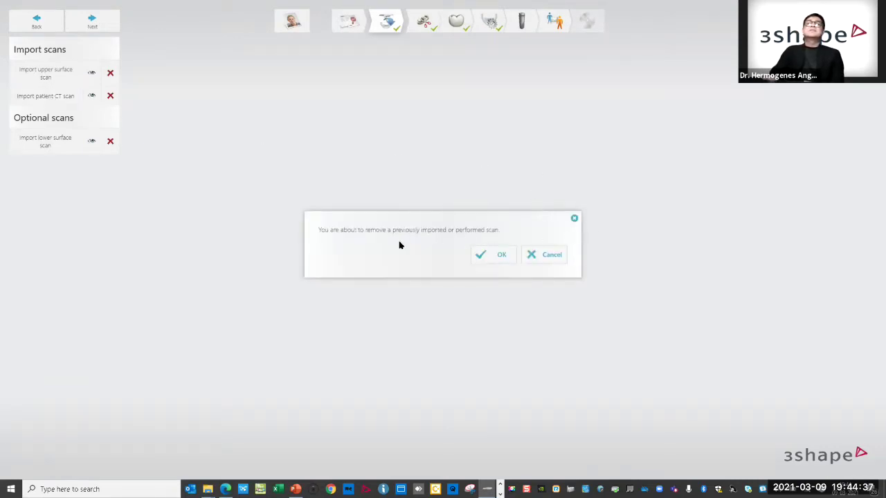
{"action": "left_click", "coordinate": [553, 254]}
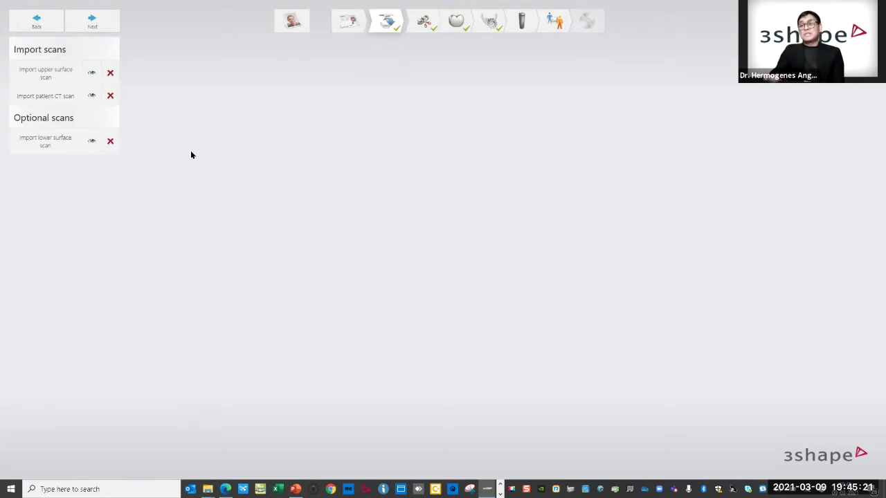
{"action": "left_click", "coordinate": [91, 96]}
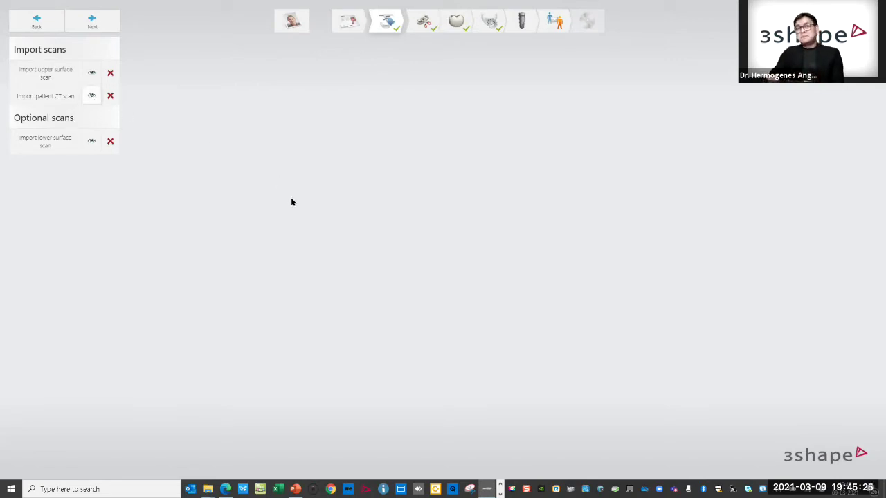
{"action": "right_click_drag", "start_coordinate": [300, 170], "coordinate": [381, 214]}
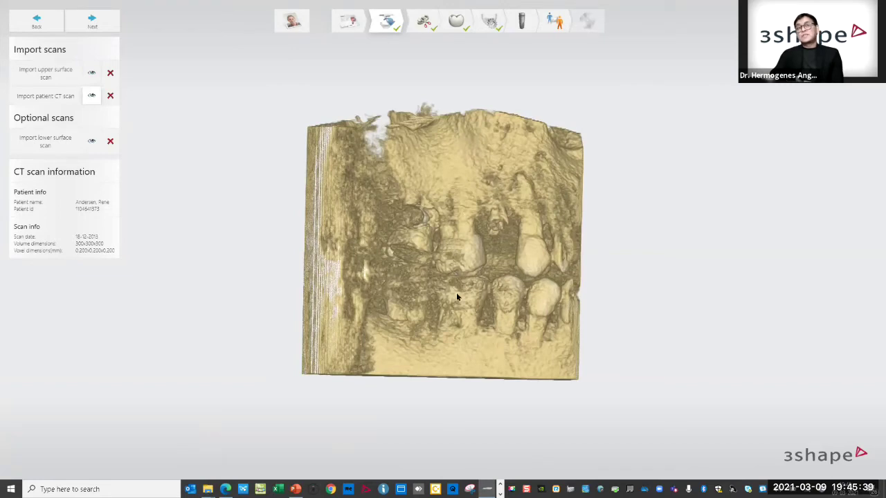
Examine the upper and lower surface scans one after the other and proceed to the Tooth removal stage
{"action": "left_click", "coordinate": [91, 73]}
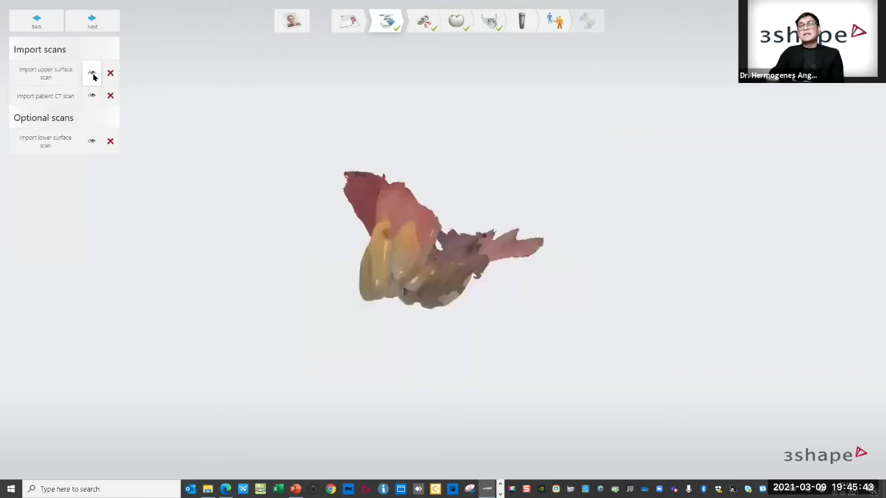
{"action": "right_click_drag", "start_coordinate": [371, 177], "coordinate": [455, 184]}
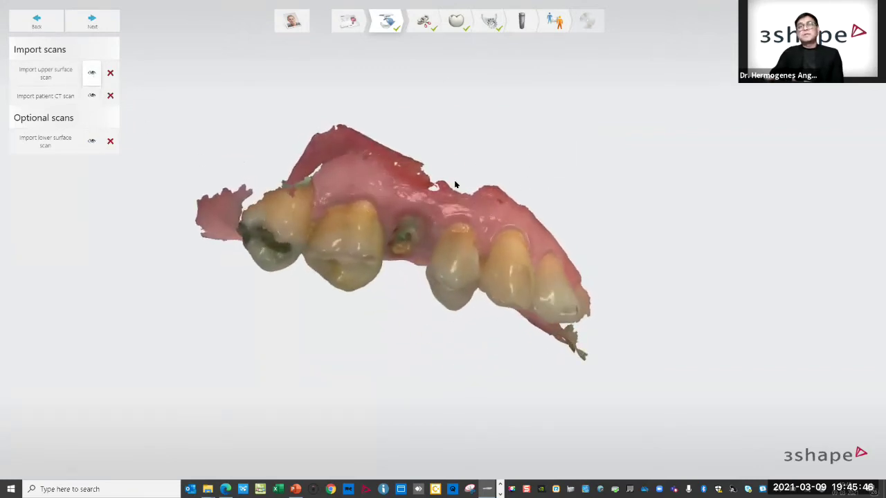
{"action": "left_click", "coordinate": [91, 141]}
{"action": "right_click_drag", "start_coordinate": [415, 182], "coordinate": [432, 166]}
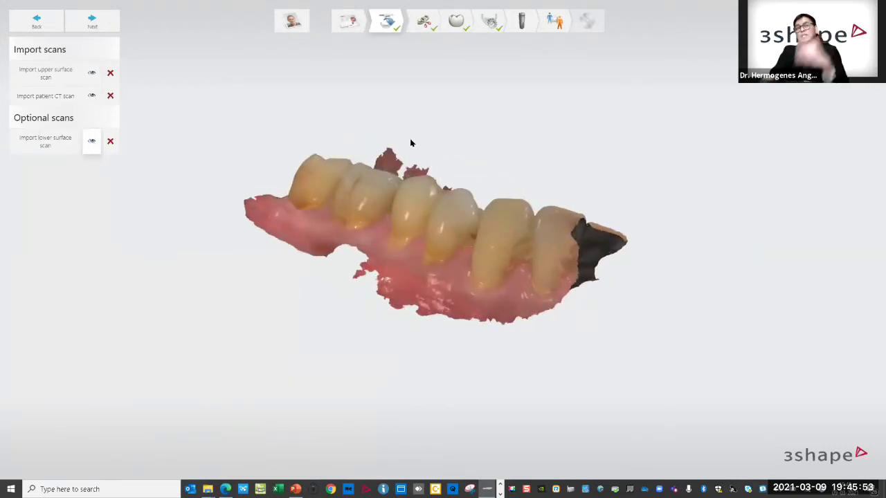
{"action": "left_click", "coordinate": [94, 26]}
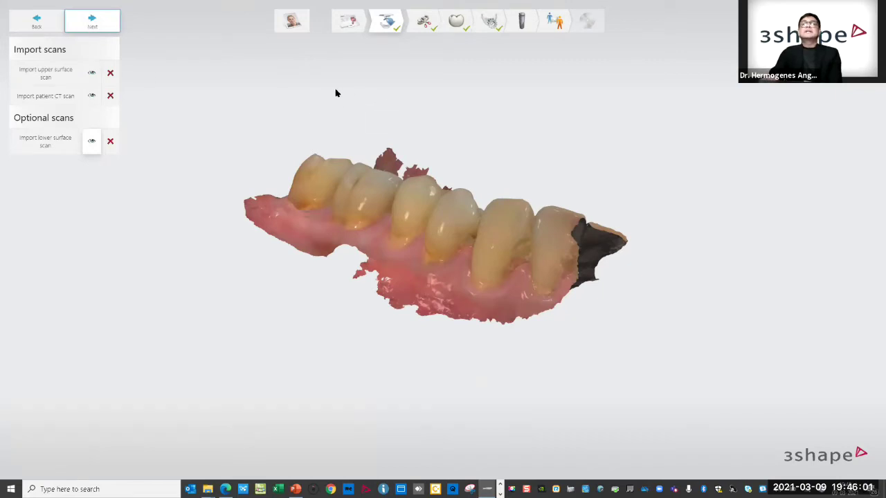
{"action": "left_click", "coordinate": [99, 26]}
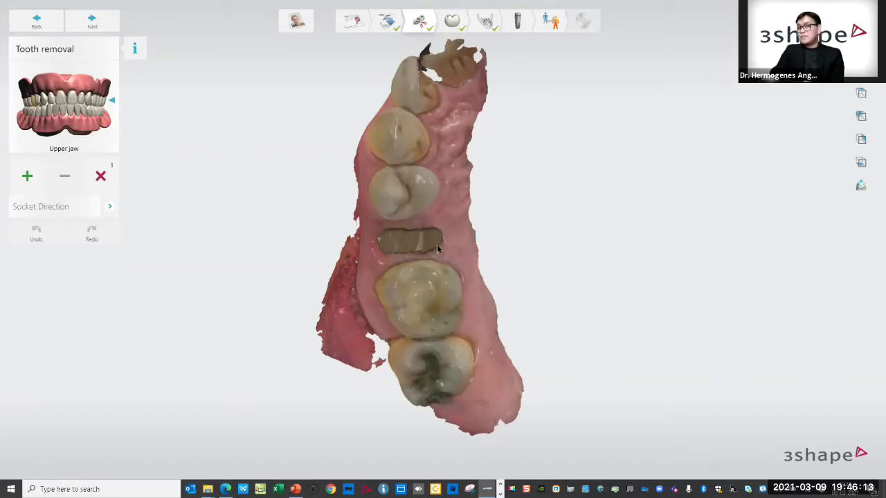
Start a new cut-out line beside the removed upper tooth's socket, inspect the area, and clear all cut-out lines
{"action": "left_click", "coordinate": [25, 177]}
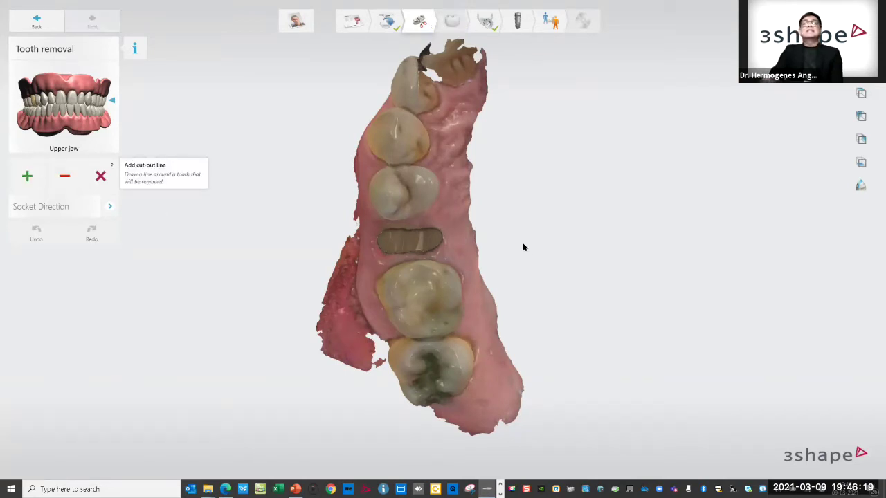
{"action": "scroll", "coordinate": [520, 243], "scroll_direction": "up", "scroll_amount": 5}
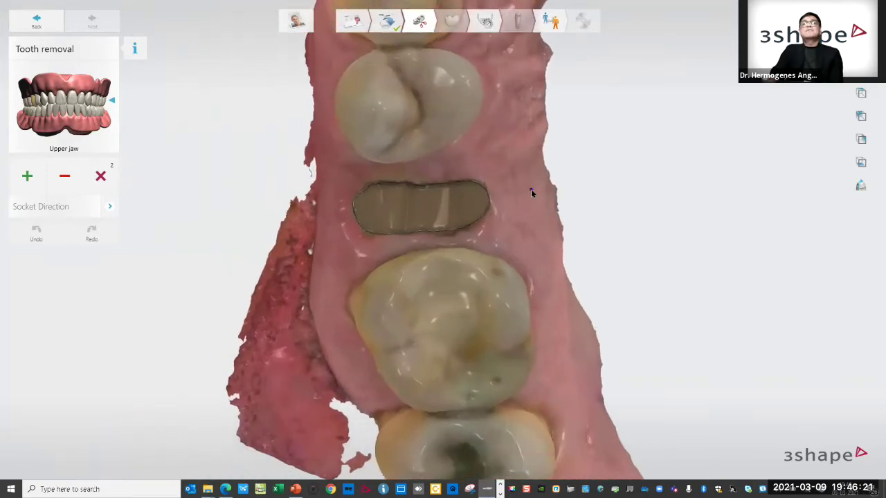
{"action": "scroll", "coordinate": [531, 189], "scroll_direction": "up", "scroll_amount": 3}
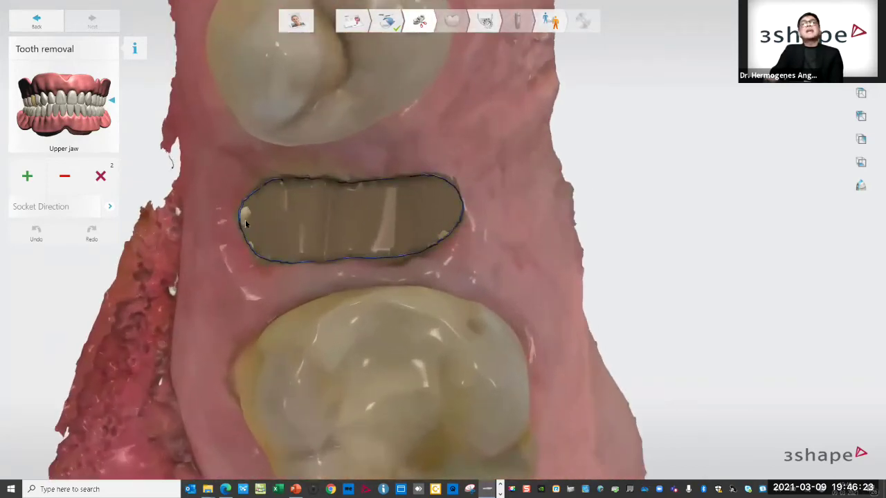
{"action": "left_click", "coordinate": [449, 251]}
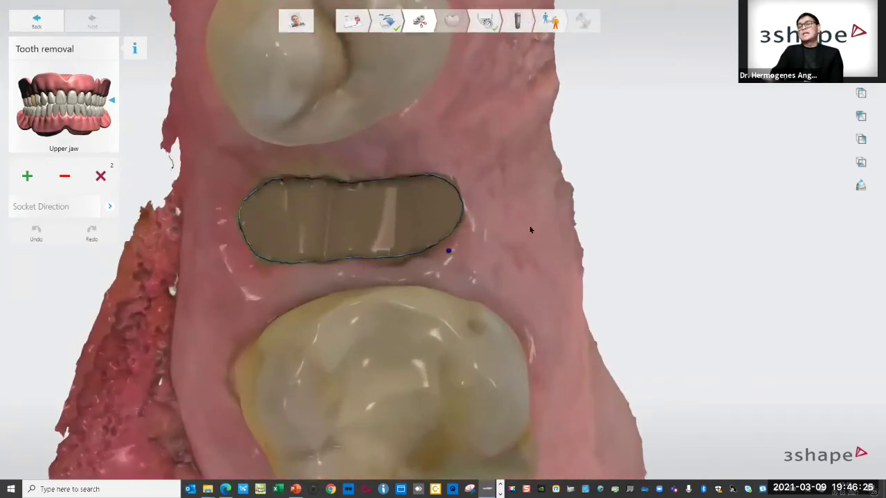
{"action": "right_click_drag", "start_coordinate": [548, 198], "coordinate": [441, 172]}
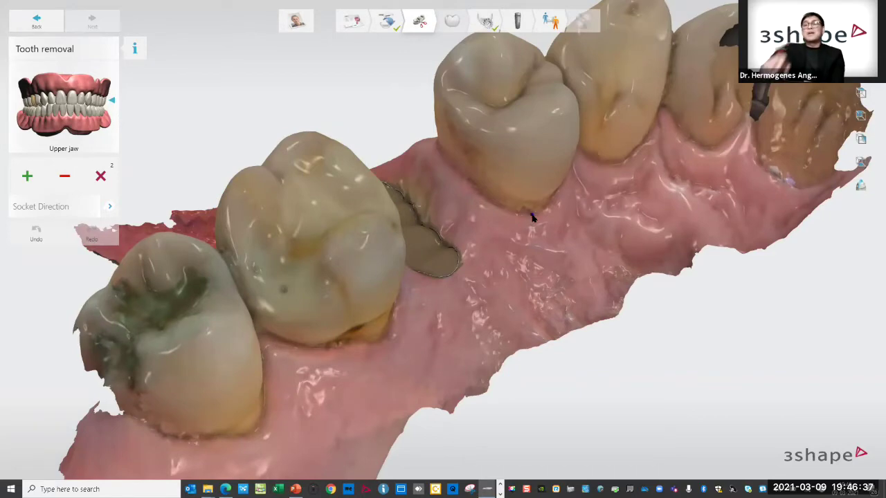
{"action": "right_click_drag", "start_coordinate": [522, 270], "coordinate": [450, 222]}
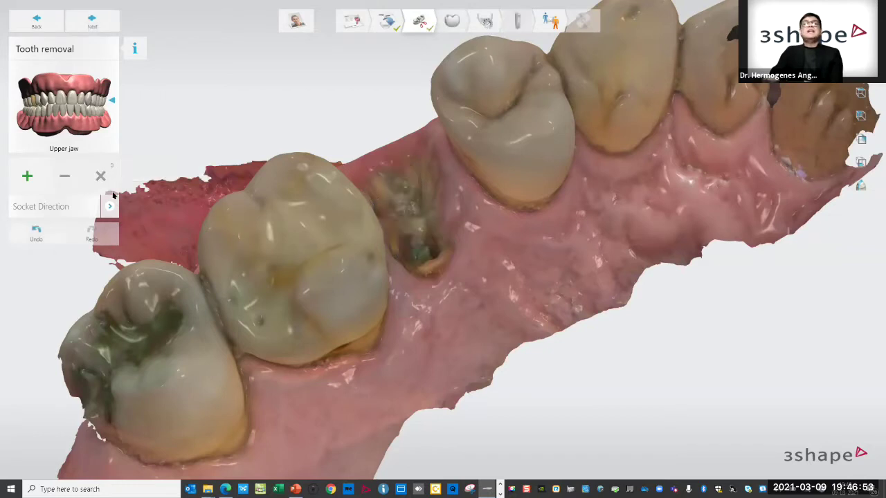
Draw a closed cut-out line around the broken tooth root in the upper jaw and proceed to the Anatomy design stage
{"action": "left_click", "coordinate": [28, 179]}
{"action": "right_click_drag", "start_coordinate": [387, 126], "coordinate": [376, 161]}
{"action": "left_click", "coordinate": [393, 149]}
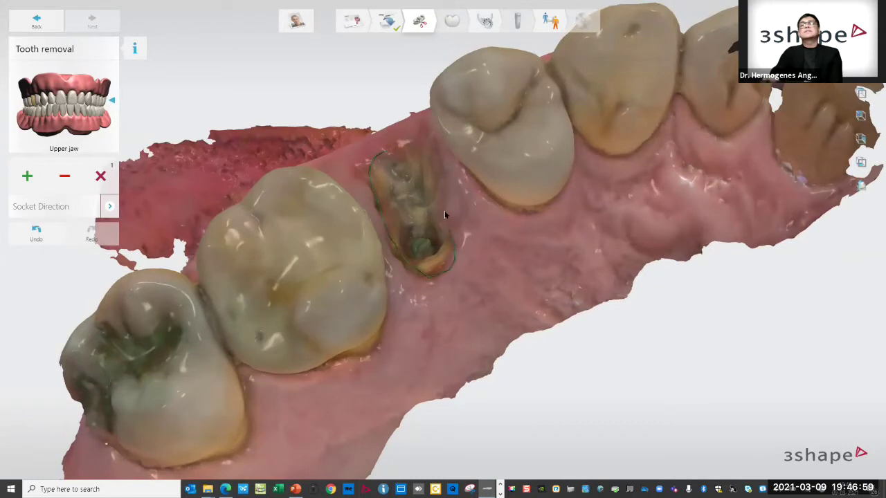
{"action": "left_click", "coordinate": [386, 151]}
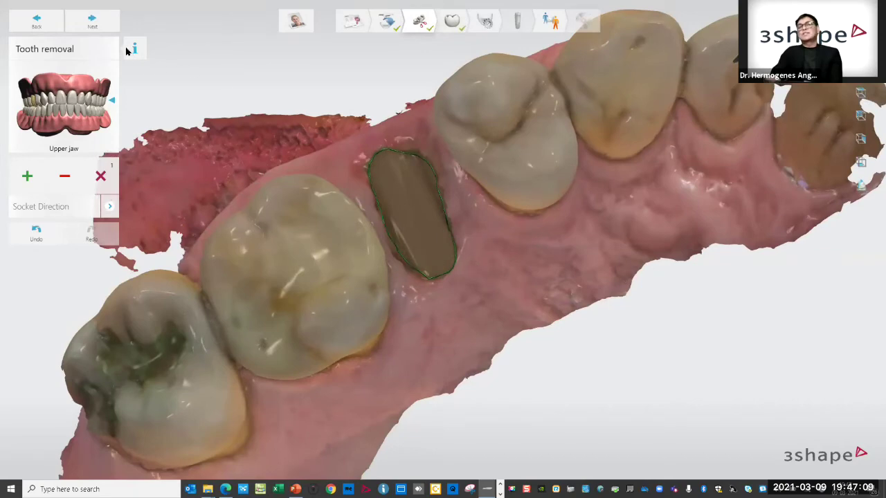
{"action": "left_click", "coordinate": [95, 25]}
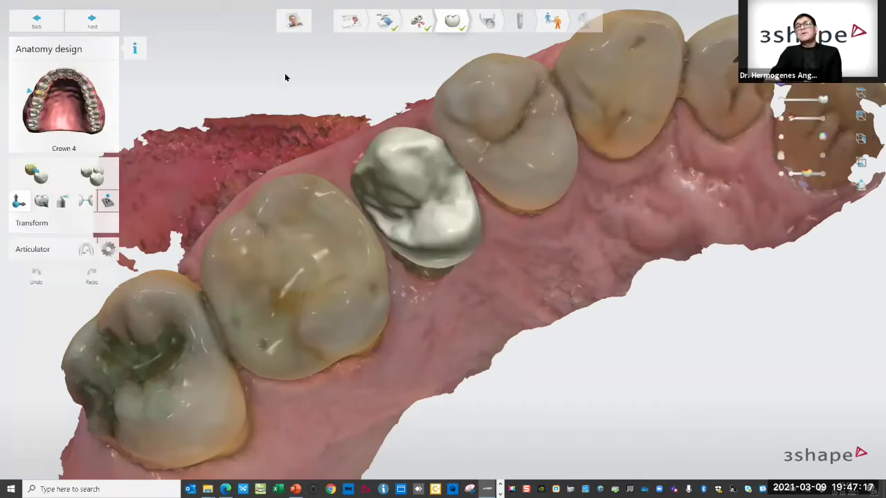
Examine the proposed Crown 4 and its fit between the neighbouring teeth from the biting, inner and outer sides
{"action": "left_click", "coordinate": [444, 245]}
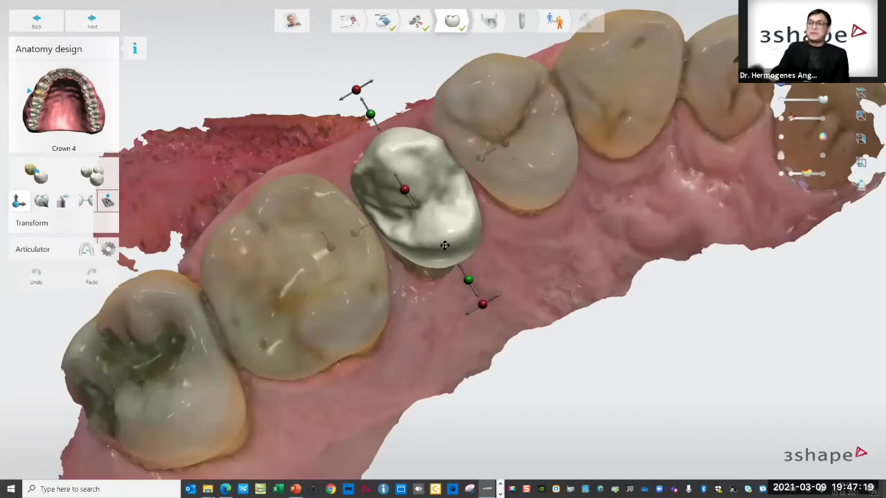
{"action": "left_click", "coordinate": [547, 332]}
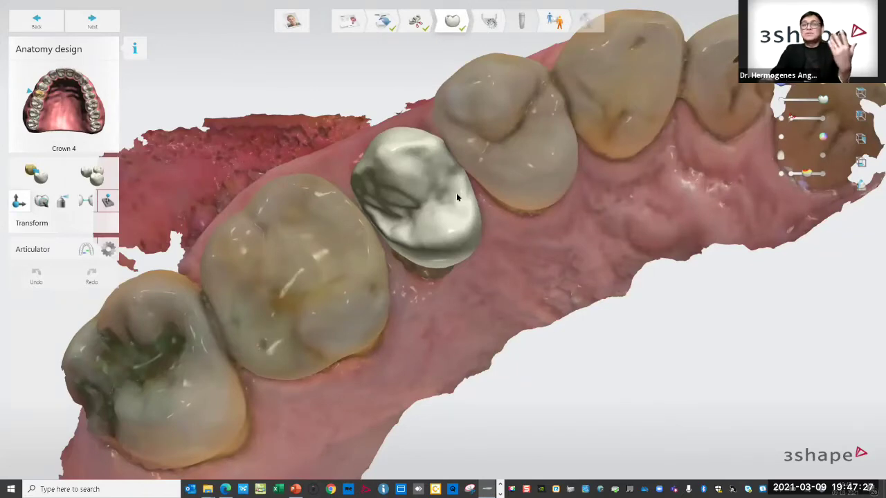
{"action": "left_click", "coordinate": [355, 170]}
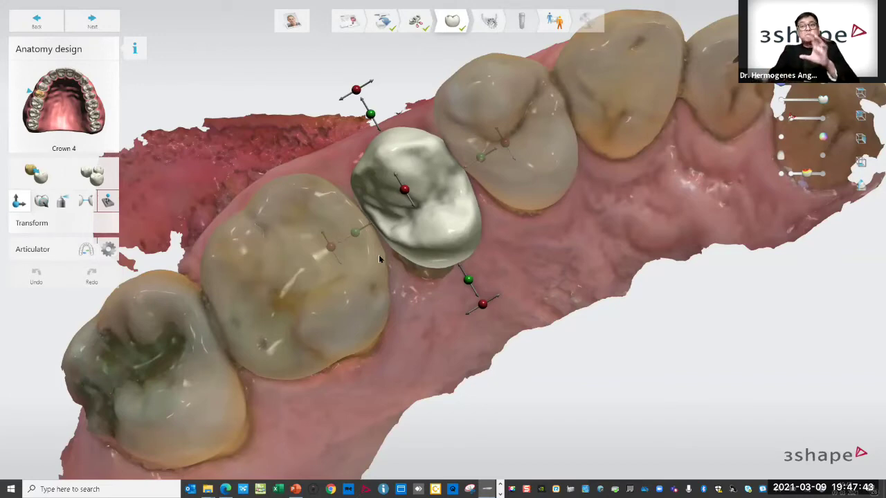
{"action": "right_click_drag", "start_coordinate": [572, 289], "coordinate": [545, 295]}
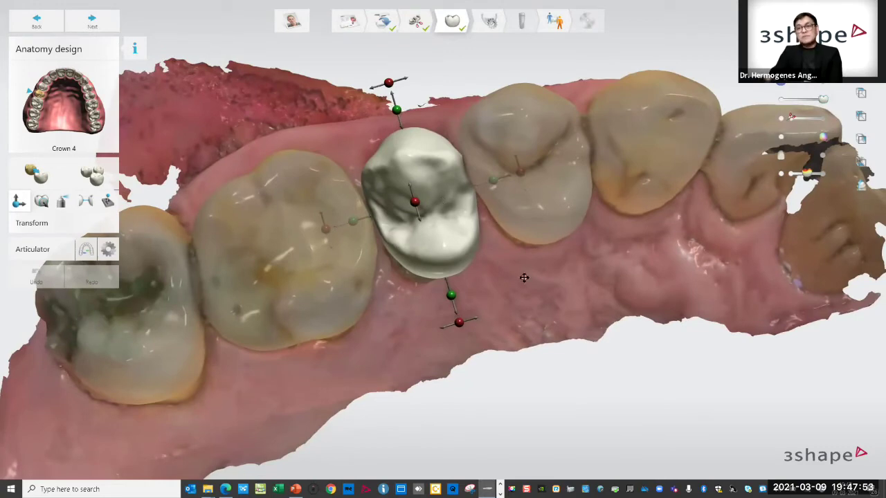
{"action": "right_click_drag", "start_coordinate": [530, 309], "coordinate": [464, 205]}
{"action": "right_click_drag", "start_coordinate": [495, 263], "coordinate": [464, 253]}
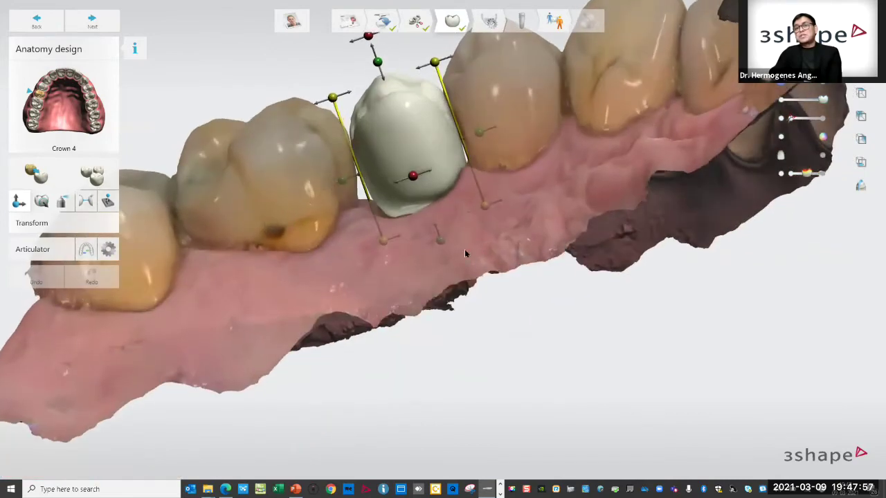
{"action": "mouse_move", "coordinate": [443, 245]}
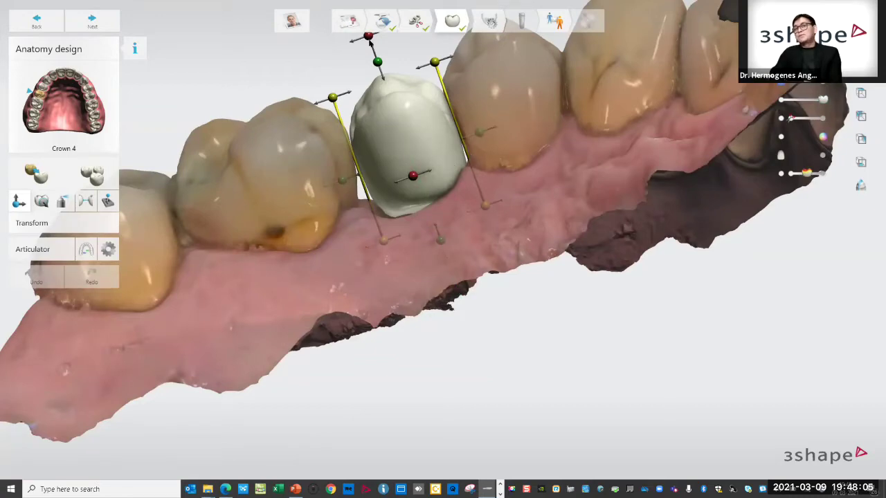
{"action": "scroll", "coordinate": [538, 362], "scroll_direction": "up", "scroll_amount": 3}
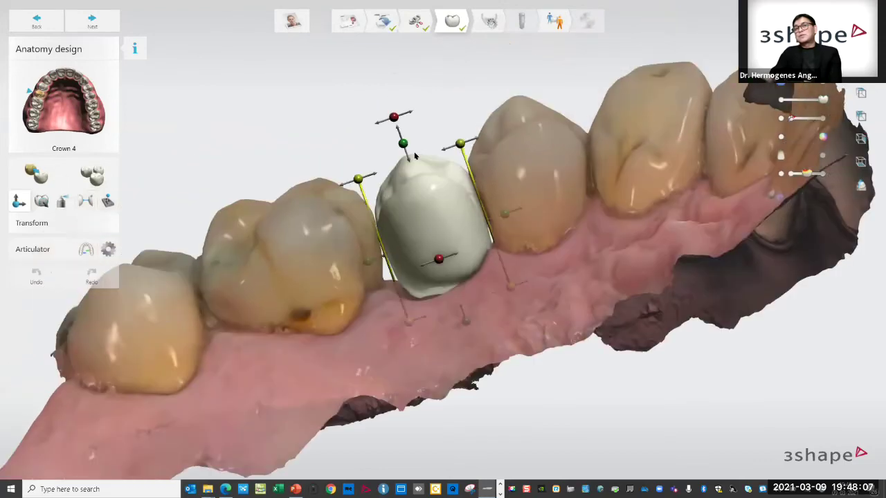
{"action": "right_click_drag", "start_coordinate": [519, 340], "coordinate": [708, 305]}
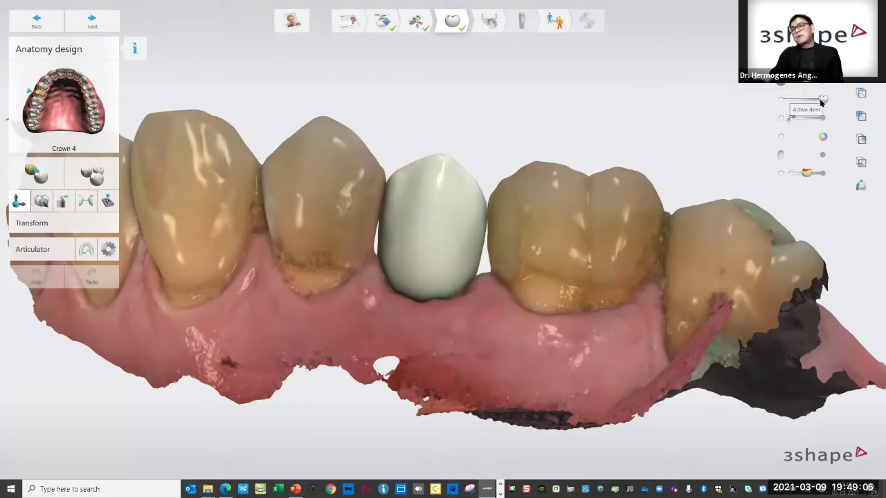
Make the crown transparent to examine the socket beneath it from several angles, and restore the crown's full visibility
{"action": "mouse_move", "coordinate": [822, 102]}
{"action": "left_mouse_down"}
{"action": "mouse_move", "coordinate": [761, 104]}
{"action": "mouse_move", "coordinate": [831, 102]}
{"action": "mouse_move", "coordinate": [784, 102]}
{"action": "mouse_move", "coordinate": [783, 84]}
{"action": "mouse_move", "coordinate": [825, 86]}
{"action": "left_mouse_up"}
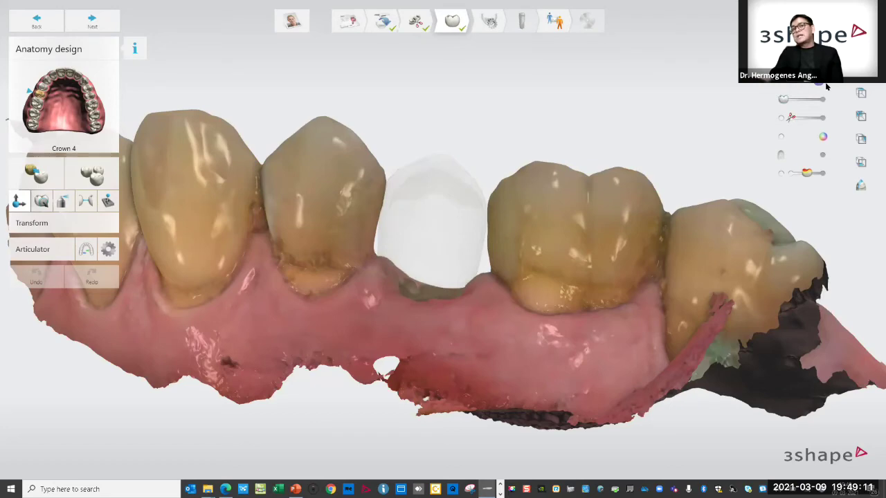
{"action": "right_click_drag", "start_coordinate": [658, 111], "coordinate": [536, 253]}
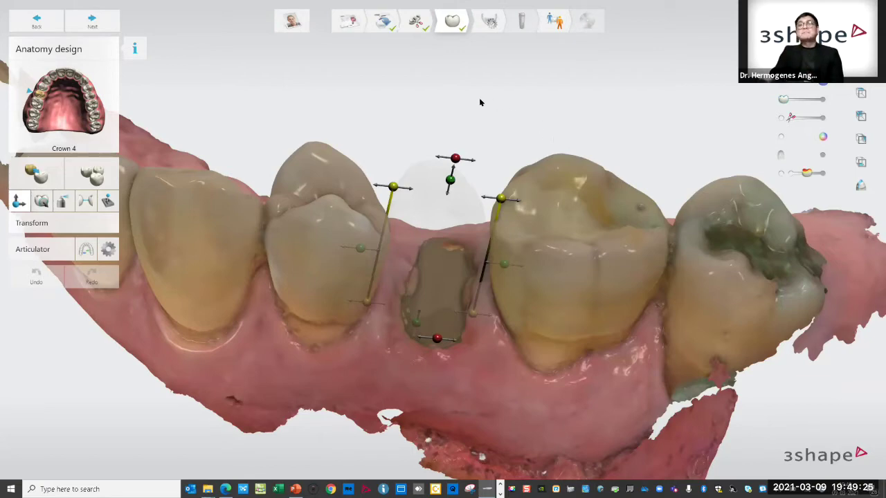
{"action": "left_click", "coordinate": [357, 92]}
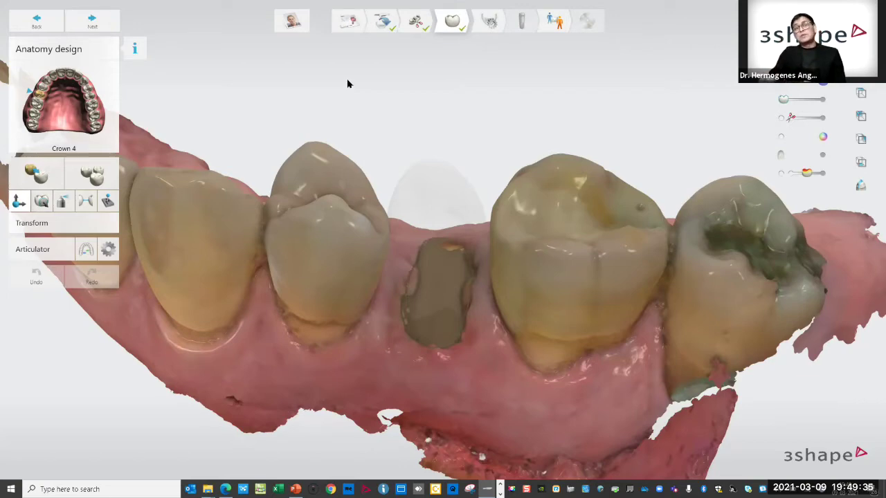
{"action": "left_click", "coordinate": [424, 156]}
{"action": "right_click_drag", "start_coordinate": [425, 156], "coordinate": [743, 99]}
{"action": "left_click", "coordinate": [743, 99]}
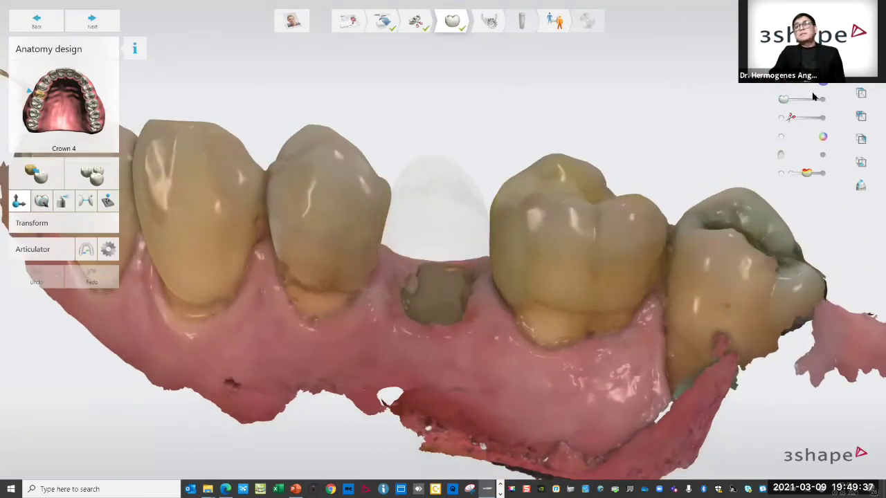
{"action": "left_click", "coordinate": [827, 101]}
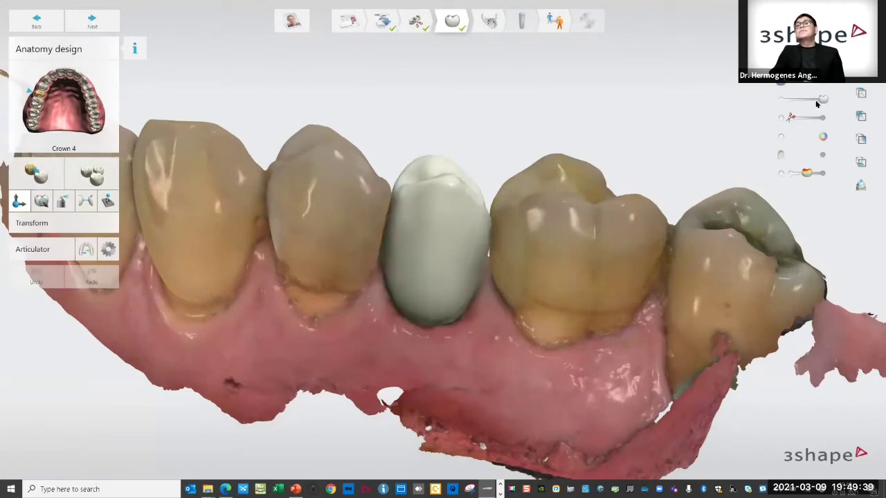
Proceed to Cropping, trim the CT volume's lower part up to the lower tooth crowns, and continue to the Panoramic curve stage
{"action": "left_click", "coordinate": [92, 23]}
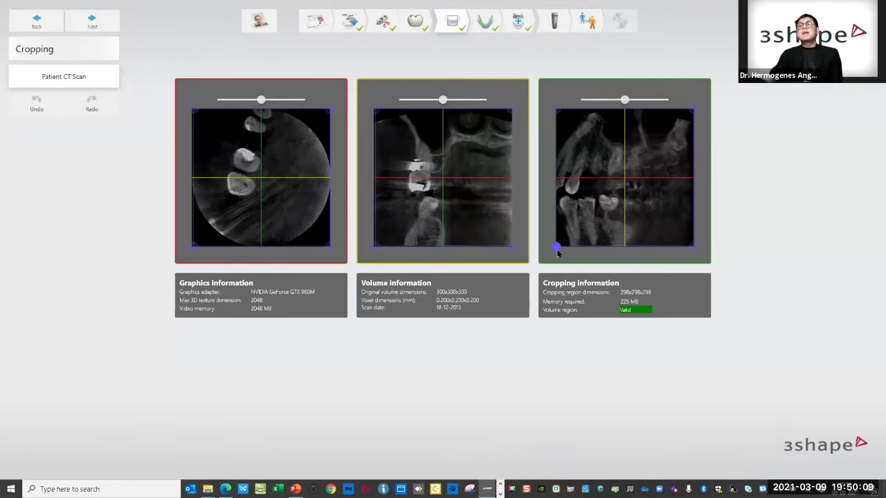
{"action": "left_click_drag", "start_coordinate": [557, 248], "coordinate": [556, 205]}
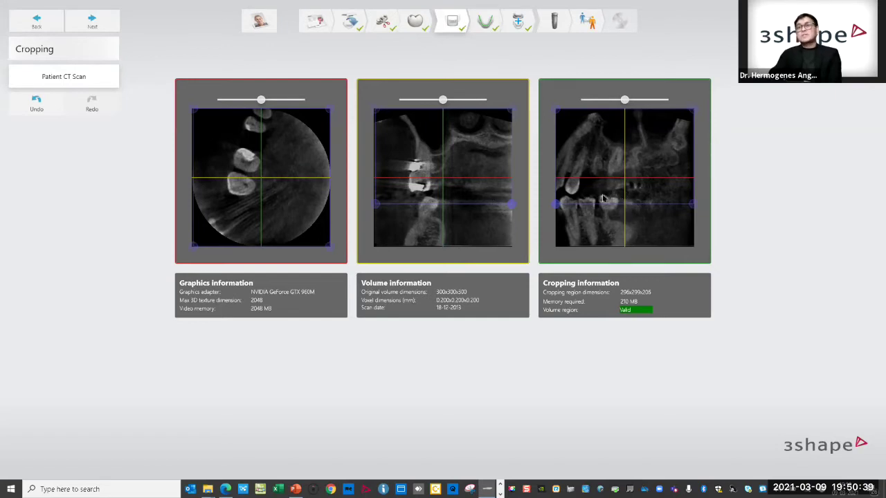
{"action": "left_click", "coordinate": [92, 27]}
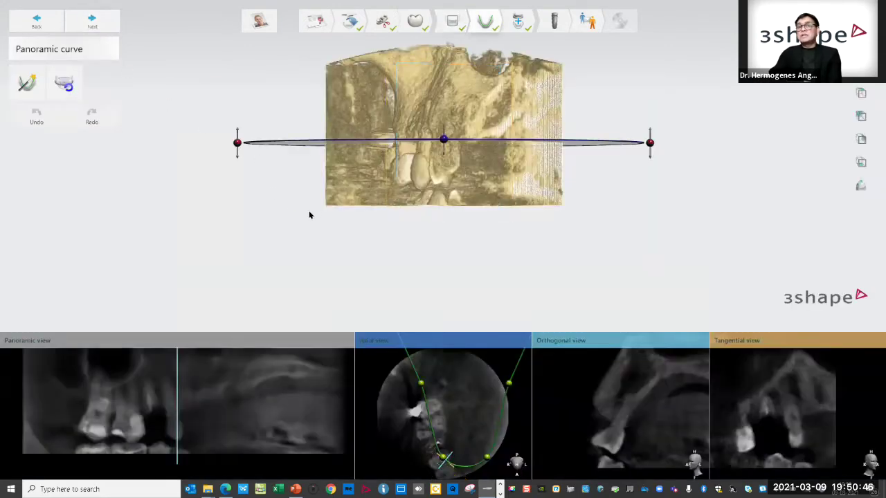
Enlarge the axial view, shift the panoramic curve's upper-left control point slightly outward, and proceed to the Scan alignment stage
{"action": "right_click_drag", "start_coordinate": [309, 215], "coordinate": [425, 184]}
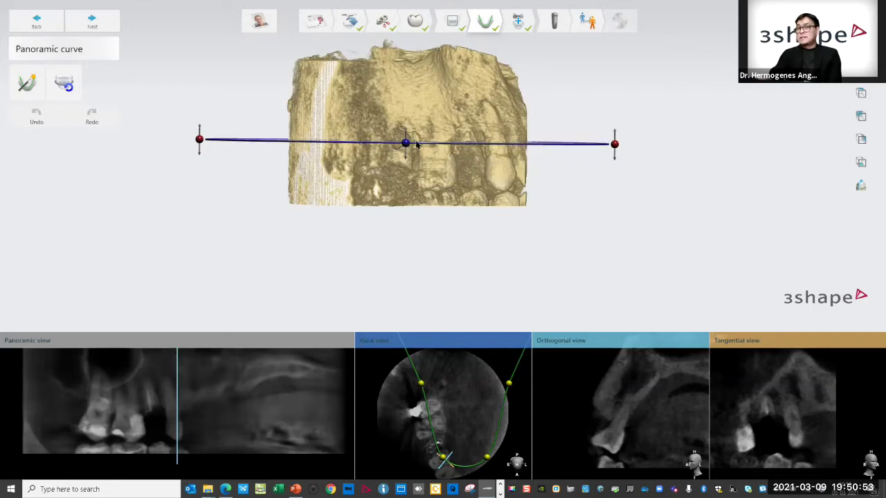
{"action": "mouse_move", "coordinate": [136, 374]}
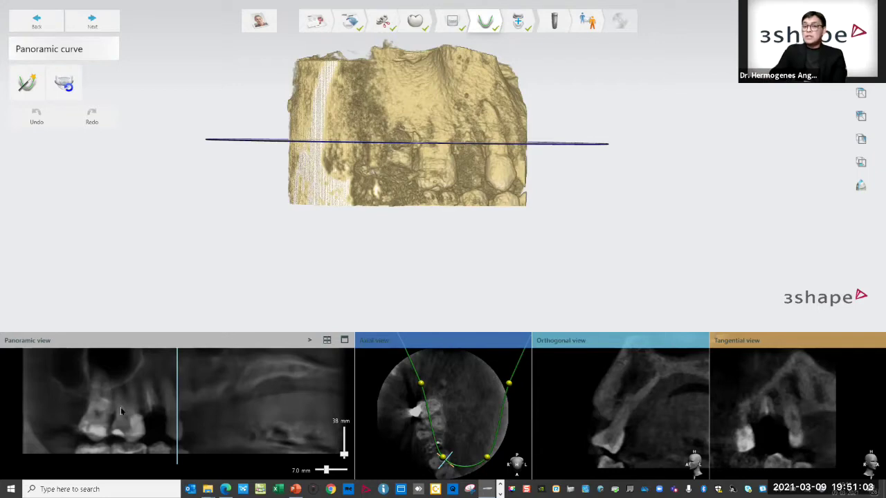
{"action": "mouse_move", "coordinate": [406, 143]}
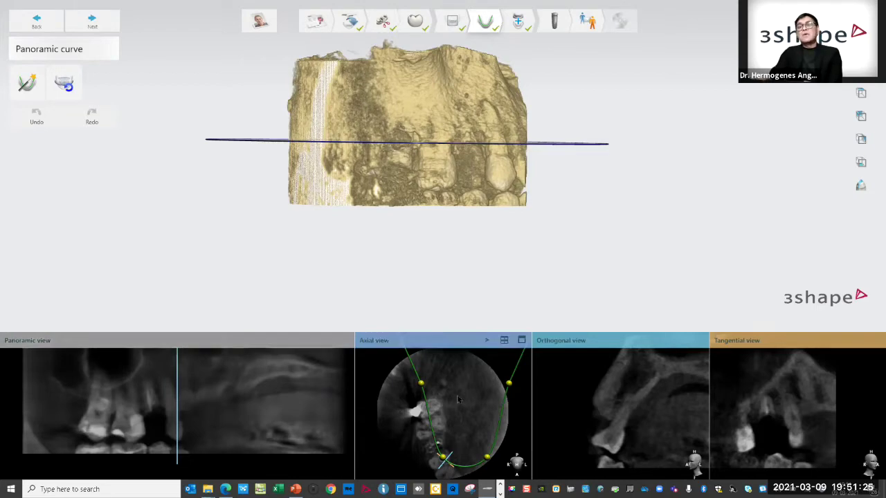
{"action": "left_click", "coordinate": [487, 339]}
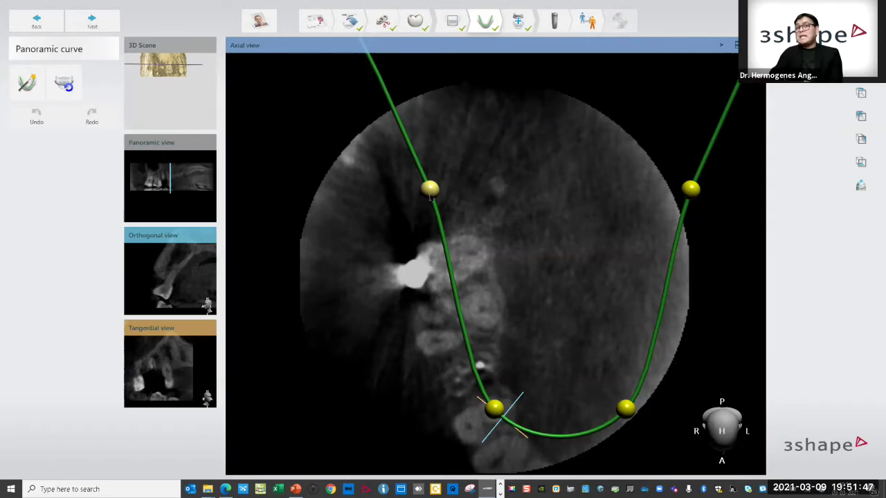
{"action": "left_click_drag", "start_coordinate": [431, 197], "coordinate": [427, 198]}
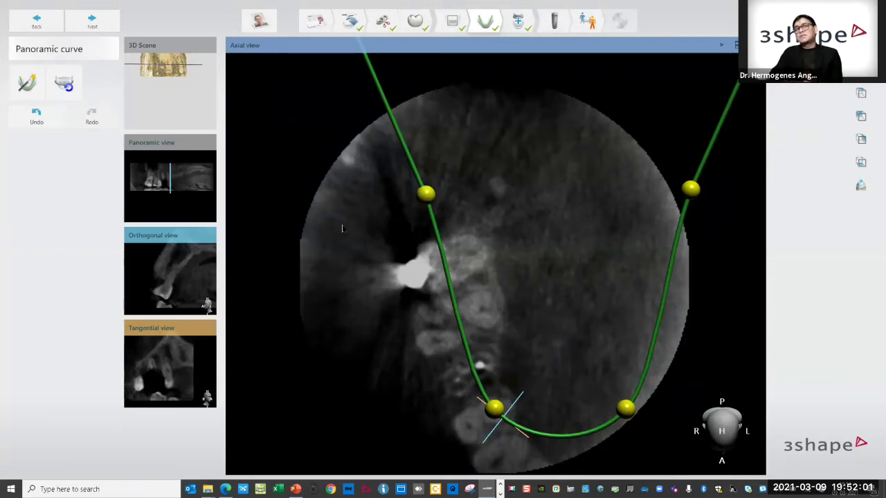
{"action": "left_click", "coordinate": [92, 23]}
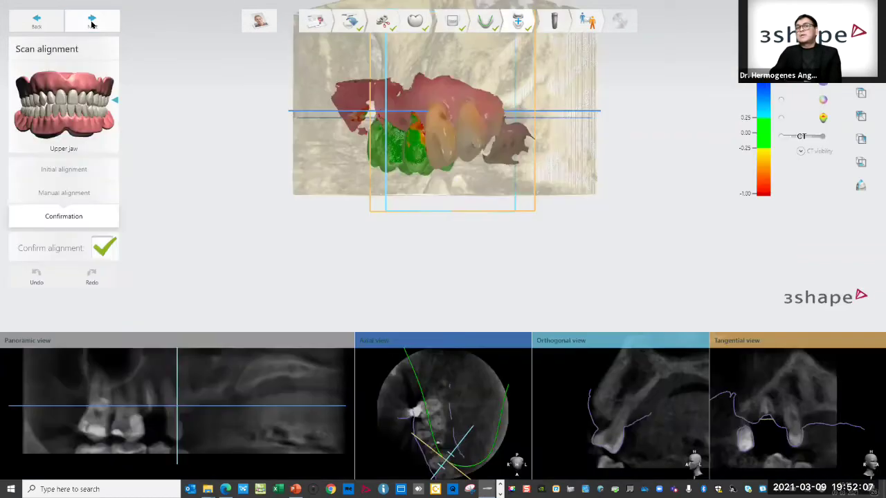
Inspect the upper jaw scan's alignment with the CT volume, withdraw its confirmation, and return to Initial alignment
{"action": "right_click_drag", "start_coordinate": [390, 238], "coordinate": [493, 247]}
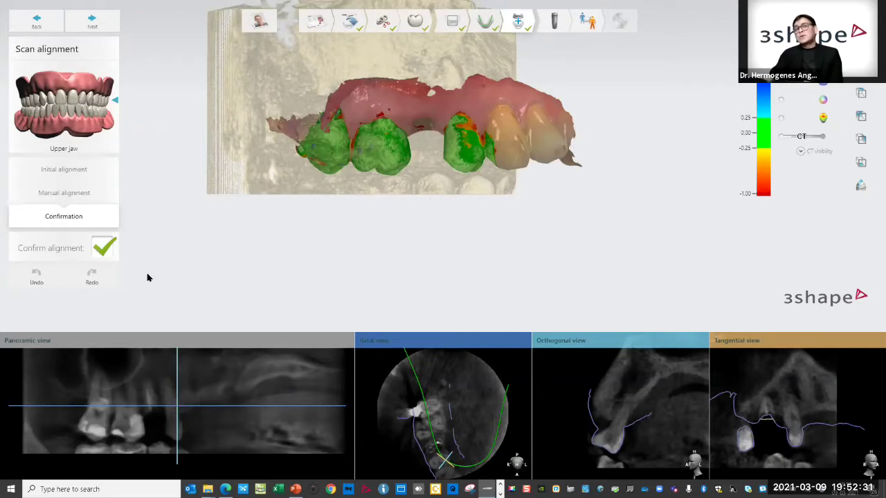
{"action": "left_click", "coordinate": [97, 255]}
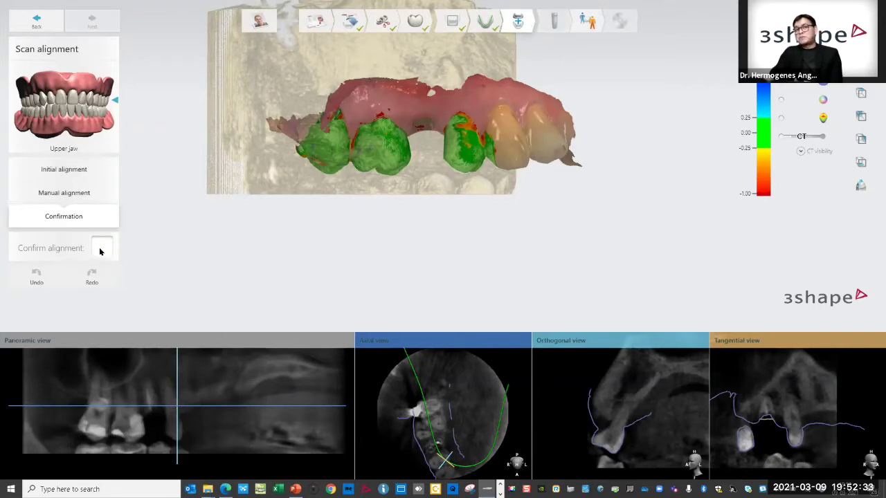
{"action": "left_click", "coordinate": [64, 170]}
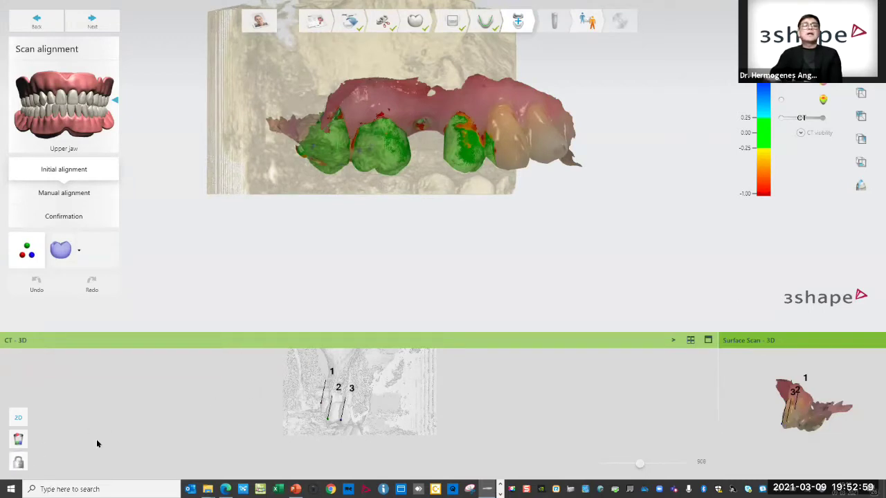
Compare the three matching points on the CT and surface scan models, and widen the surface scan view
{"action": "right_click_drag", "start_coordinate": [174, 395], "coordinate": [289, 395]}
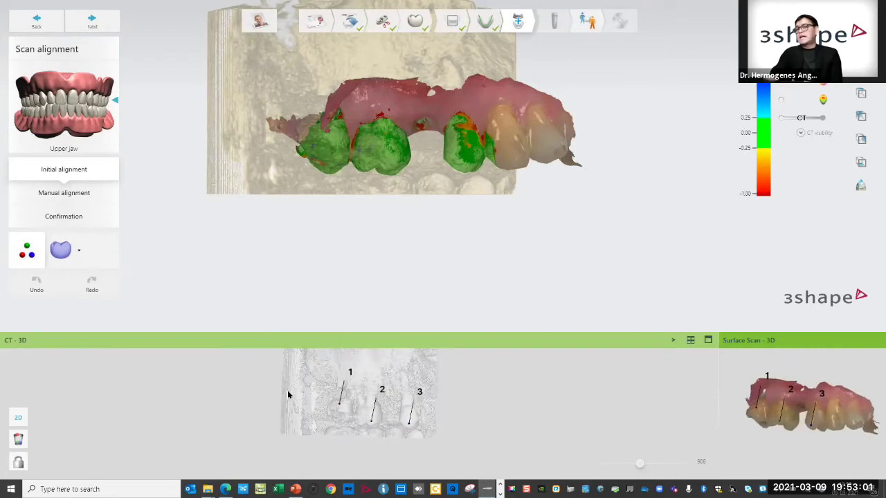
{"action": "right_click_drag", "start_coordinate": [347, 397], "coordinate": [300, 383], "text": "ctrl"}
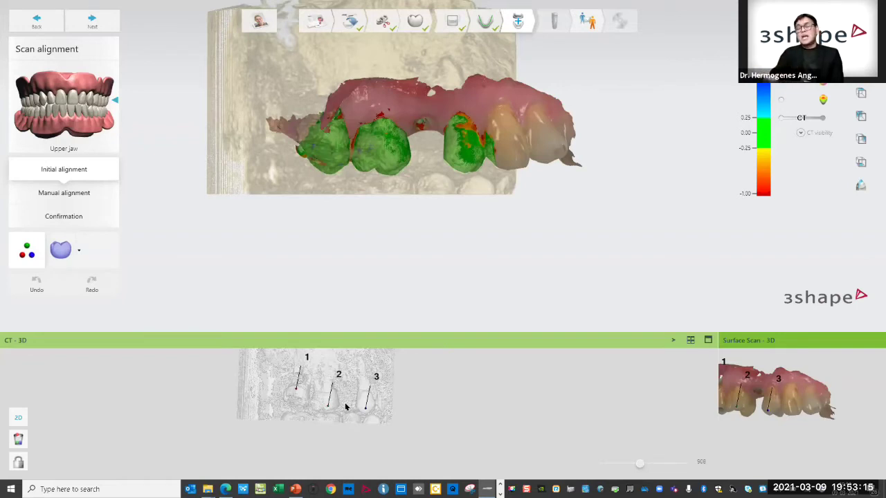
{"action": "right_click_drag", "start_coordinate": [409, 405], "coordinate": [426, 404]}
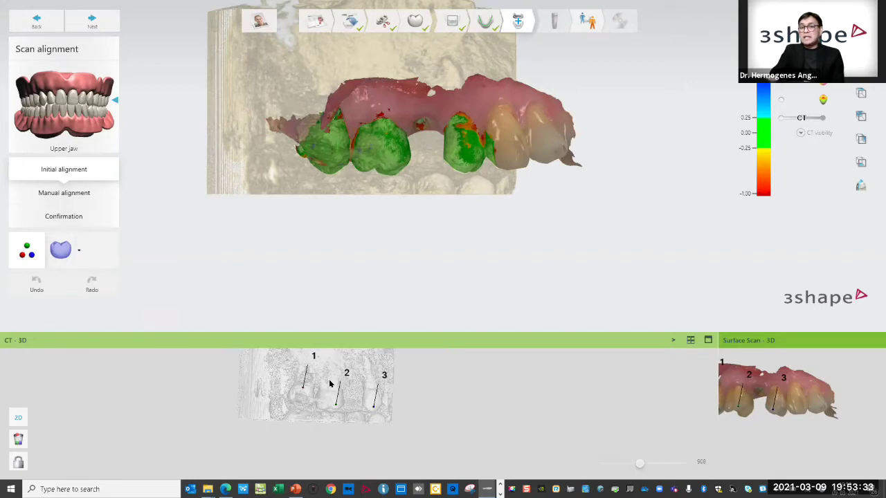
{"action": "mouse_move", "coordinate": [798, 397]}
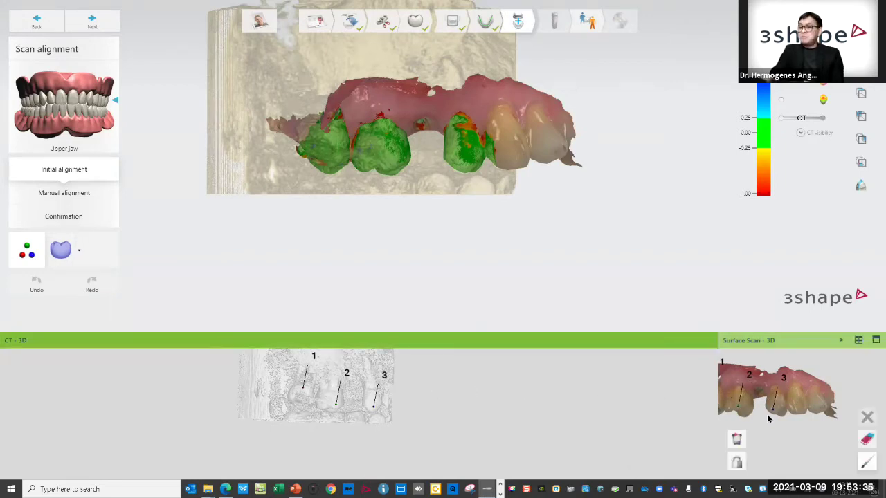
{"action": "mouse_move", "coordinate": [703, 356]}
{"action": "left_click_drag", "start_coordinate": [717, 354], "coordinate": [562, 354]}
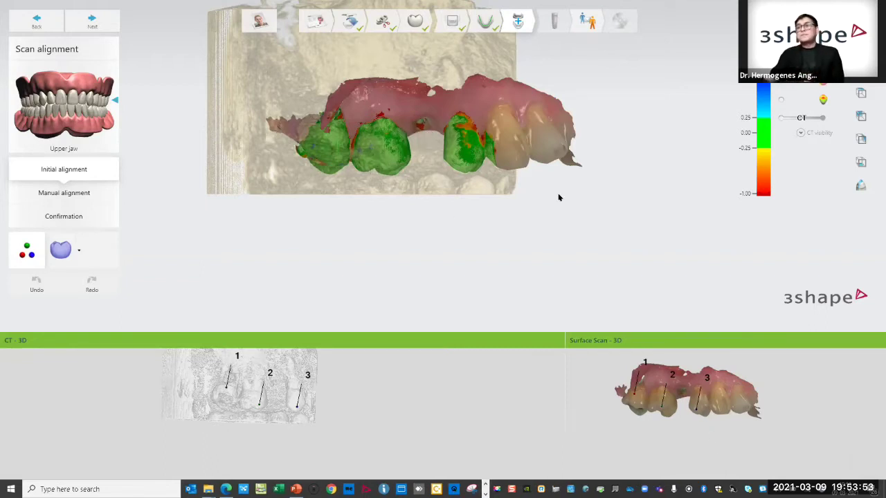
Cut a vertical cross section through the large molar behind the gap to check the scan alignment
{"action": "left_click", "coordinate": [860, 187]}
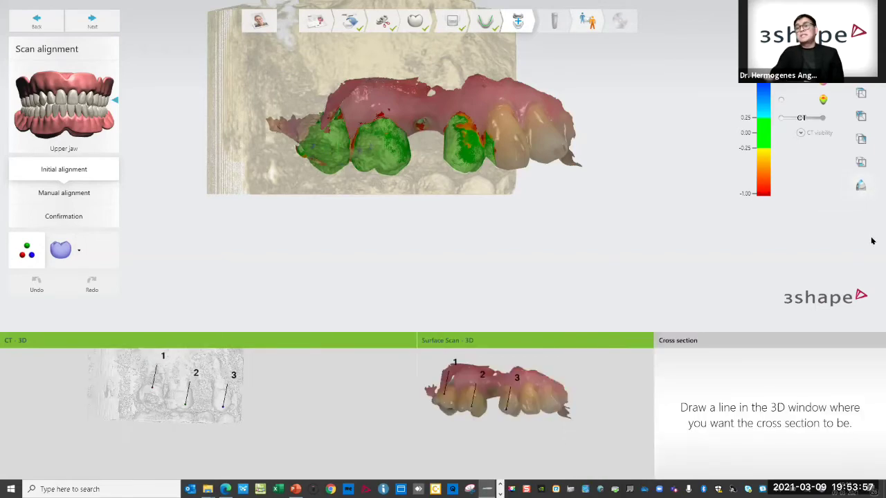
{"action": "mouse_move", "coordinate": [385, 108]}
{"action": "left_mouse_down"}
{"action": "mouse_move", "coordinate": [387, 202]}
{"action": "mouse_move", "coordinate": [376, 223]}
{"action": "left_mouse_up"}
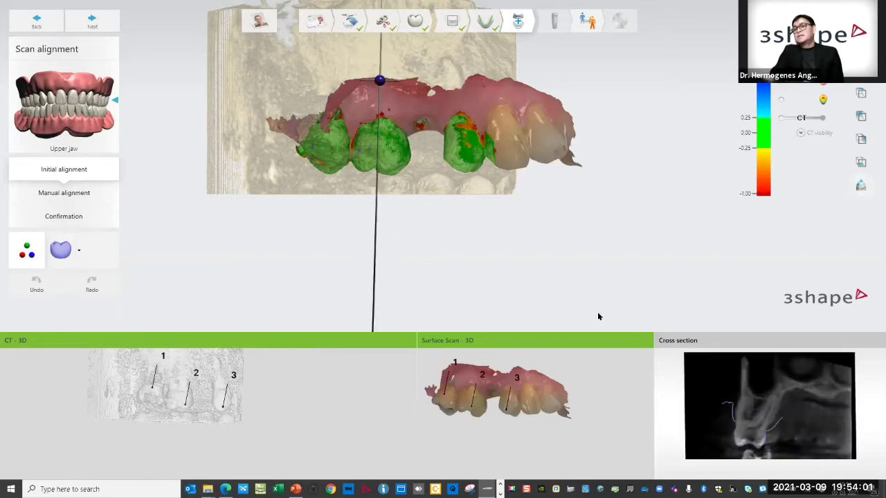
Enlarge the molar cross section, examine how the scan outline follows the tooth, and close the cross section
{"action": "mouse_move", "coordinate": [739, 329]}
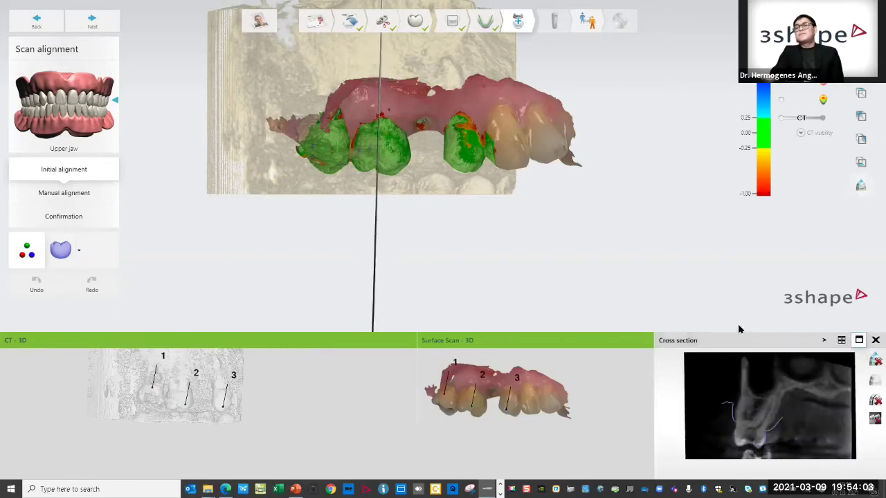
{"action": "left_click", "coordinate": [859, 340]}
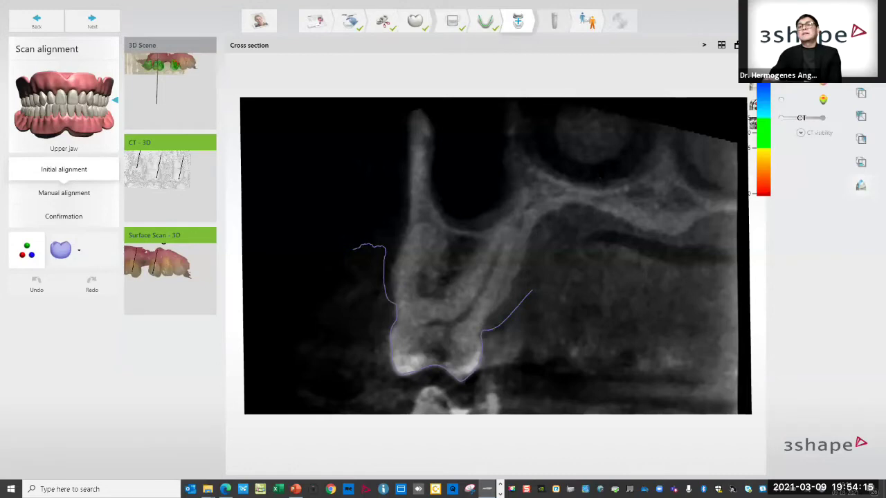
{"action": "left_click", "coordinate": [470, 238]}
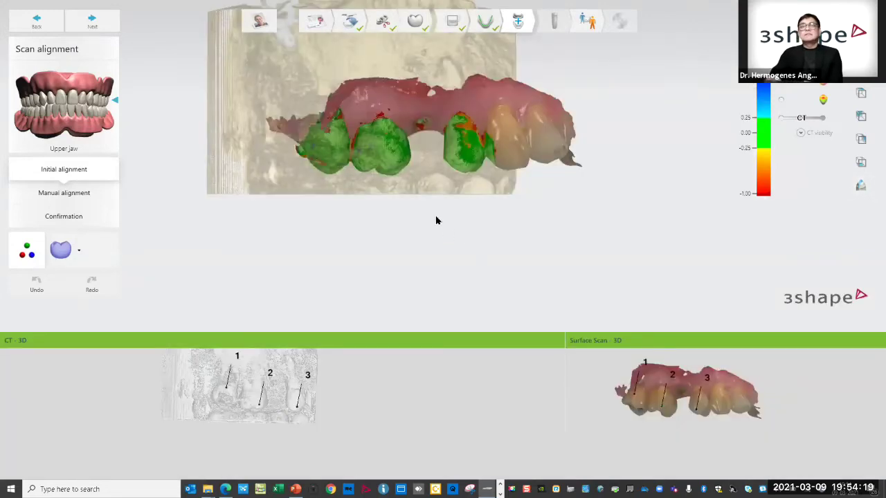
Confirm the upper jaw's scan alignment and proceed to the Implant planning stage
{"action": "left_click", "coordinate": [70, 217]}
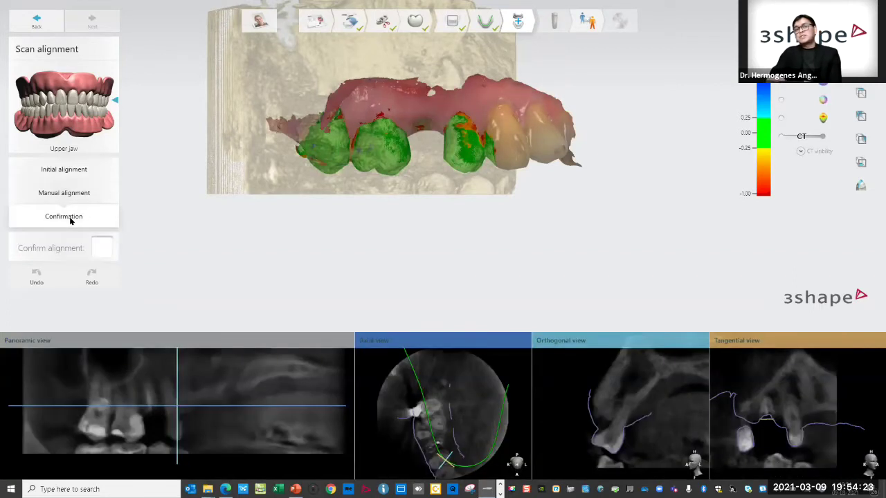
{"action": "left_click", "coordinate": [102, 251]}
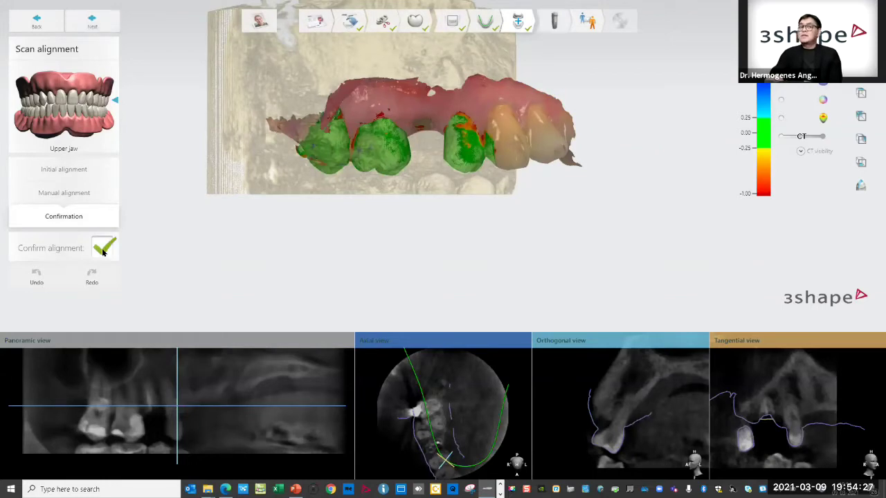
{"action": "left_click", "coordinate": [91, 17]}
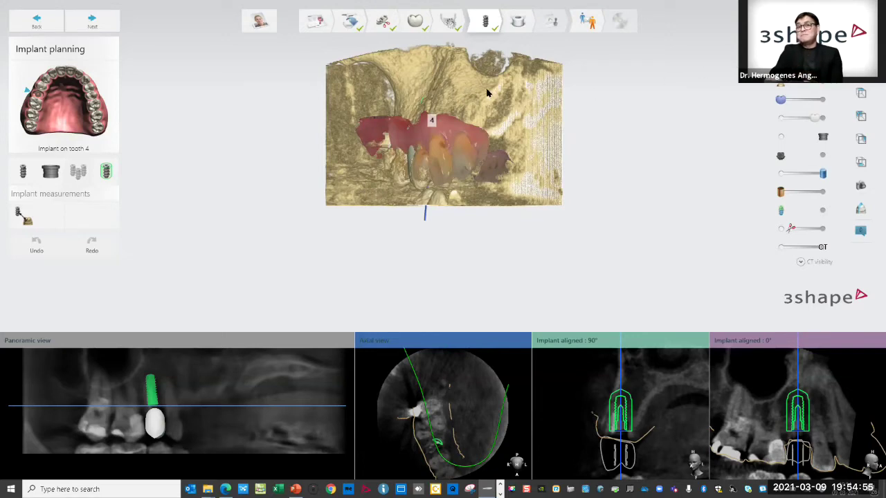
Make the tooth 4 crown more transparent and frame the implant and crown closely from the side in the 3D scene
{"action": "right_click_drag", "start_coordinate": [564, 109], "coordinate": [559, 106]}
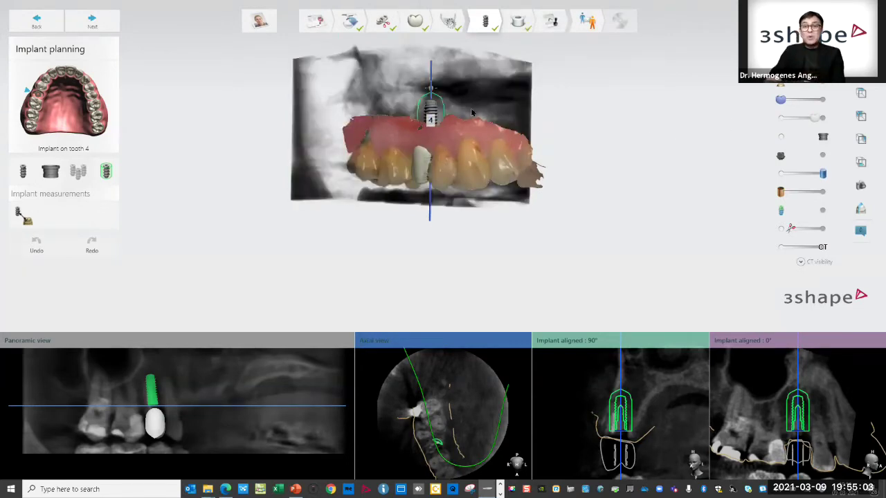
{"action": "right_click_drag", "start_coordinate": [623, 98], "coordinate": [654, 99]}
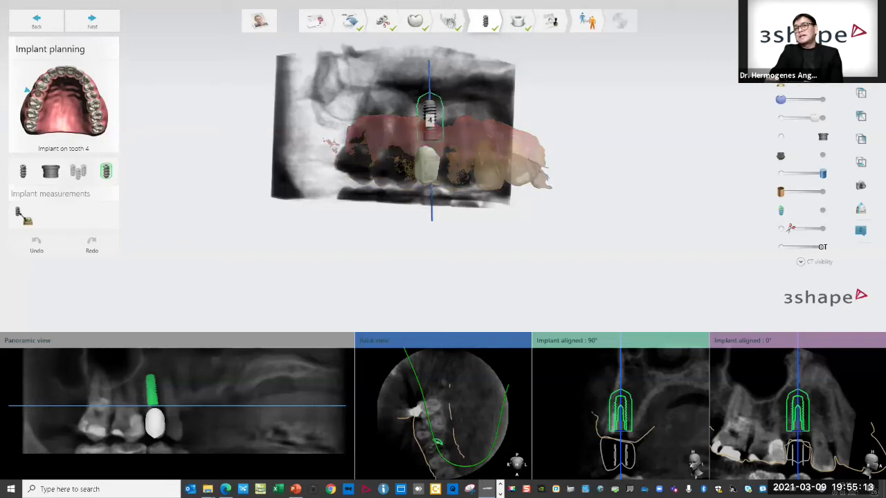
{"action": "right_click_drag", "start_coordinate": [567, 127], "coordinate": [442, 151]}
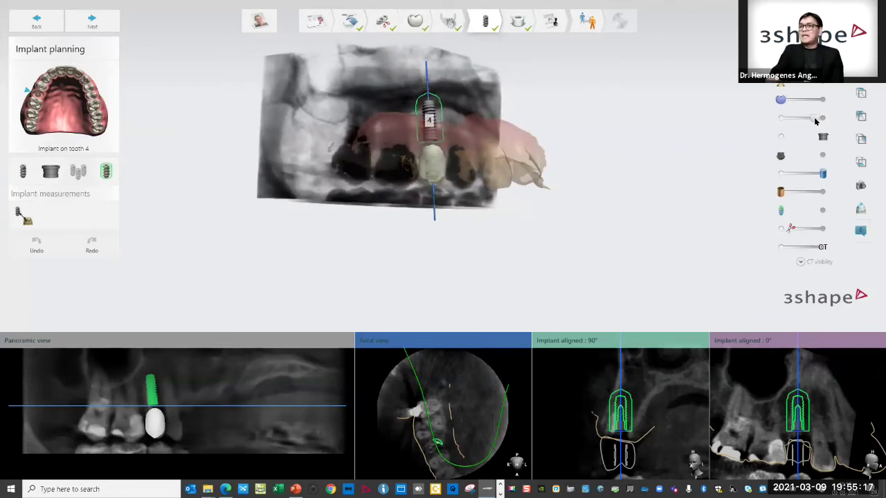
{"action": "left_click_drag", "start_coordinate": [816, 119], "coordinate": [806, 122]}
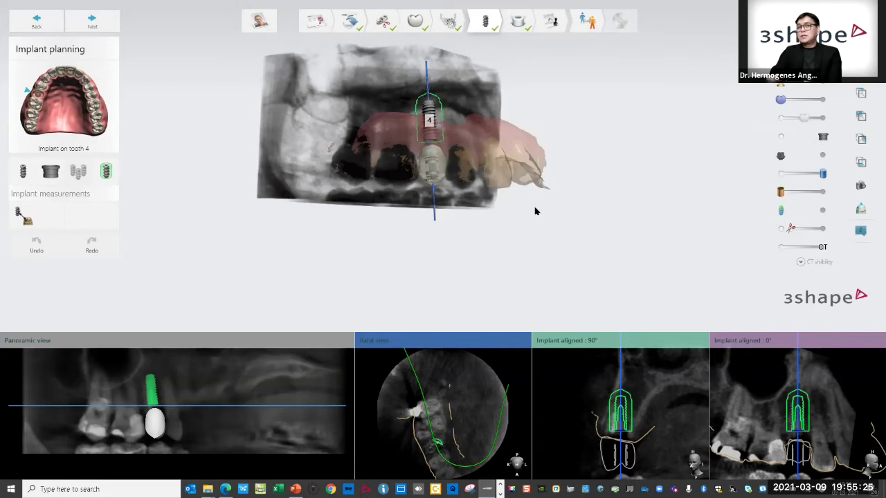
{"action": "scroll", "coordinate": [521, 216], "scroll_direction": "up", "scroll_amount": 3}
{"action": "middle_click_drag", "start_coordinate": [534, 249], "coordinate": [633, 302]}
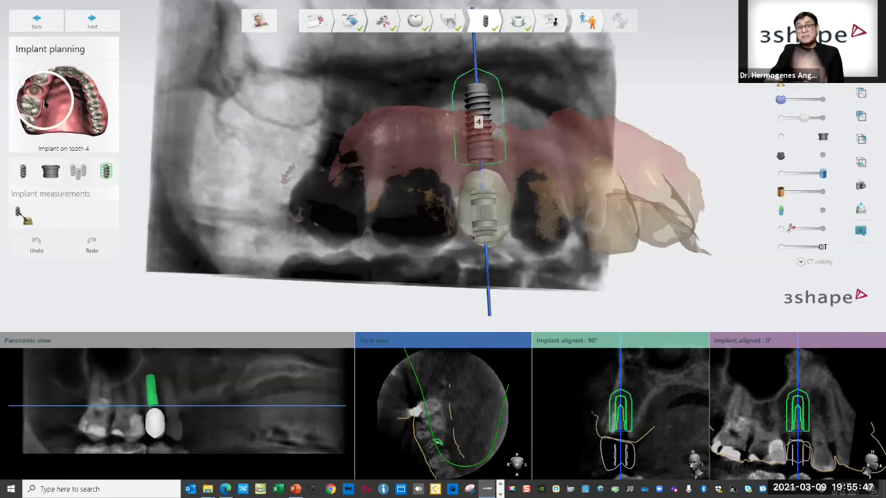
Browse the implant manufacturers, choose Straumann, review the Bone Level Roxolid SLActive Guided sizes, and leave the implant selection
{"action": "left_click", "coordinate": [23, 175]}
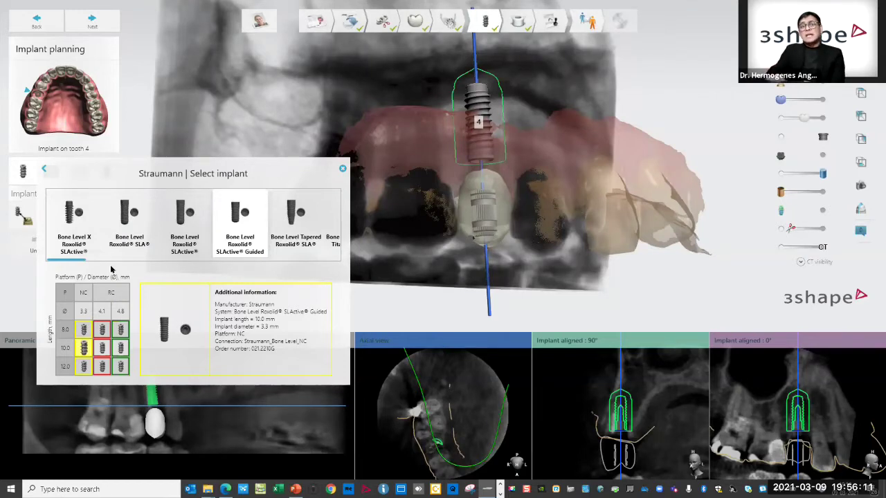
{"action": "left_click", "coordinate": [43, 169]}
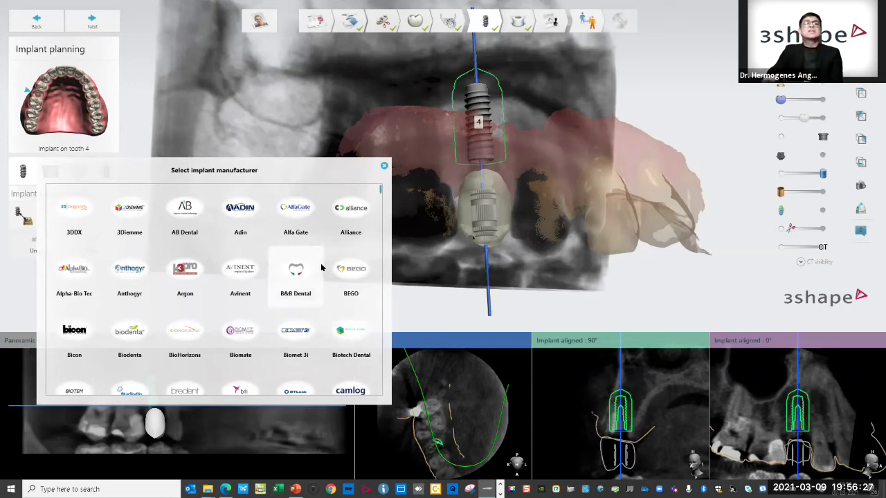
{"action": "scroll", "coordinate": [319, 270], "scroll_direction": "down", "scroll_amount": 2}
{"action": "scroll", "coordinate": [319, 269], "scroll_direction": "down", "scroll_amount": 6}
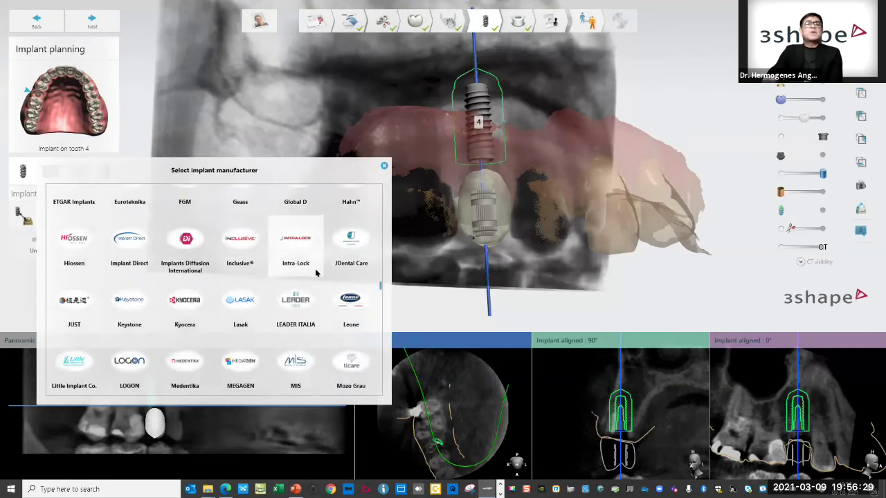
{"action": "scroll", "coordinate": [244, 315], "scroll_direction": "down", "scroll_amount": 5}
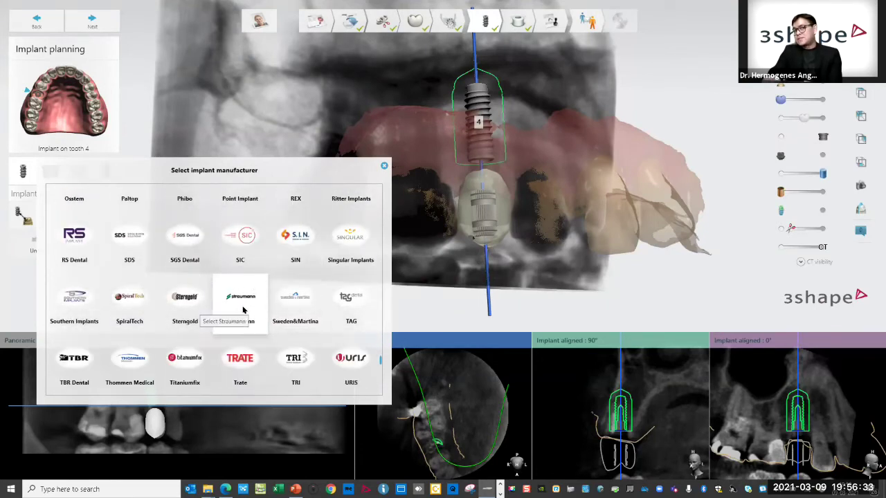
{"action": "left_click", "coordinate": [243, 309]}
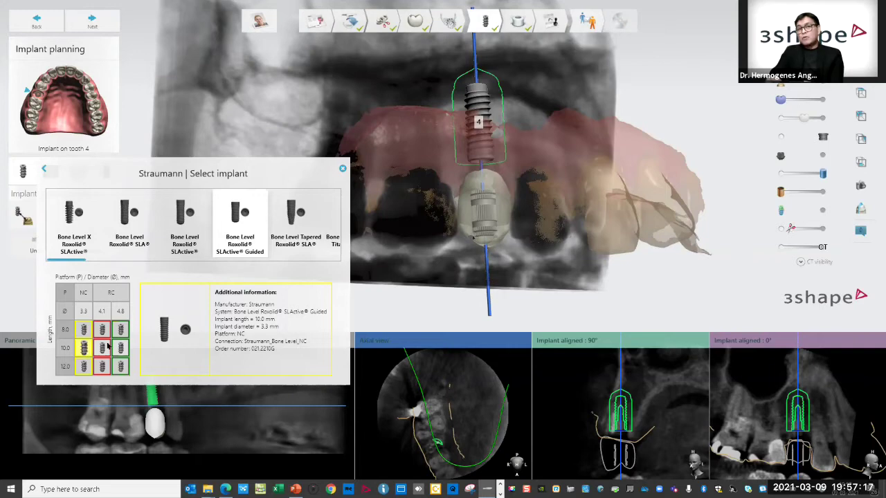
{"action": "left_click", "coordinate": [342, 169]}
Arrange the planning views in a grid and bring in the Implant aligned: 0° view
{"action": "mouse_move", "coordinate": [577, 382]}
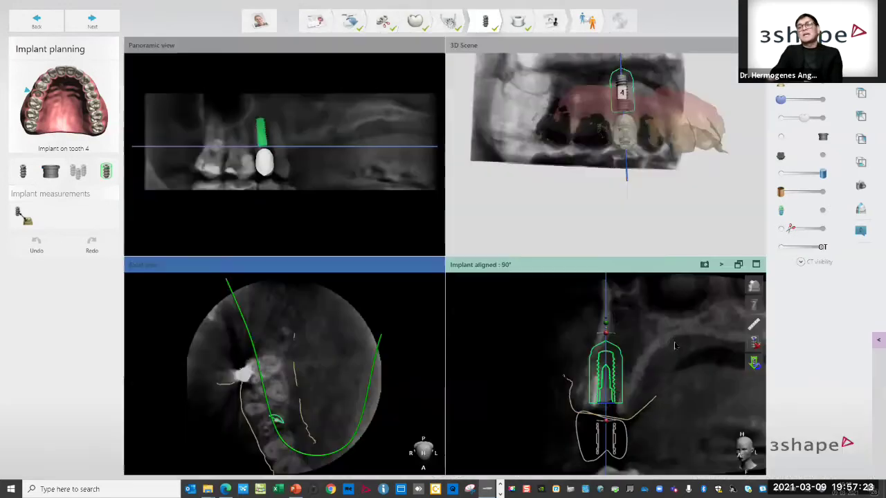
{"action": "left_click", "coordinate": [682, 340]}
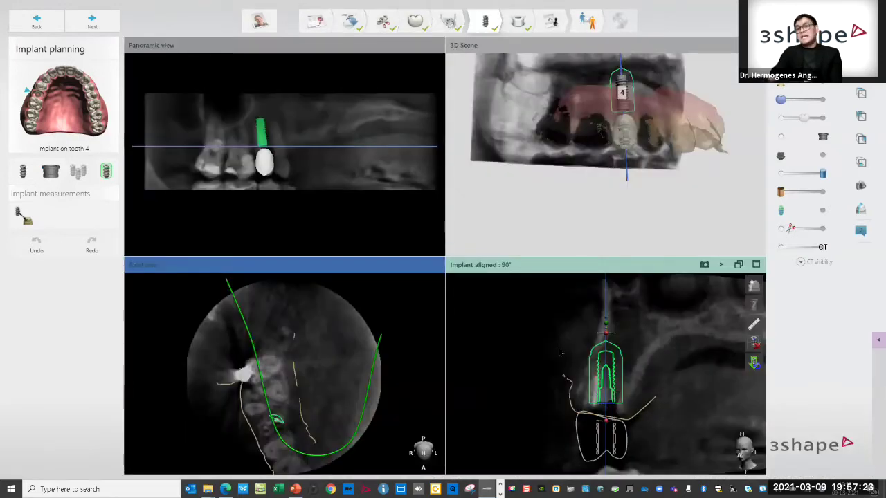
{"action": "left_click", "coordinate": [876, 338]}
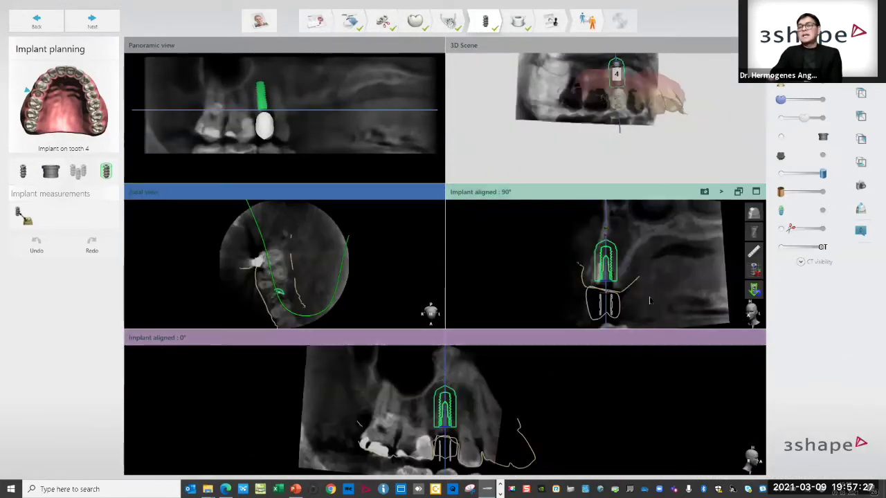
Fine-tune the tooth 4 implant's tilt and position slightly in the Implant aligned: 90° view
{"action": "scroll", "coordinate": [630, 266], "scroll_direction": "up", "scroll_amount": 3}
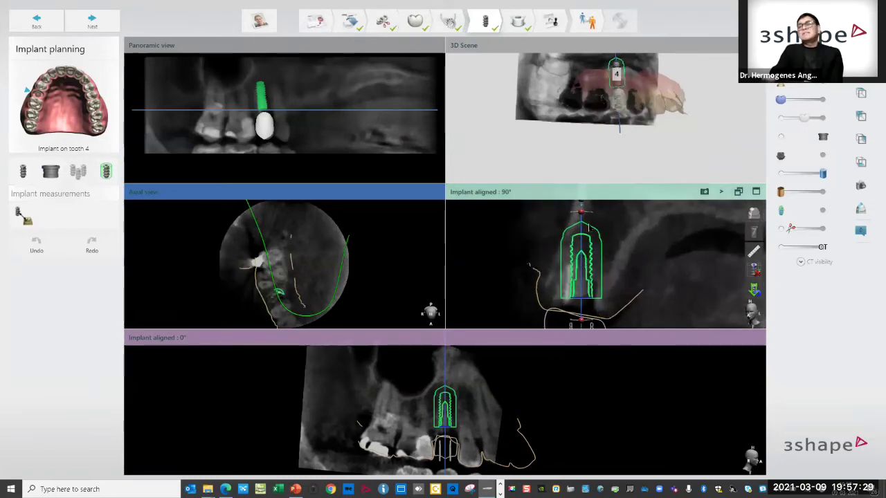
{"action": "mouse_move", "coordinate": [590, 225]}
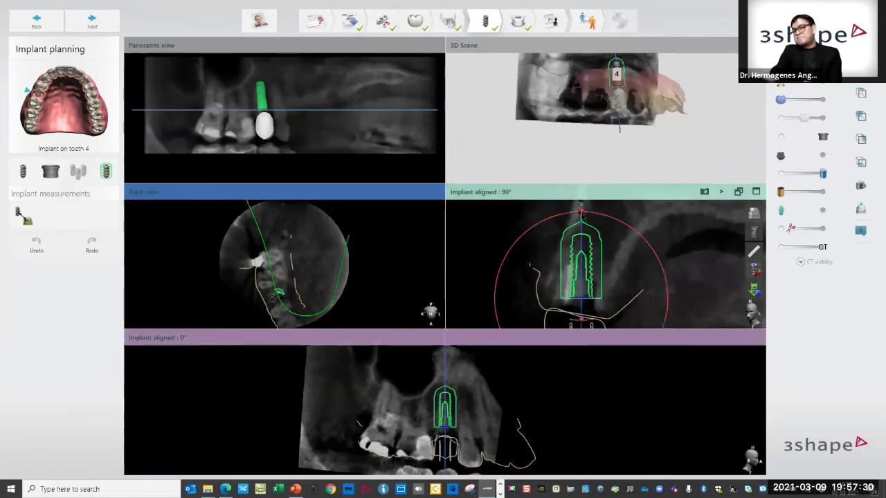
{"action": "left_click", "coordinate": [585, 217]}
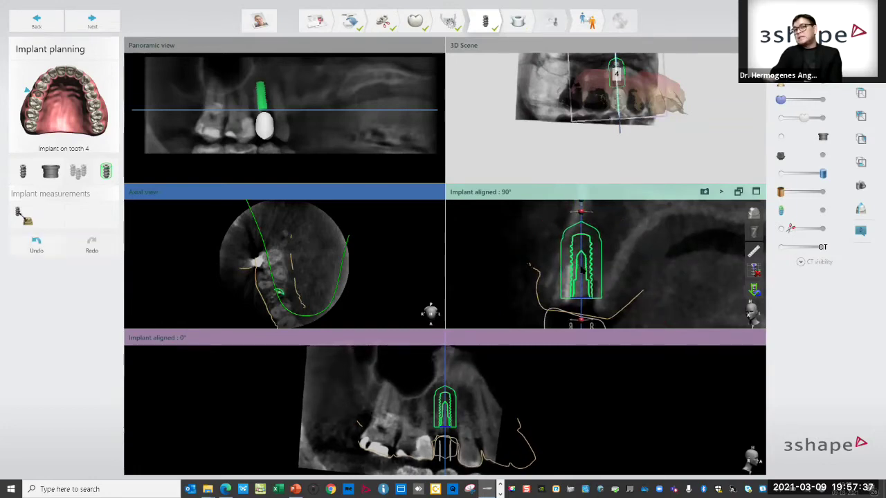
{"action": "left_click_drag", "start_coordinate": [582, 268], "coordinate": [583, 270]}
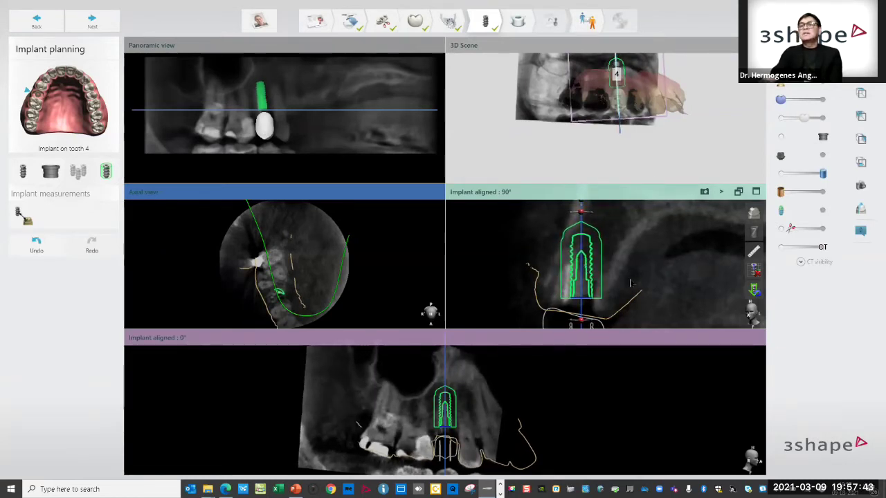
Enlarge the Implant aligned: 90° view and measure the distance from the implant's palatal thread edge to the outer palatal bone
{"action": "left_click", "coordinate": [753, 252]}
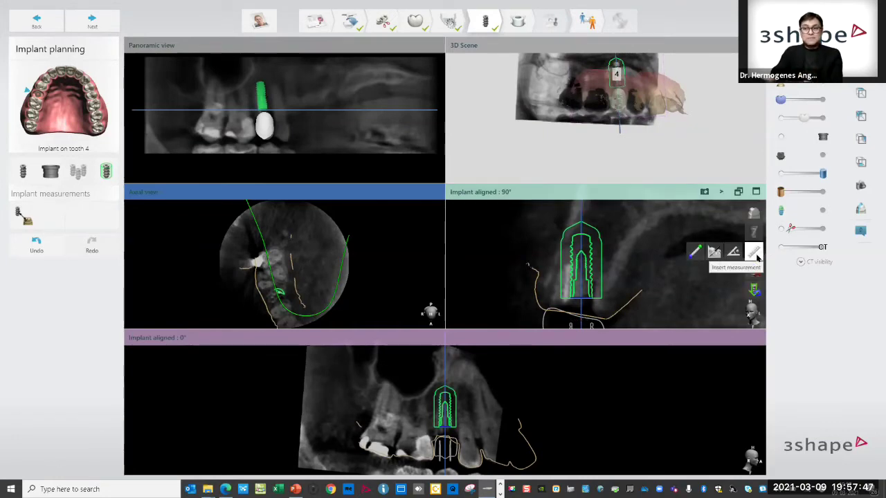
{"action": "left_click", "coordinate": [756, 192]}
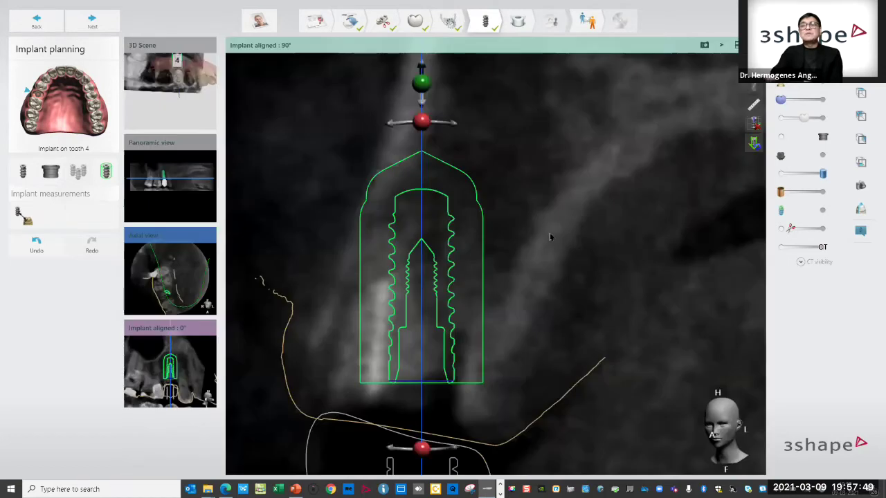
{"action": "left_click", "coordinate": [753, 106]}
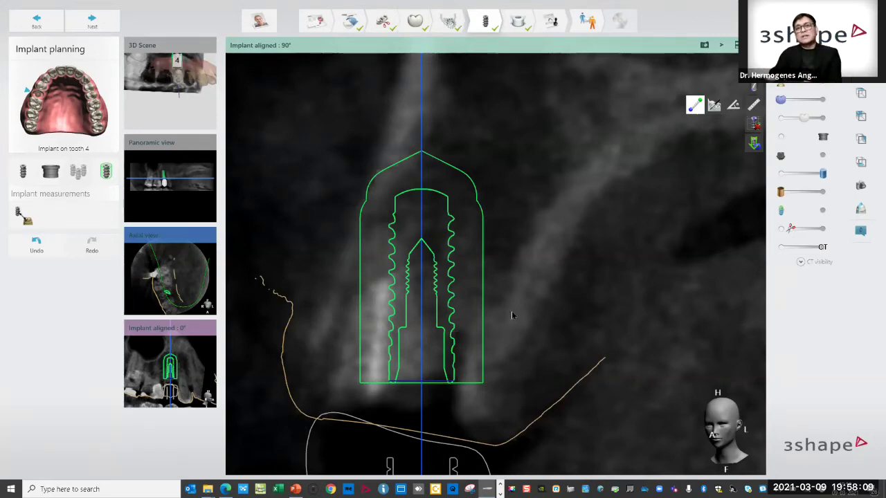
{"action": "left_click", "coordinate": [471, 323]}
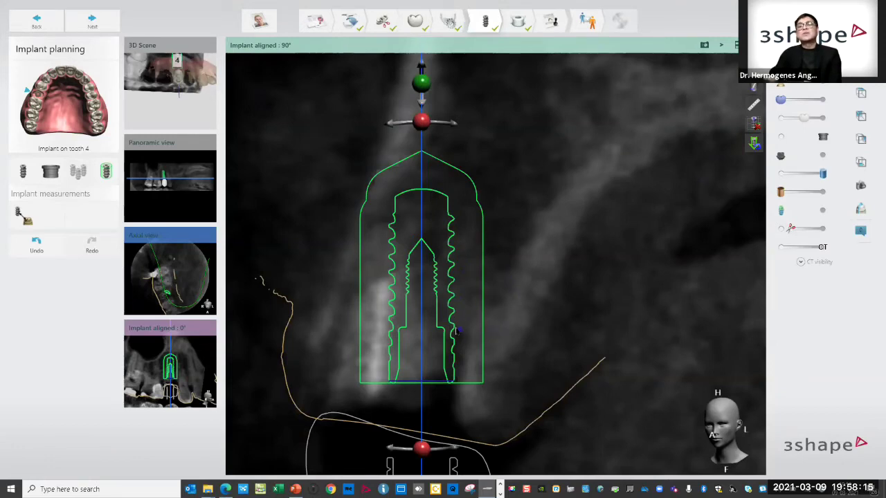
{"action": "left_click_drag", "start_coordinate": [455, 329], "coordinate": [528, 327]}
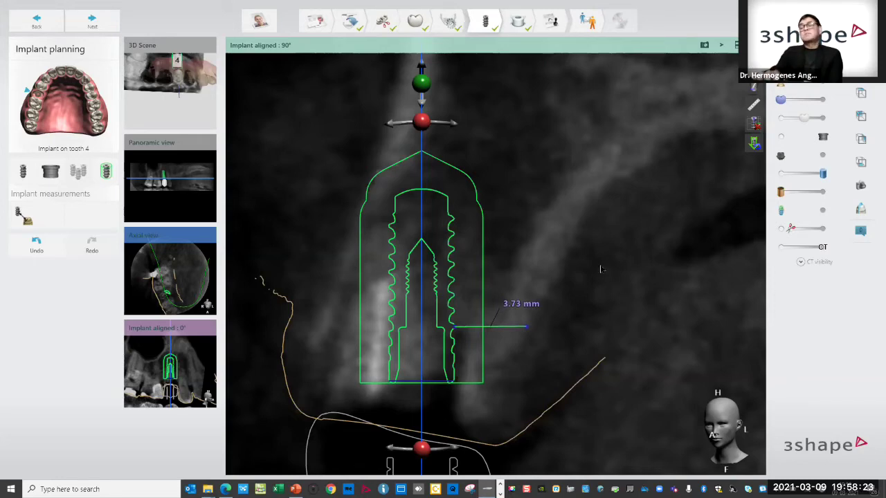
Insert a bone density measurement on the palatal bone beside the implant and move its label outward, clear of the bone
{"action": "left_click", "coordinate": [753, 104]}
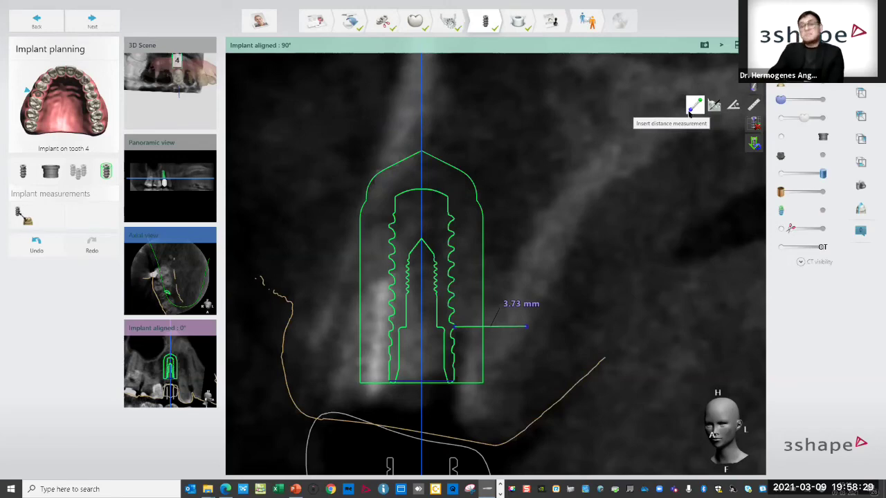
{"action": "mouse_move", "coordinate": [459, 281]}
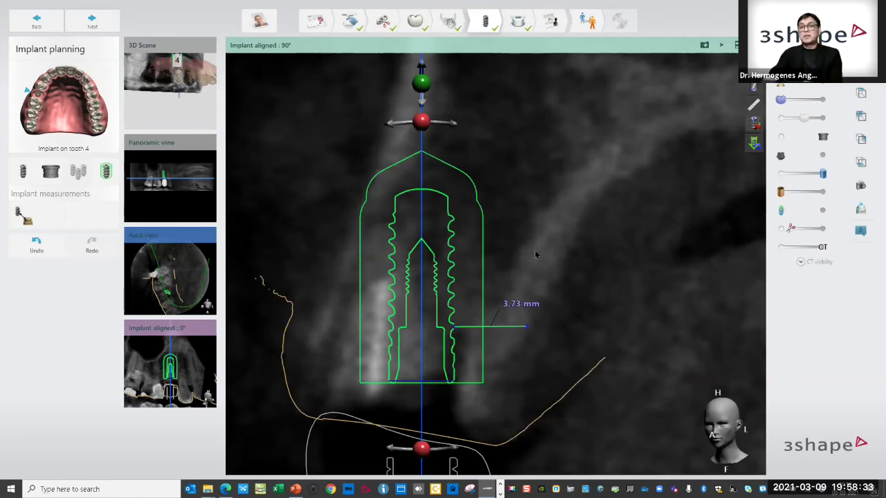
{"action": "mouse_move", "coordinate": [754, 106]}
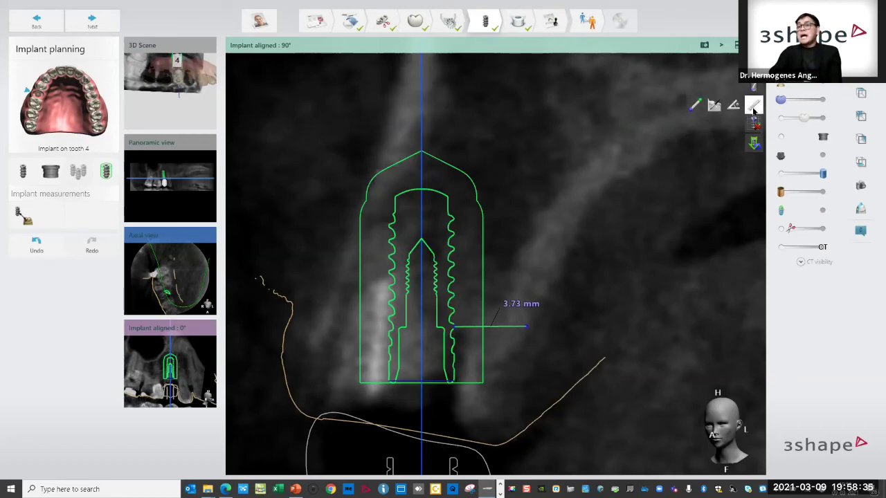
{"action": "left_click", "coordinate": [713, 106]}
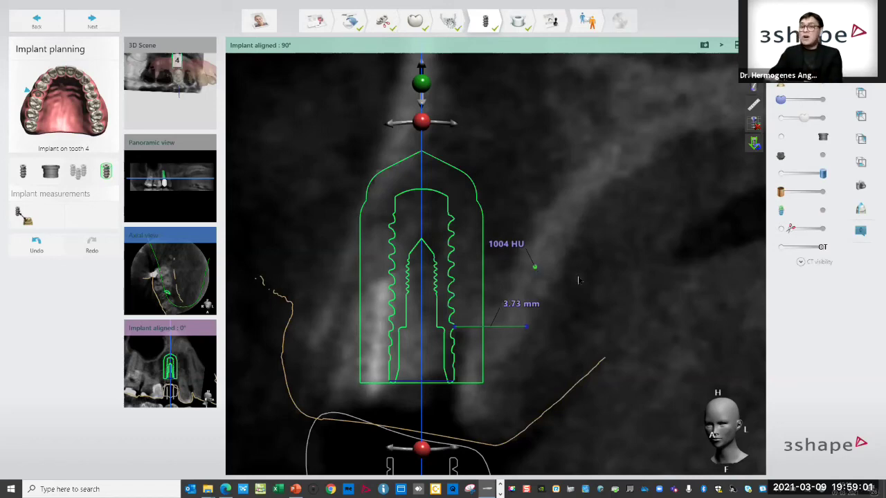
{"action": "left_click_drag", "start_coordinate": [506, 244], "coordinate": [613, 260]}
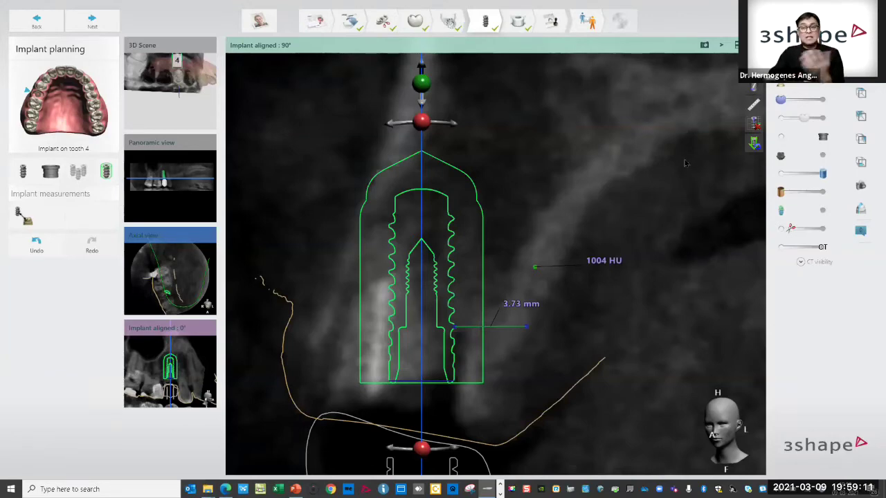
Add the comment "dfghkyutesdfghmb" to a snapshot of the Implant aligned: 90° view and restore the multi-view planning layout
{"action": "left_click", "coordinate": [704, 46]}
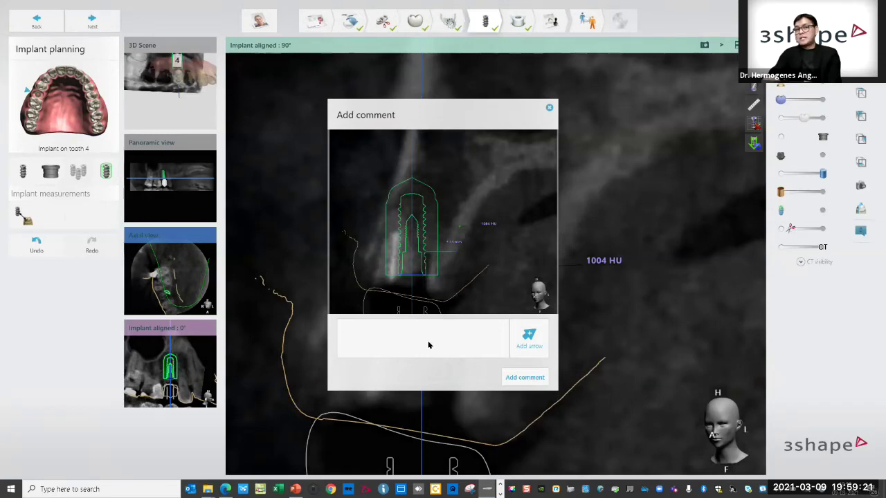
{"action": "type", "text": "dfghkyutesdfgnmb"}
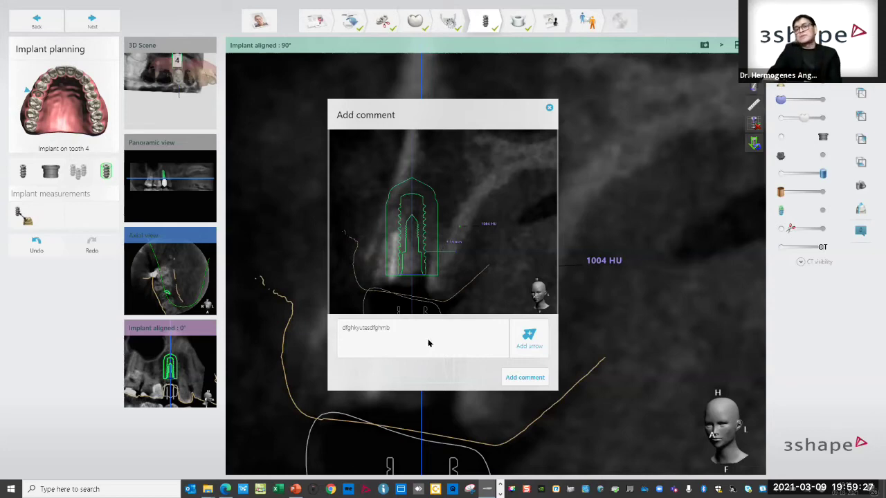
{"action": "left_click", "coordinate": [525, 378]}
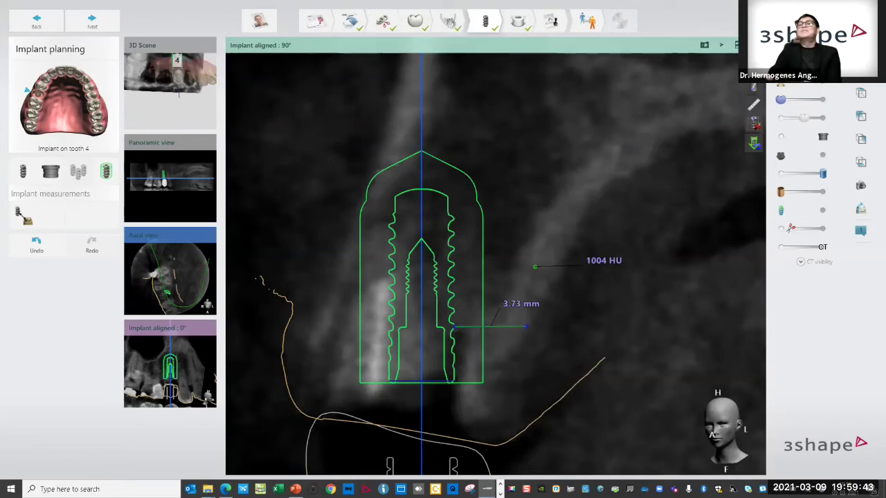
{"action": "double_click", "coordinate": [719, 224]}
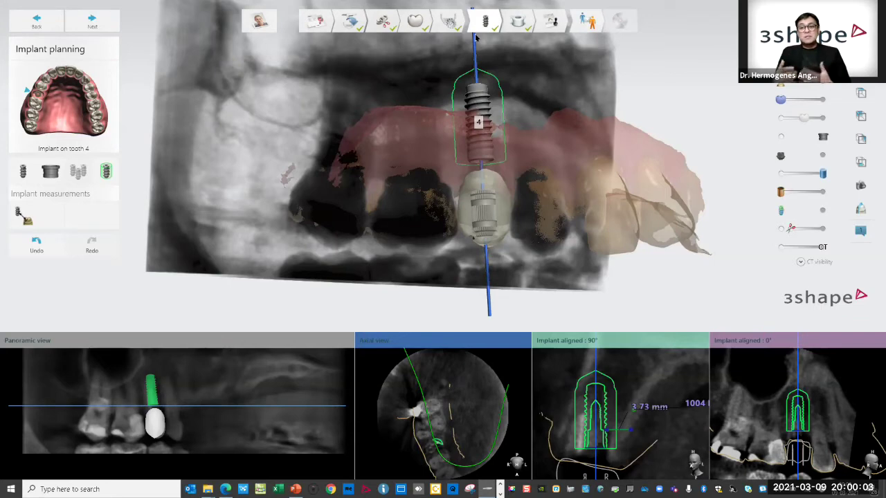
{"action": "left_click", "coordinate": [89, 23]}
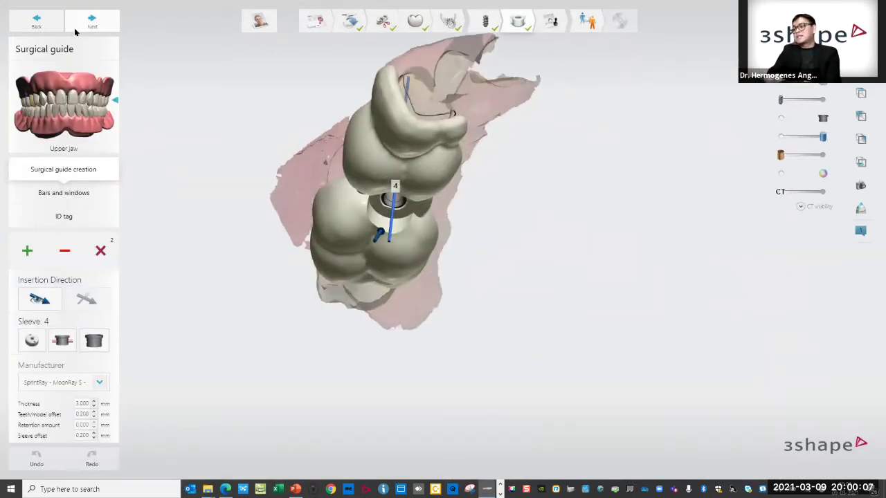
{"action": "right_click_drag", "start_coordinate": [212, 144], "coordinate": [340, 174]}
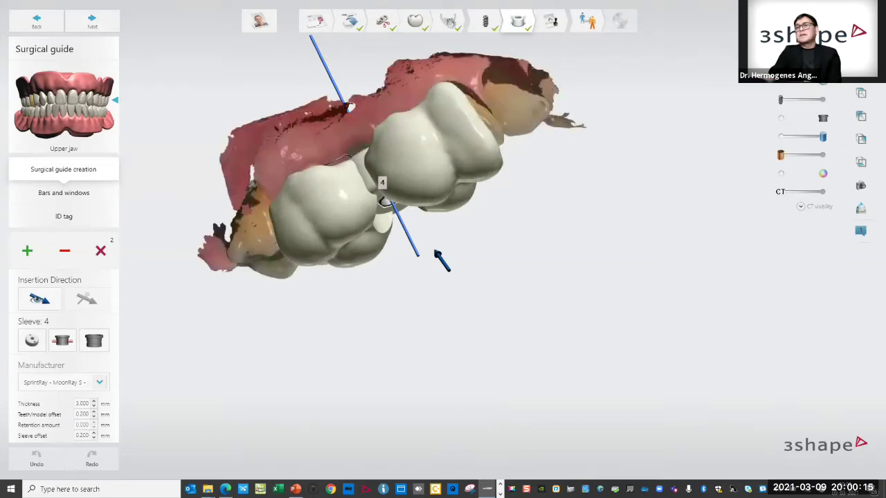
{"action": "mouse_move", "coordinate": [542, 231]}
{"action": "right_mouse_down"}
{"action": "mouse_move", "coordinate": [544, 206]}
{"action": "mouse_move", "coordinate": [549, 228]}
{"action": "right_mouse_up"}
{"action": "left_click", "coordinate": [486, 25]}
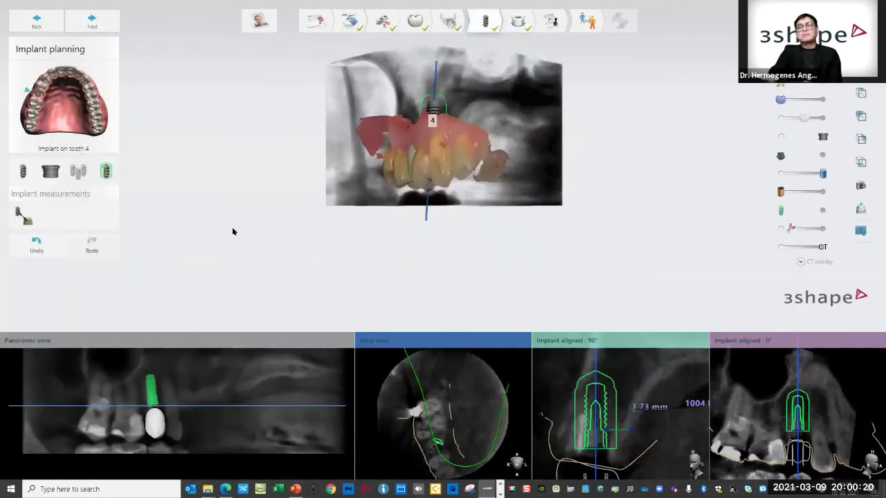
Review the Straumann sleeve types, the sleeve manufacturers and Steco's sleeve types for the tooth 4 implant without changing the selection
{"action": "right_click_drag", "start_coordinate": [233, 231], "coordinate": [788, 89]}
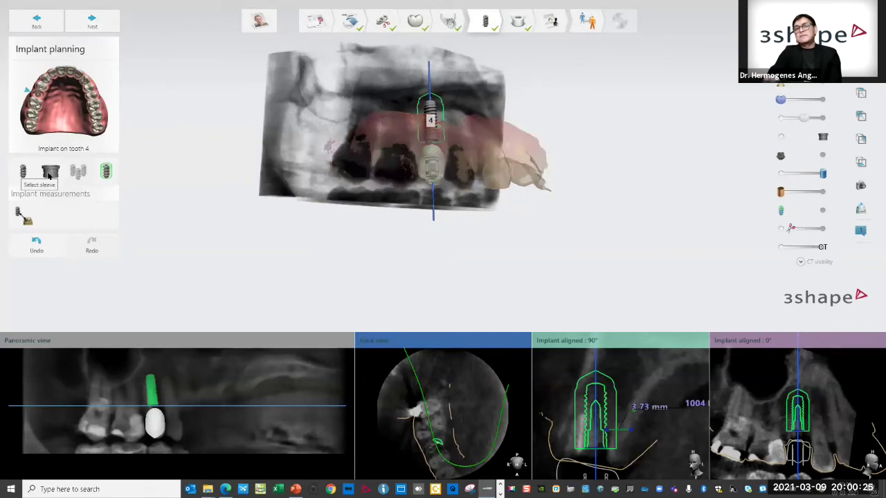
{"action": "left_click", "coordinate": [48, 174]}
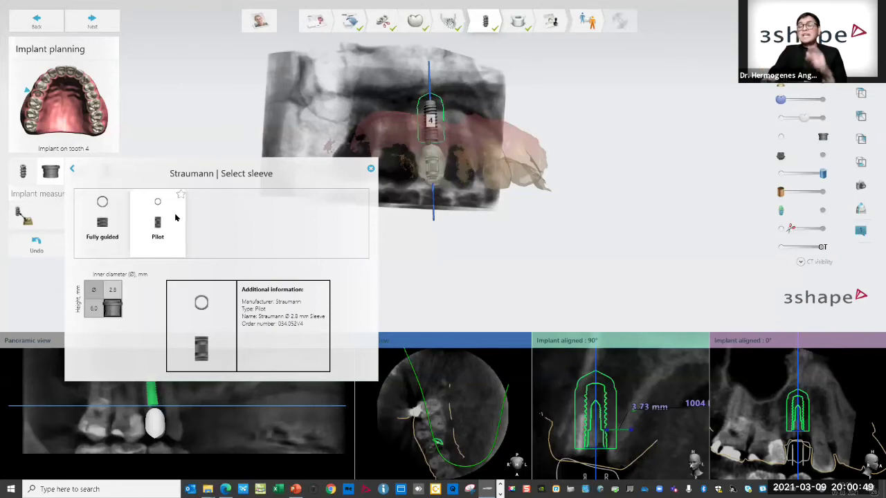
{"action": "left_click", "coordinate": [72, 171]}
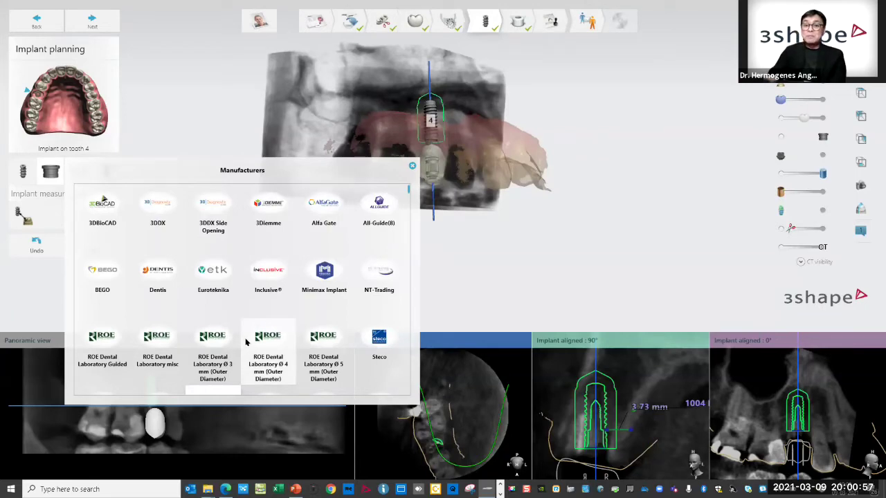
{"action": "left_click", "coordinate": [377, 346]}
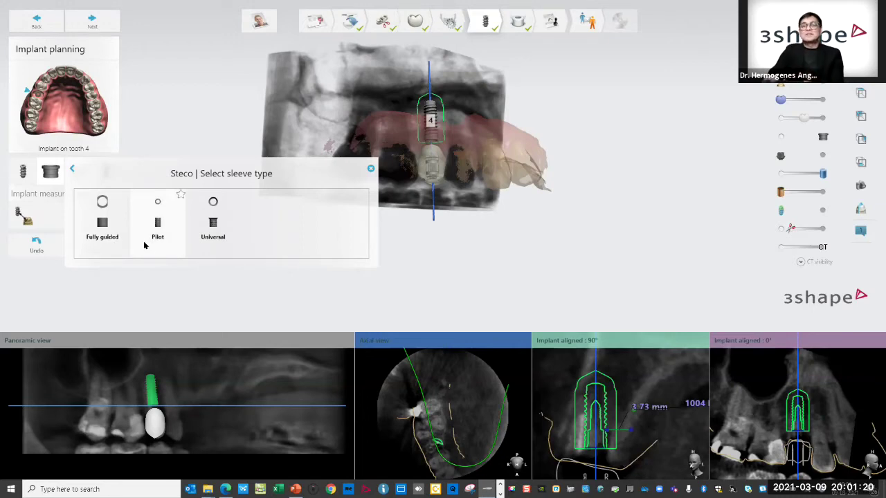
{"action": "left_click", "coordinate": [72, 170]}
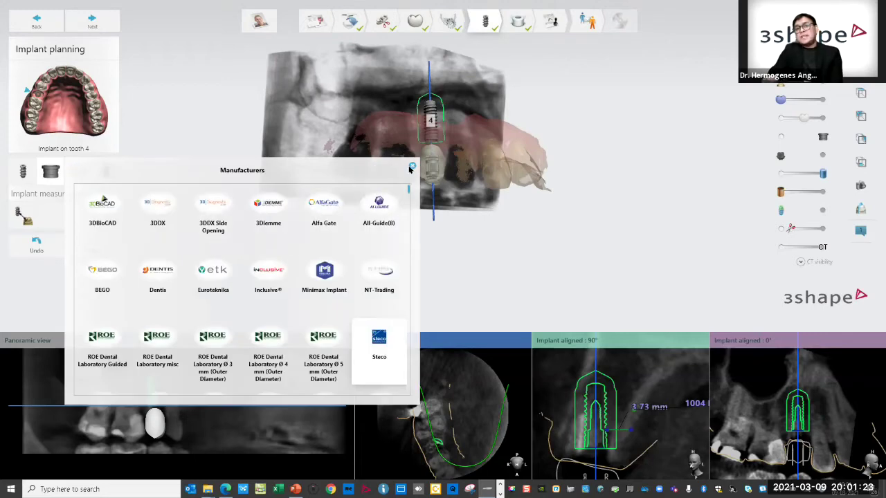
{"action": "left_click", "coordinate": [412, 166]}
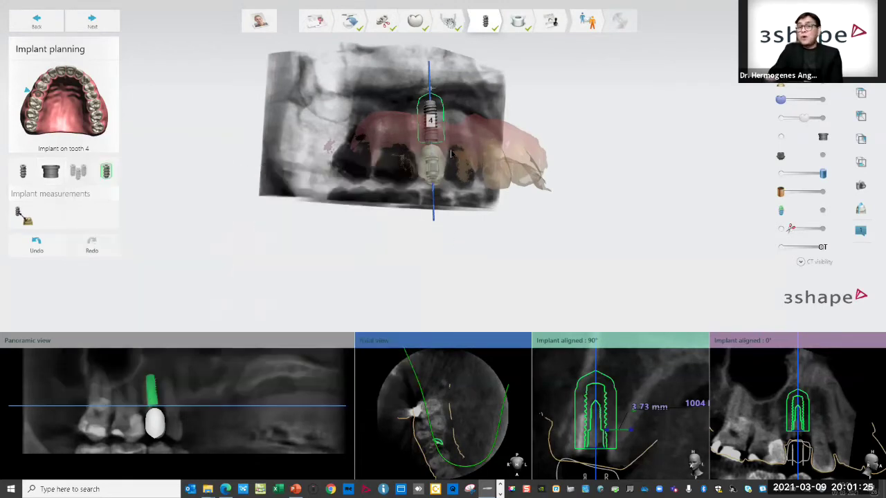
Examine the bone density colours and D1–D4 graph along the tooth 4 implant from several sides, and hide them again
{"action": "scroll", "coordinate": [469, 166], "scroll_direction": "up", "scroll_amount": 3}
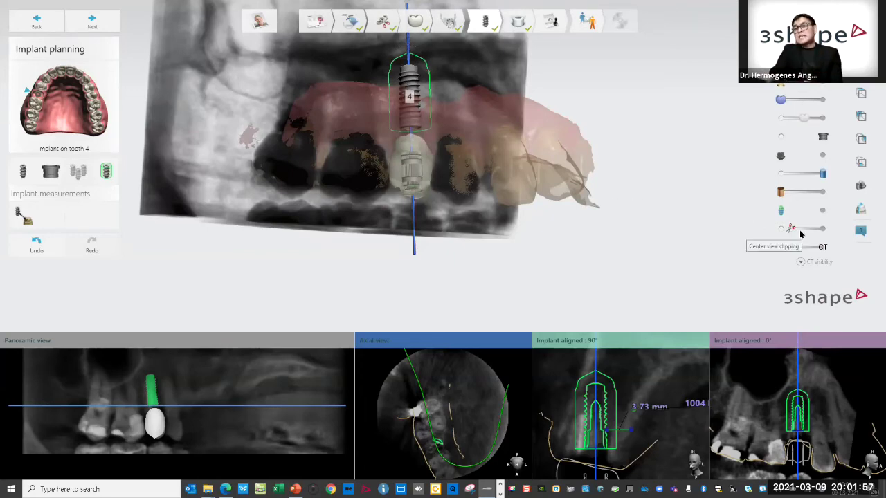
{"action": "left_click", "coordinate": [820, 210]}
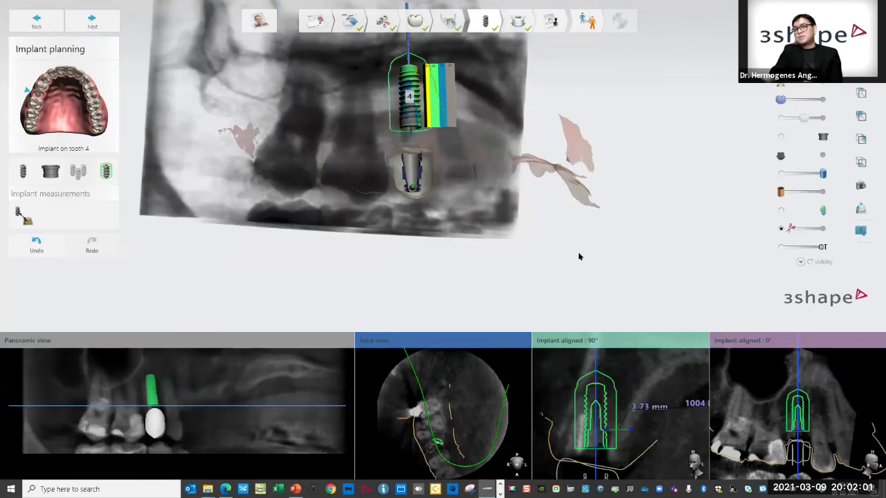
{"action": "scroll", "coordinate": [579, 256], "scroll_direction": "up", "scroll_amount": 5}
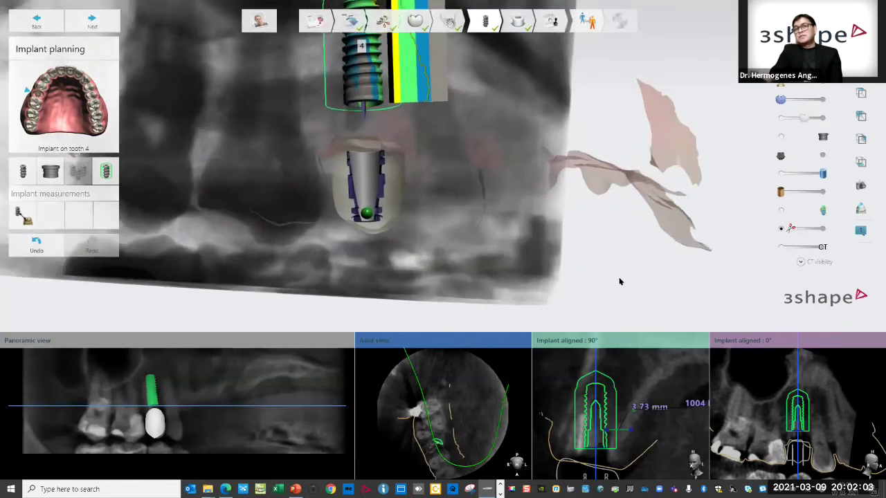
{"action": "scroll", "coordinate": [620, 282], "scroll_direction": "up", "scroll_amount": 2}
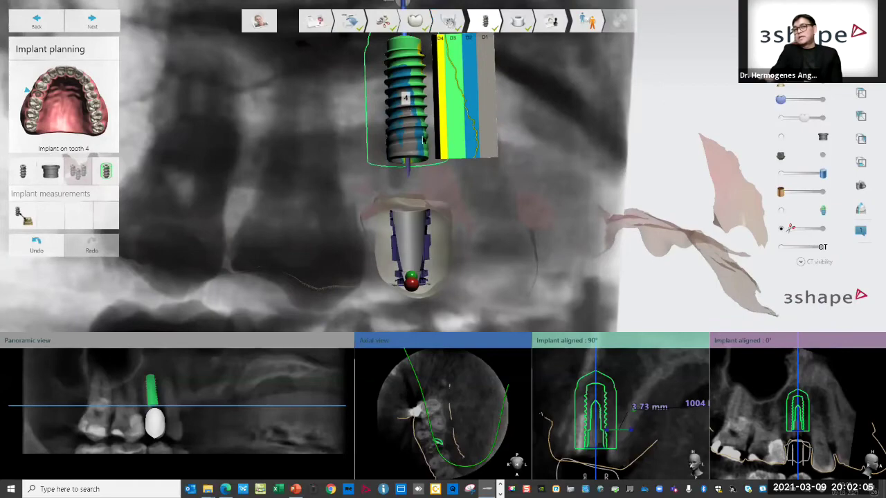
{"action": "right_click_drag", "start_coordinate": [450, 177], "coordinate": [343, 253]}
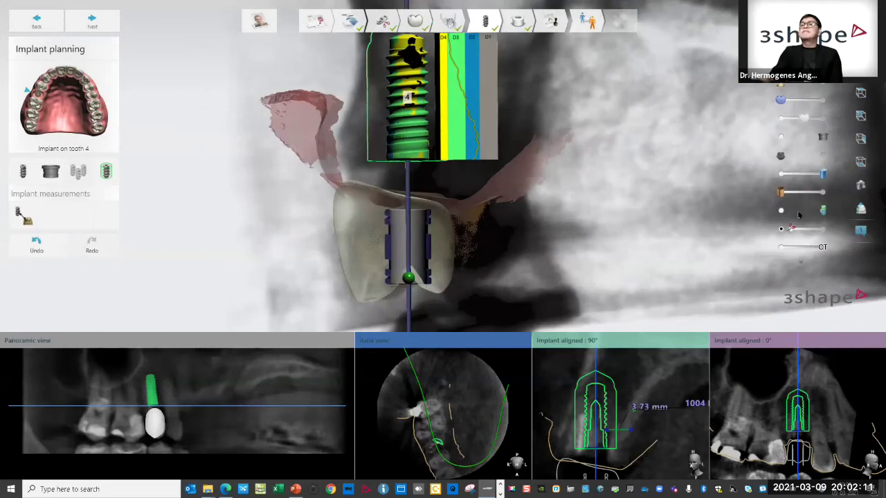
{"action": "mouse_move", "coordinate": [786, 216]}
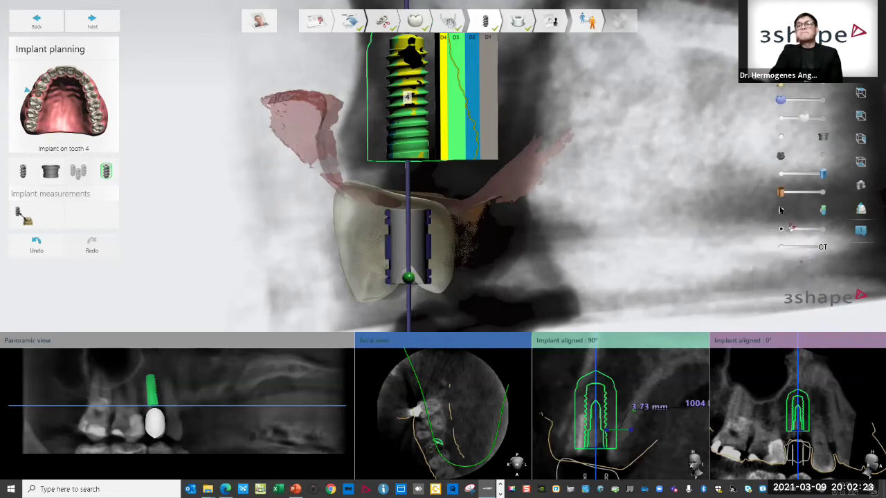
{"action": "left_click", "coordinate": [780, 213]}
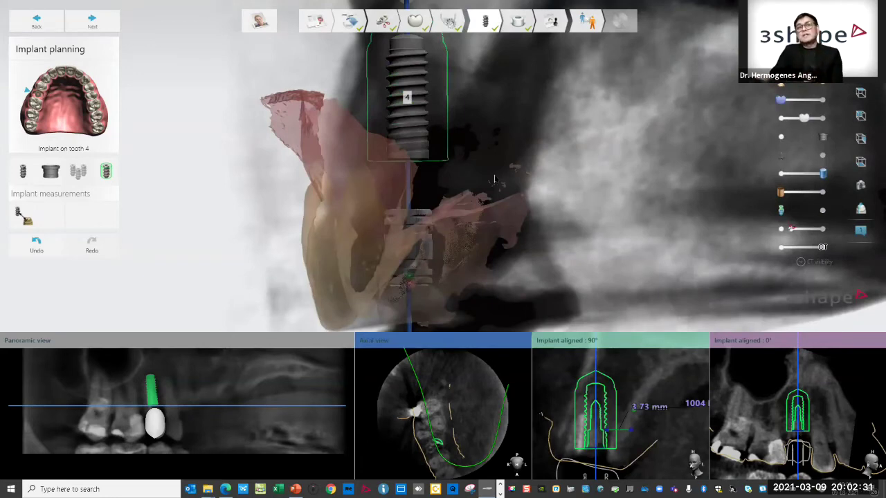
Proceed to the surgical guide stage and hide the guide body to expose the tooth 4 sleeve over the upper scan
{"action": "left_click", "coordinate": [92, 21]}
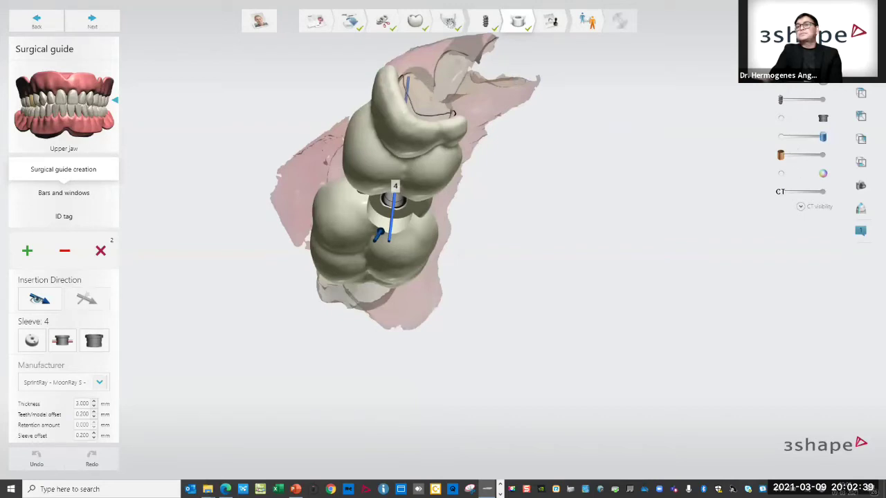
{"action": "right_click_drag", "start_coordinate": [567, 203], "coordinate": [604, 225]}
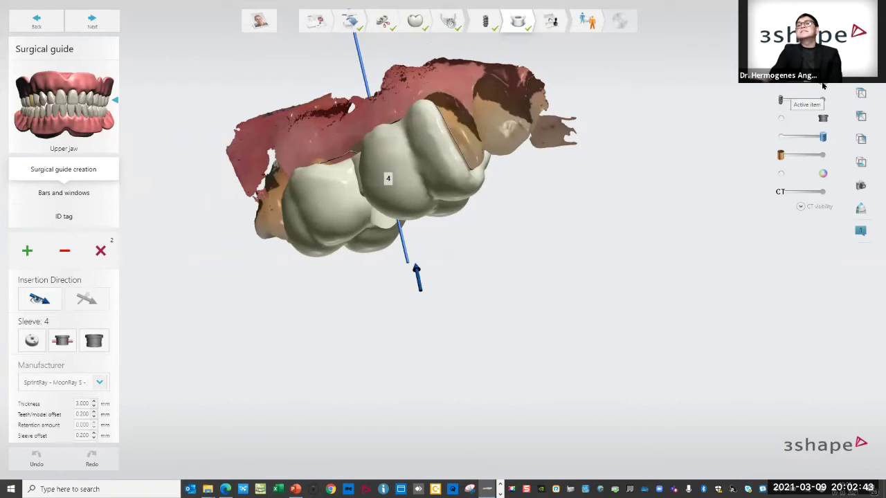
{"action": "right_click_drag", "start_coordinate": [613, 226], "coordinate": [426, 139]}
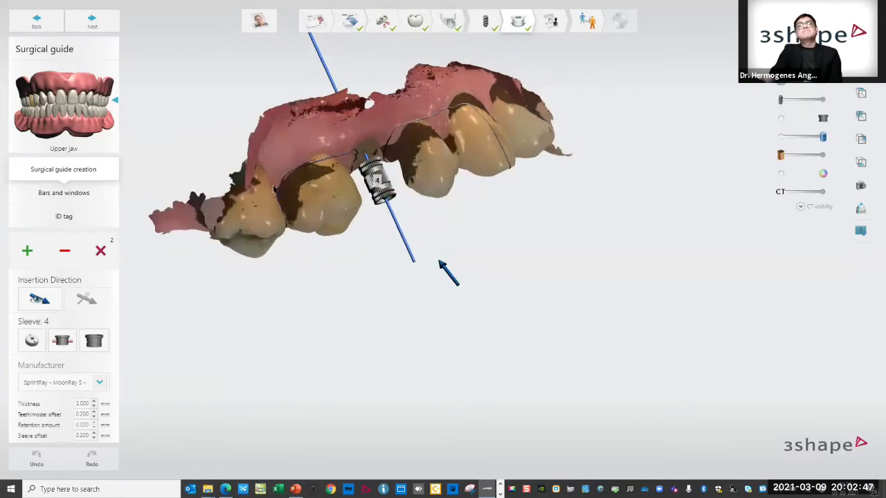
{"action": "scroll", "coordinate": [485, 249], "scroll_direction": "up", "scroll_amount": 3}
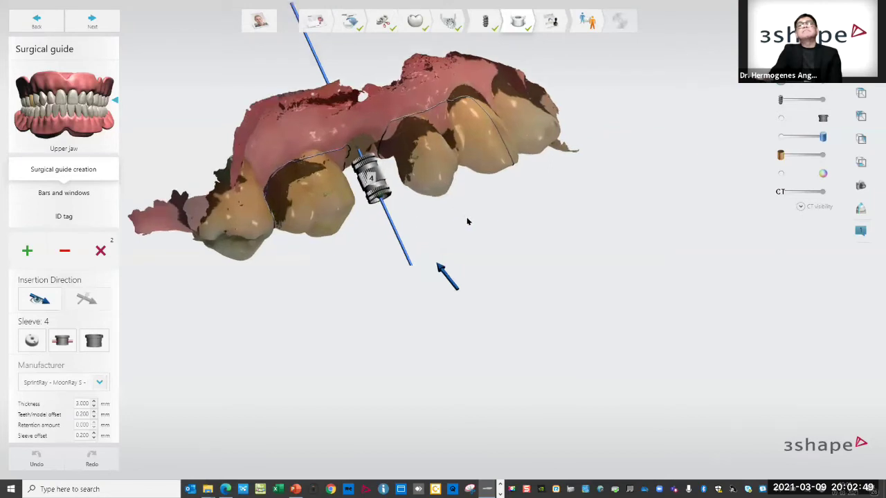
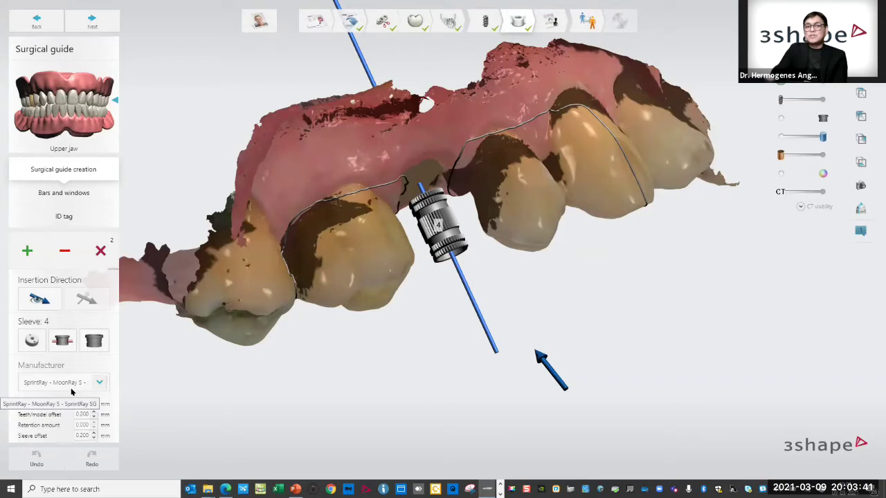
Set the surgical guide's manufacturer preset to Formlabs - Form 2 - Dental SG
{"action": "left_click", "coordinate": [100, 383]}
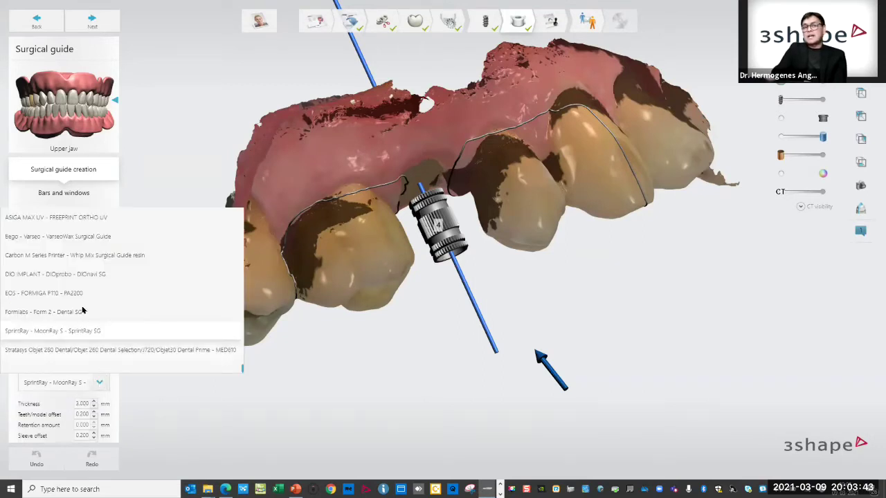
{"action": "scroll", "coordinate": [95, 281], "scroll_direction": "up", "scroll_amount": 2}
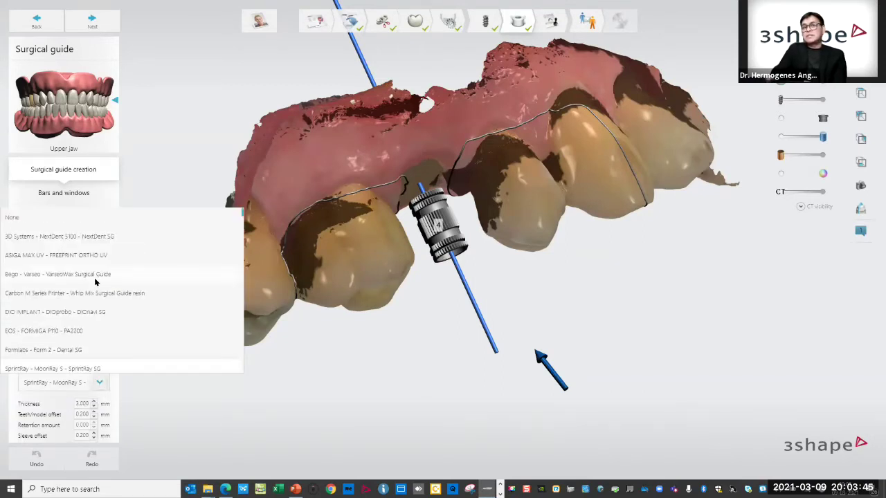
{"action": "scroll", "coordinate": [95, 281], "scroll_direction": "down", "scroll_amount": 2}
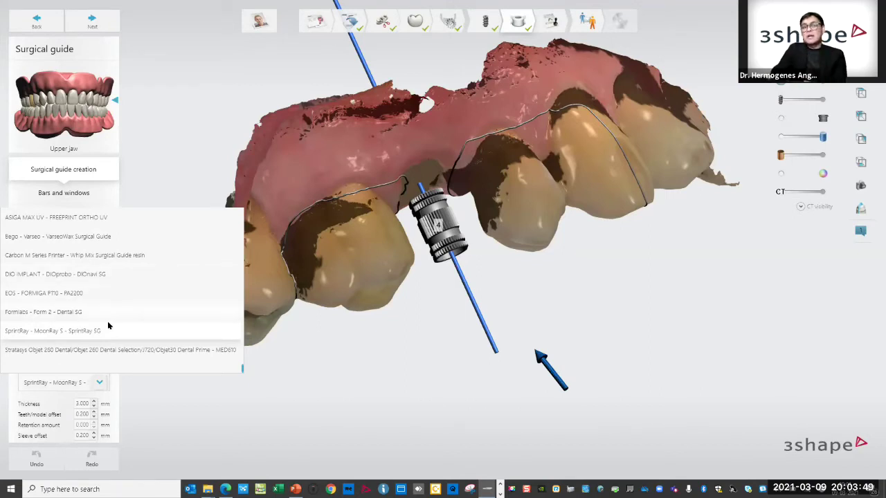
{"action": "left_click", "coordinate": [67, 312]}
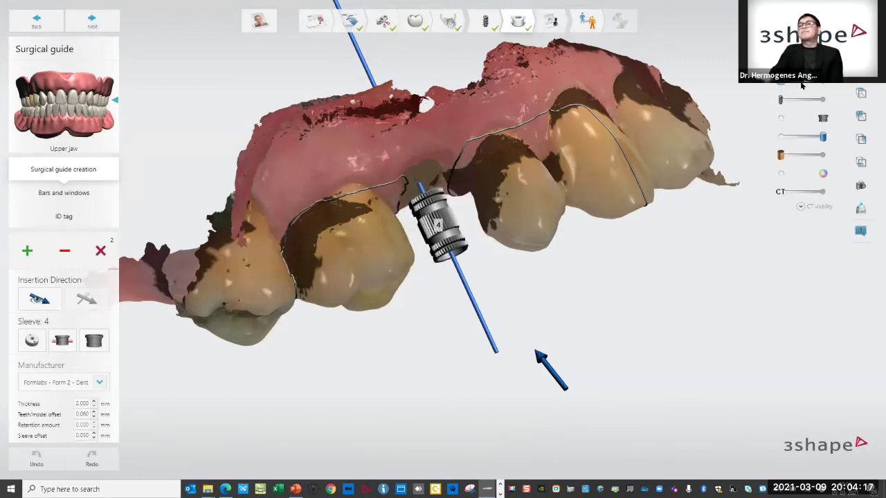
Show the surgical guide body again and inspect its coverage of the teeth around the tooth 4 sleeve from the occlusal side
{"action": "left_click", "coordinate": [827, 84]}
{"action": "mouse_move", "coordinate": [635, 263]}
{"action": "right_mouse_down"}
{"action": "mouse_move", "coordinate": [703, 225]}
{"action": "mouse_move", "coordinate": [741, 344]}
{"action": "mouse_move", "coordinate": [692, 286]}
{"action": "mouse_move", "coordinate": [690, 269]}
{"action": "mouse_move", "coordinate": [681, 295]}
{"action": "right_mouse_up"}
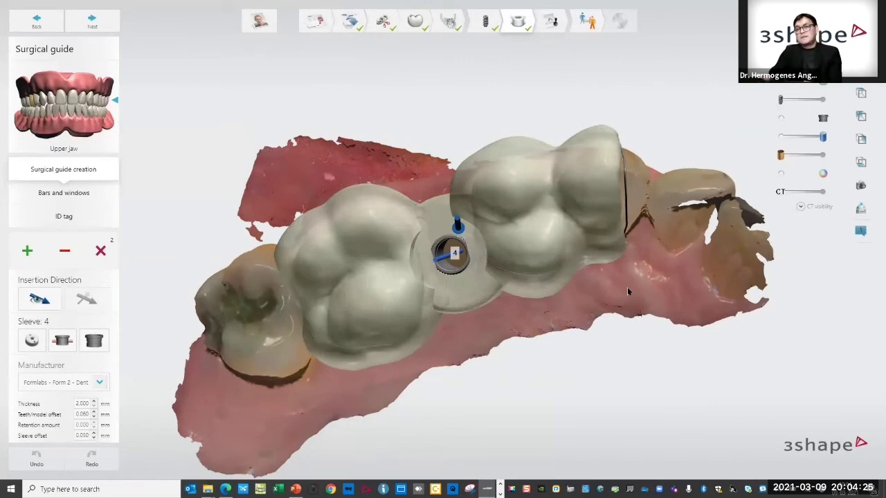
{"action": "right_click_drag", "start_coordinate": [627, 287], "coordinate": [683, 343]}
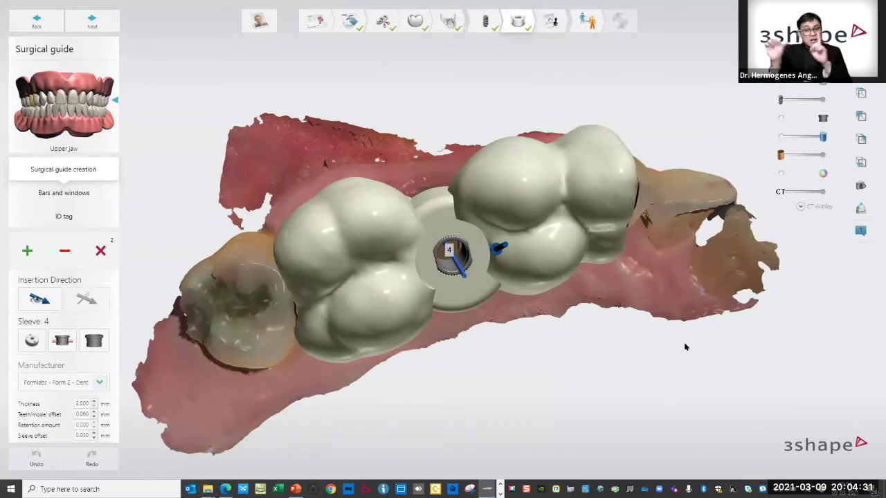
{"action": "left_click", "coordinate": [386, 279]}
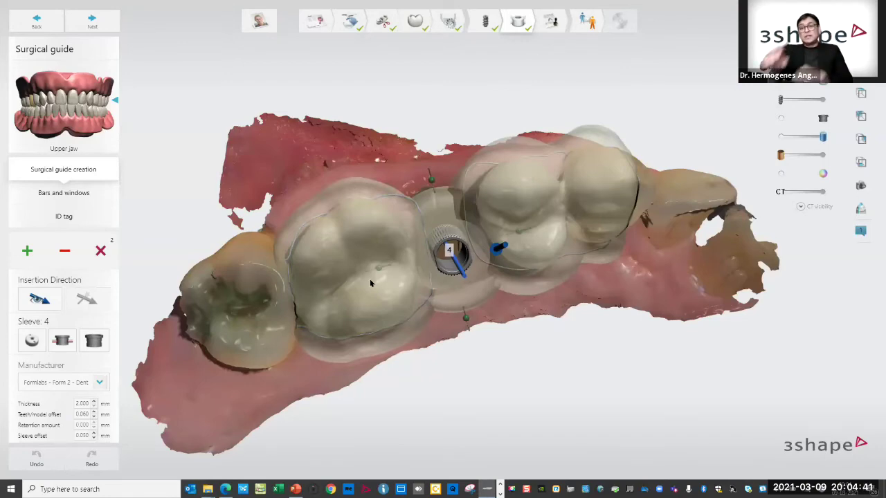
{"action": "right_click_drag", "start_coordinate": [577, 347], "coordinate": [606, 343]}
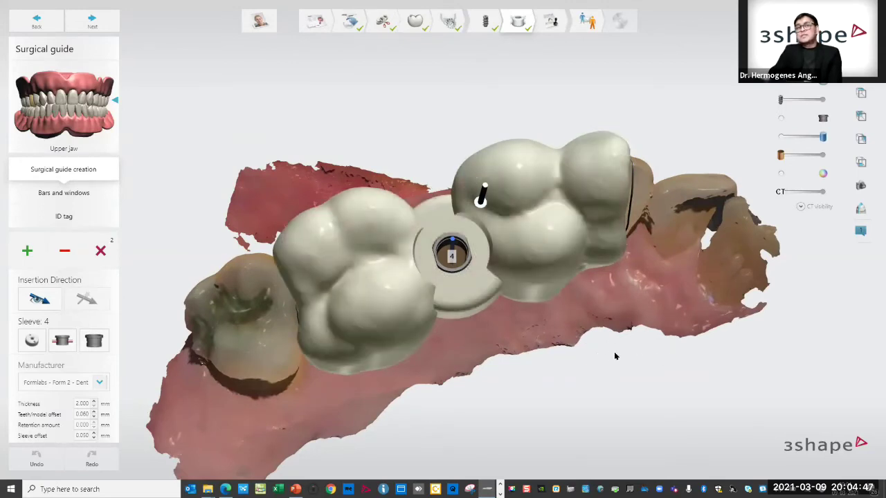
Add a viewing window to the surgical guide over the molar distal to the tooth 4 sleeve and widen it slightly
{"action": "left_click", "coordinate": [60, 195]}
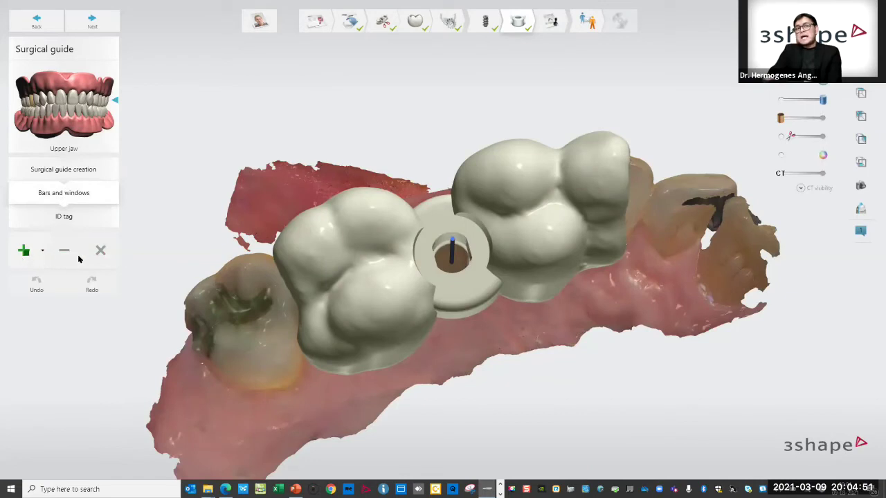
{"action": "left_click", "coordinate": [27, 253]}
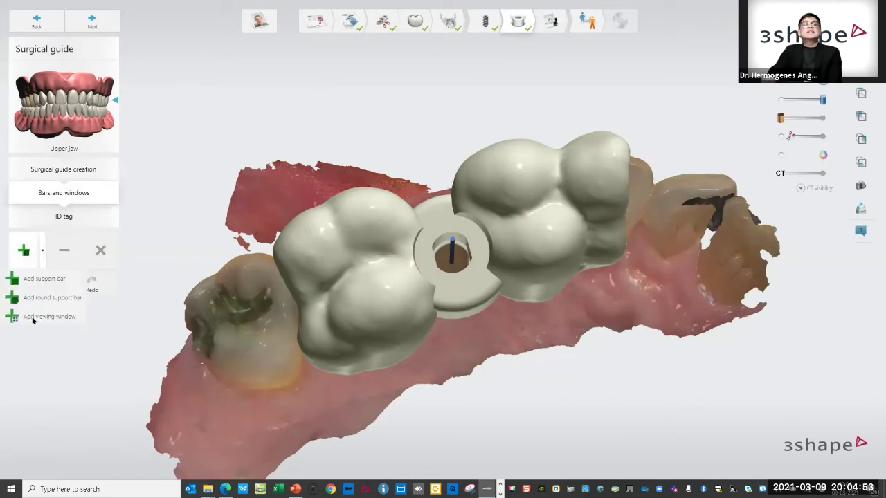
{"action": "left_click", "coordinate": [33, 318]}
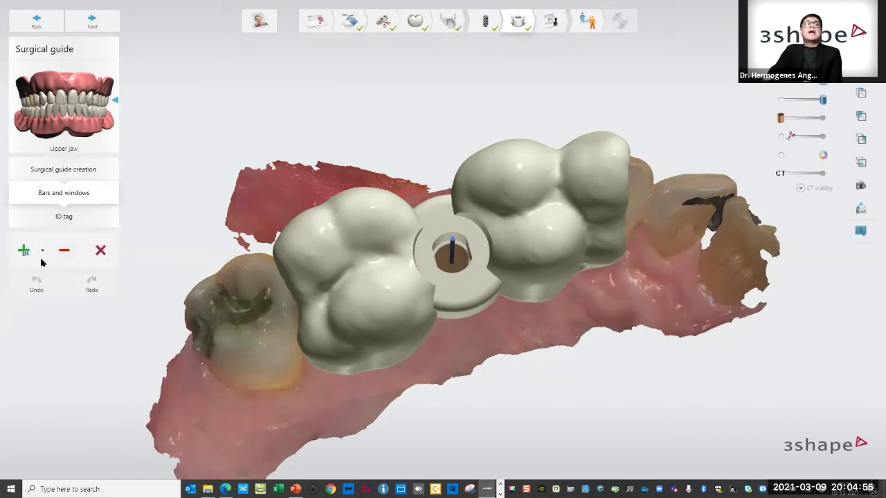
{"action": "left_click", "coordinate": [355, 268]}
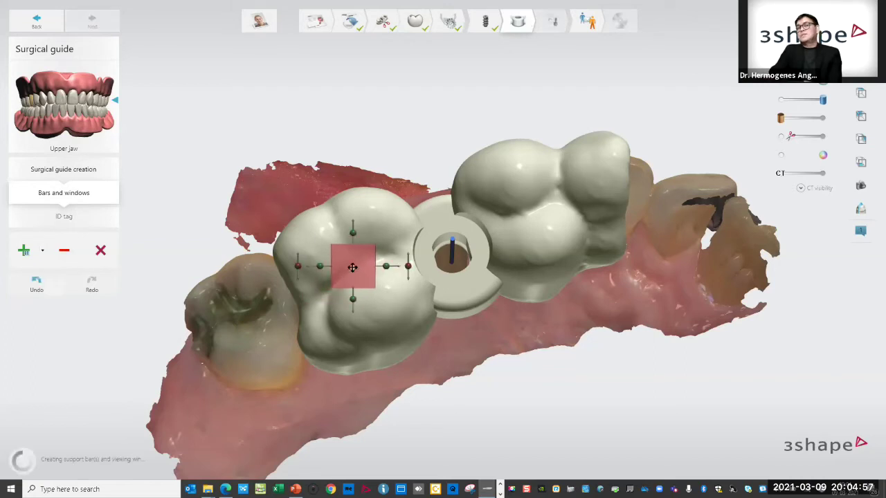
{"action": "left_click_drag", "start_coordinate": [387, 267], "coordinate": [394, 266]}
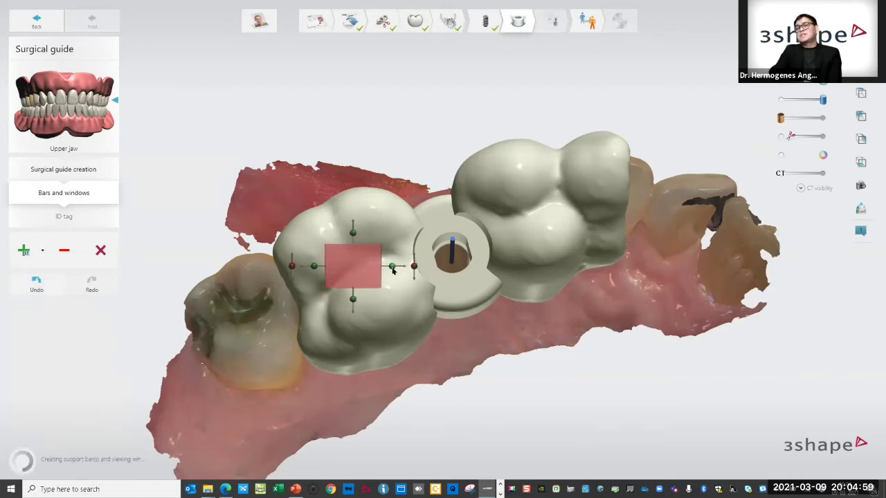
Add a second viewing window to the guide over the tooth mesial to the tooth 4 sleeve and widen it
{"action": "left_click", "coordinate": [25, 252]}
{"action": "left_click", "coordinate": [43, 317]}
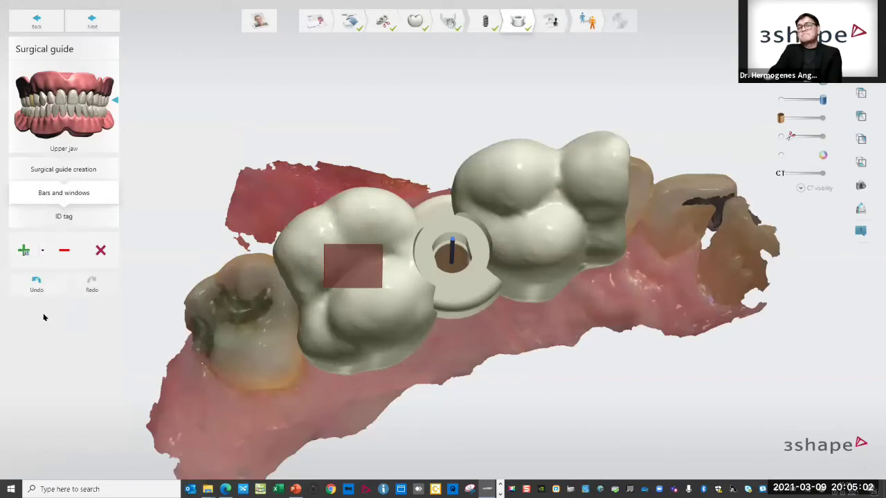
{"action": "left_click", "coordinate": [544, 204]}
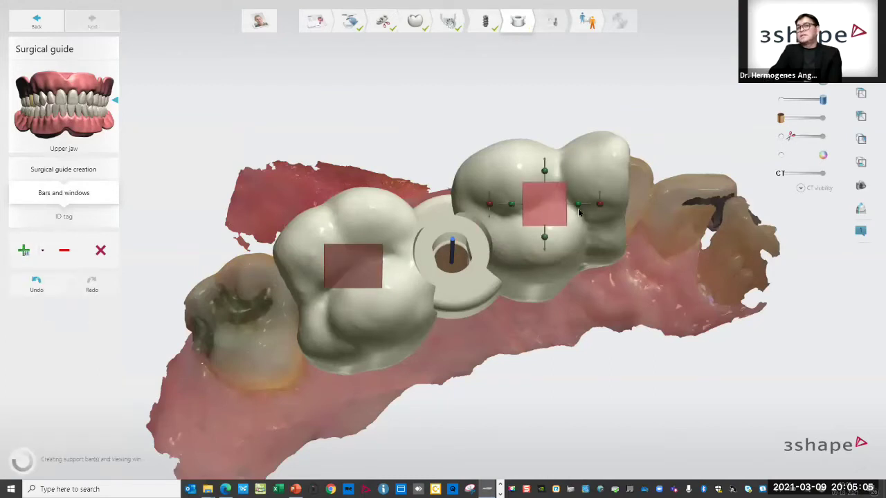
{"action": "left_click_drag", "start_coordinate": [580, 206], "coordinate": [593, 209]}
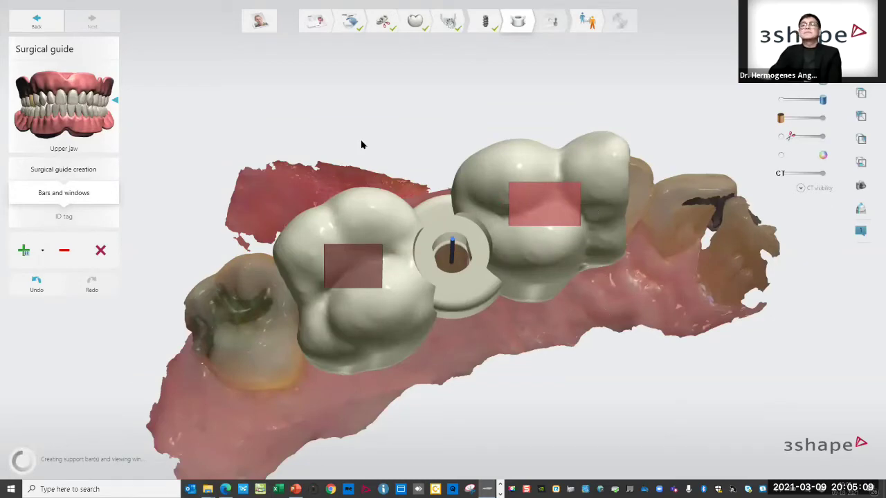
{"action": "right_click_drag", "start_coordinate": [362, 143], "coordinate": [362, 150]}
{"action": "right_click_drag", "start_coordinate": [605, 328], "coordinate": [605, 329]}
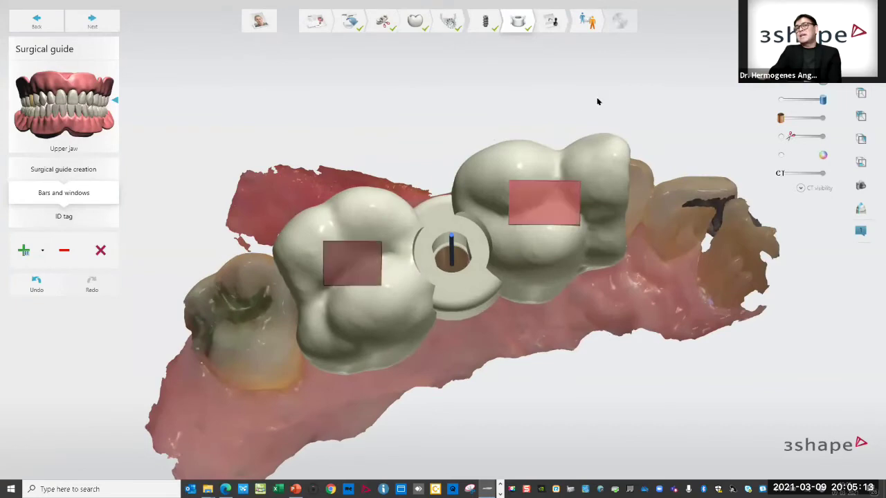
Switch the guide's ID tag to the patient-name option and place it inverted, in the smallest size, on the buccal face of the molar section
{"action": "left_click", "coordinate": [51, 219]}
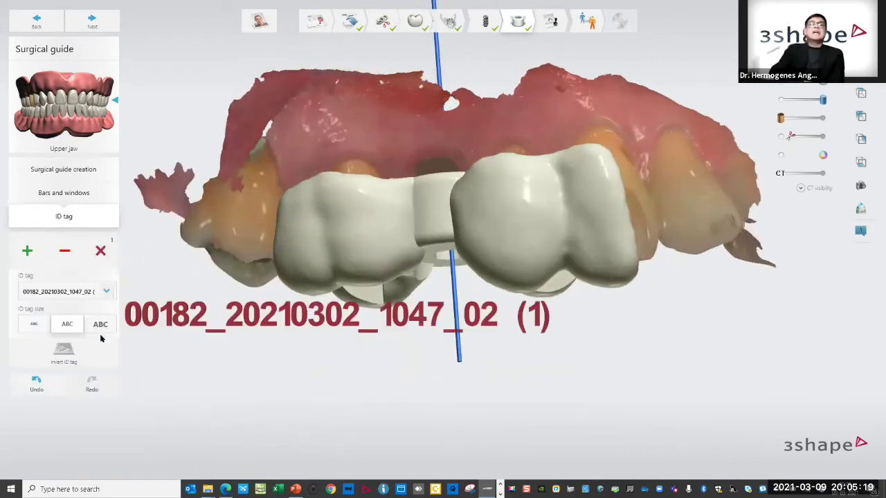
{"action": "left_click", "coordinate": [106, 291]}
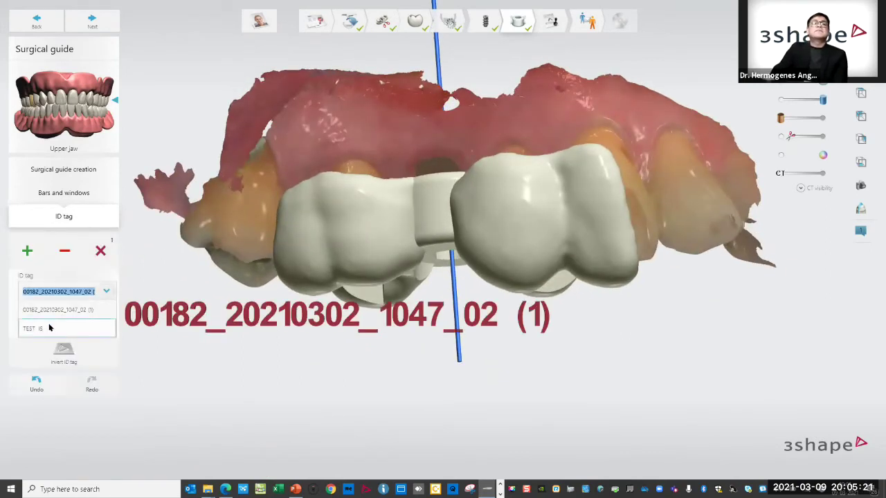
{"action": "left_click", "coordinate": [52, 328]}
{"action": "mouse_move", "coordinate": [342, 242]}
{"action": "right_mouse_down"}
{"action": "mouse_move", "coordinate": [375, 243]}
{"action": "mouse_move", "coordinate": [357, 232]}
{"action": "right_mouse_up"}
{"action": "left_click_drag", "start_coordinate": [348, 227], "coordinate": [319, 228]}
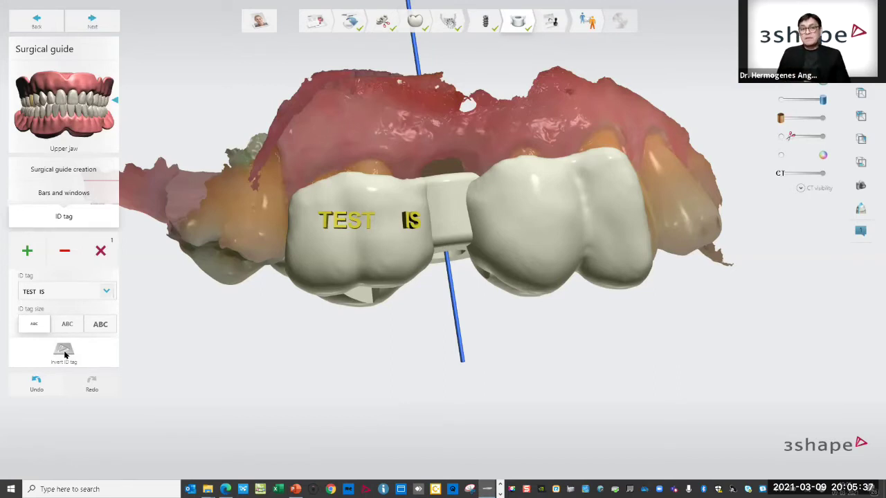
{"action": "right_click_drag", "start_coordinate": [303, 362], "coordinate": [531, 358]}
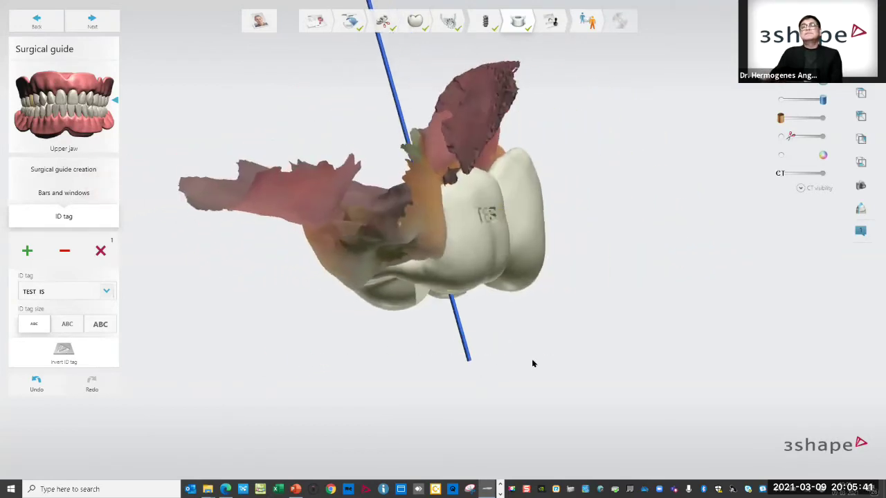
{"action": "right_click_drag", "start_coordinate": [599, 373], "coordinate": [584, 359]}
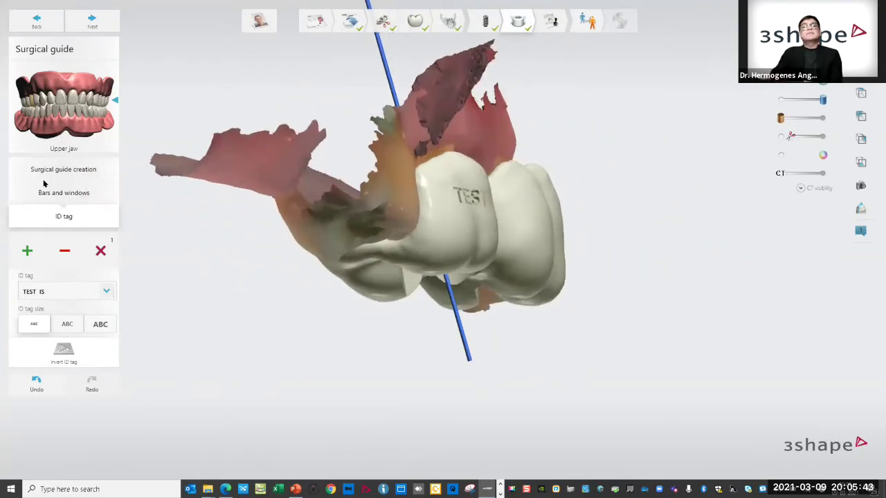
Proceed to approval and review the surgical report's implant information, CT views, bone density and comments pages, then return to the approval page
{"action": "left_click", "coordinate": [100, 25]}
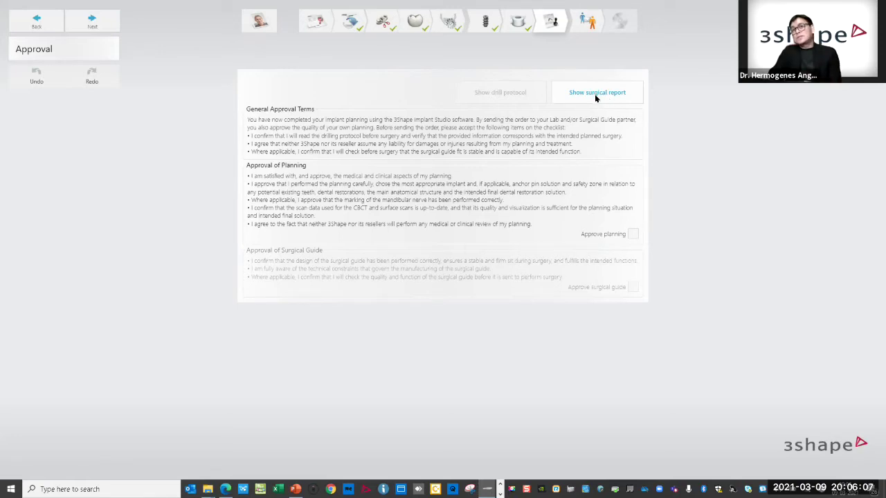
{"action": "left_click", "coordinate": [594, 97]}
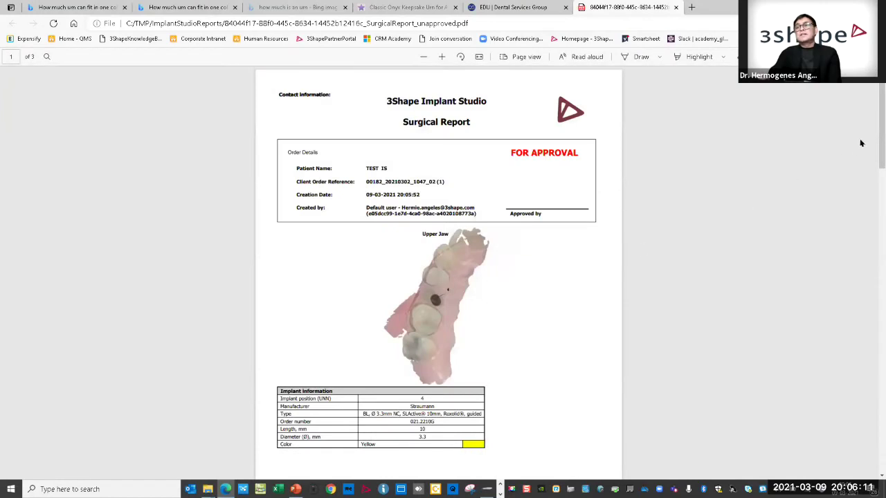
{"action": "scroll", "coordinate": [872, 153], "scroll_direction": "down", "scroll_amount": 1}
{"action": "scroll", "coordinate": [872, 153], "scroll_direction": "down", "scroll_amount": 1}
{"action": "scroll", "coordinate": [872, 144], "scroll_direction": "up", "scroll_amount": 1}
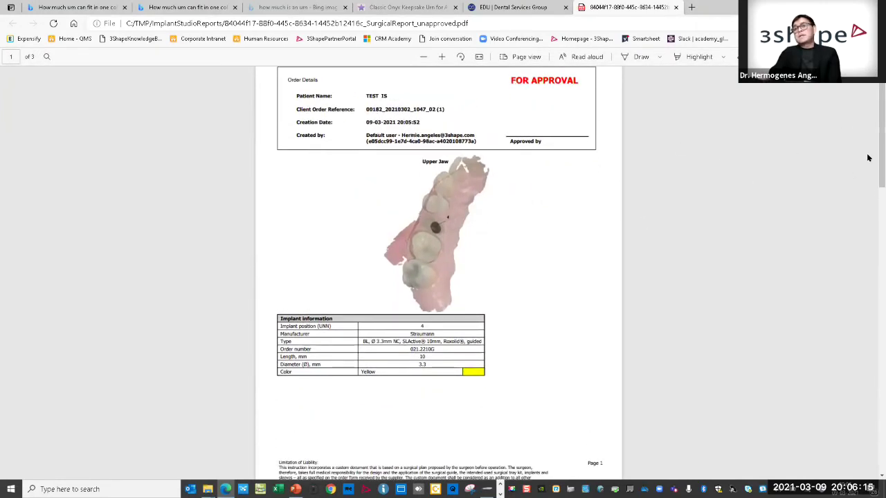
{"action": "scroll", "coordinate": [873, 166], "scroll_direction": "down", "scroll_amount": 1}
{"action": "scroll", "coordinate": [872, 171], "scroll_direction": "down", "scroll_amount": 2}
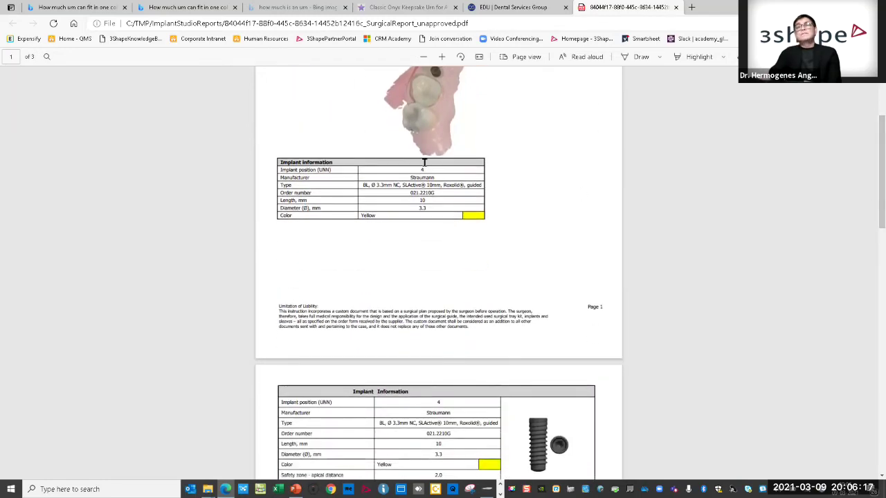
{"action": "scroll", "coordinate": [872, 208], "scroll_direction": "down", "scroll_amount": 5}
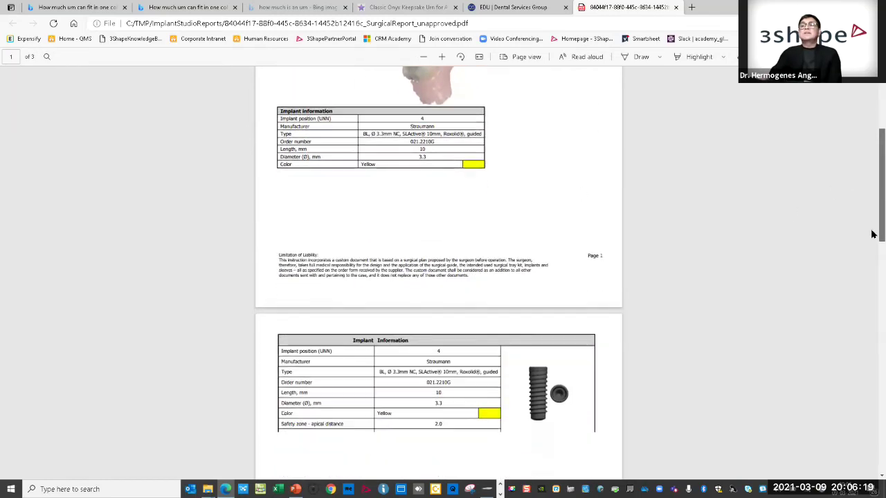
{"action": "scroll", "coordinate": [873, 290], "scroll_direction": "down", "scroll_amount": 4}
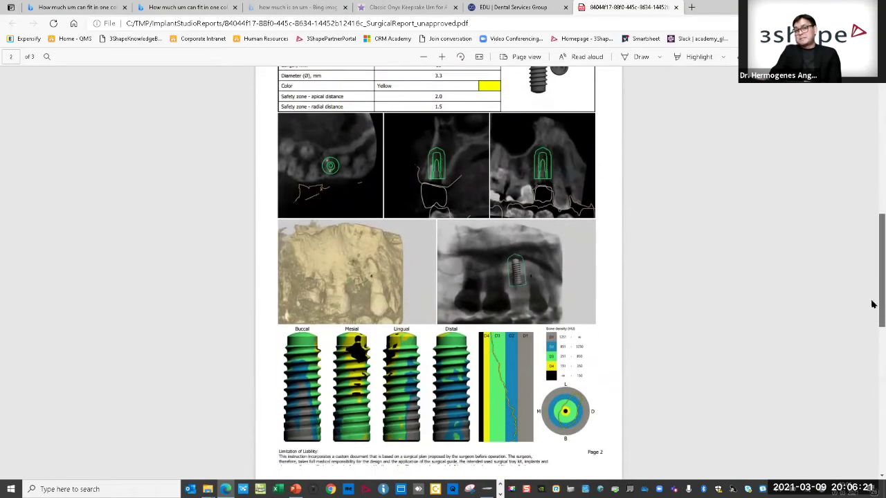
{"action": "scroll", "coordinate": [872, 346], "scroll_direction": "down", "scroll_amount": 4}
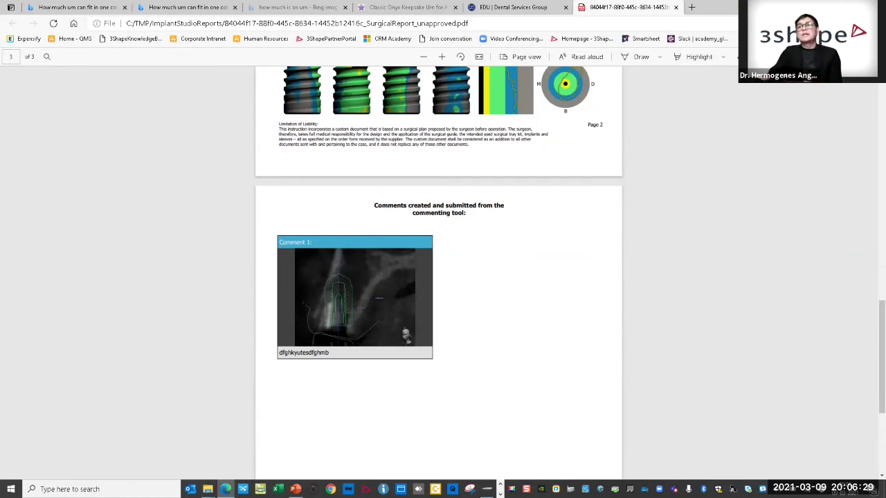
{"action": "key", "text": "alt+Tab"}
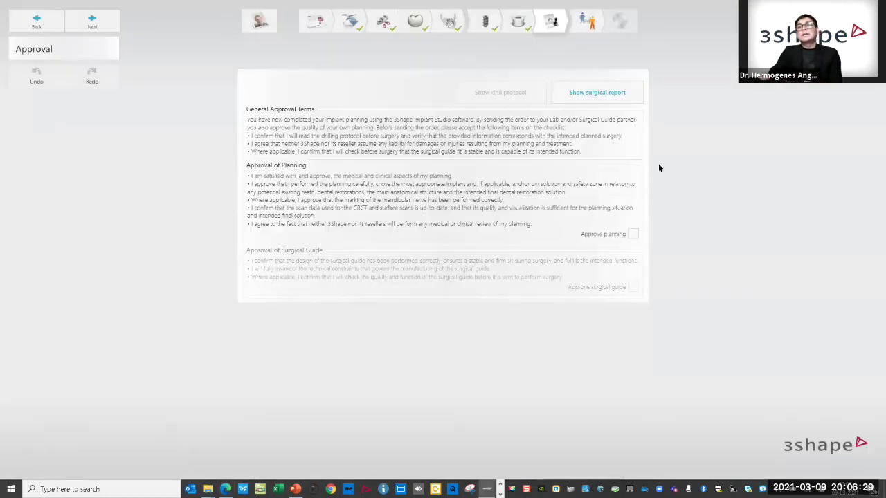
Approve the implant planning and the surgical guide, accepting that neither can be modified
{"action": "left_click", "coordinate": [634, 235]}
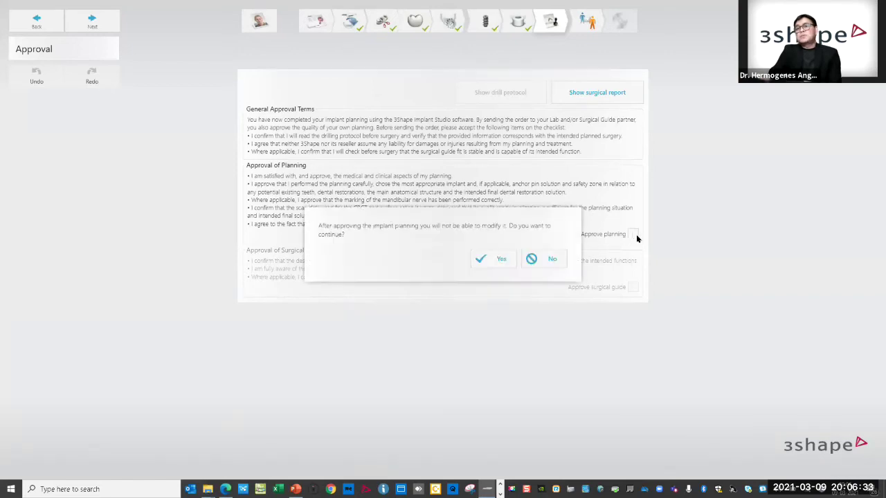
{"action": "left_click", "coordinate": [496, 263]}
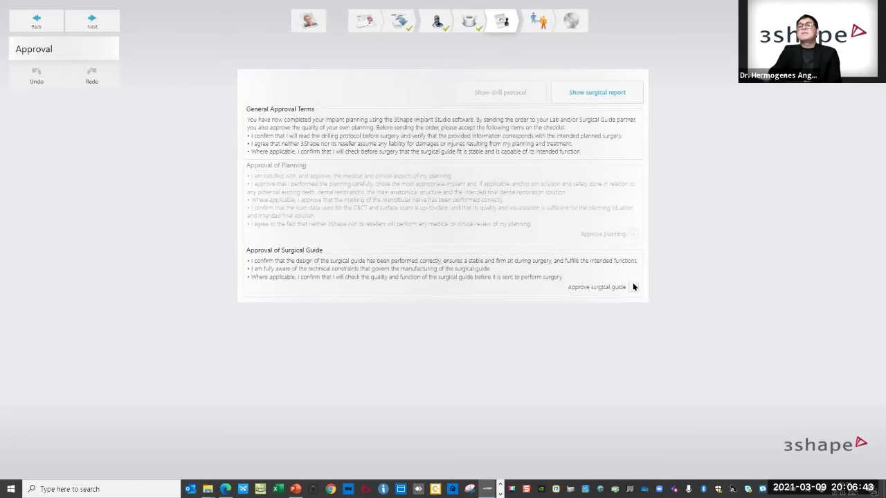
{"action": "left_click", "coordinate": [633, 287]}
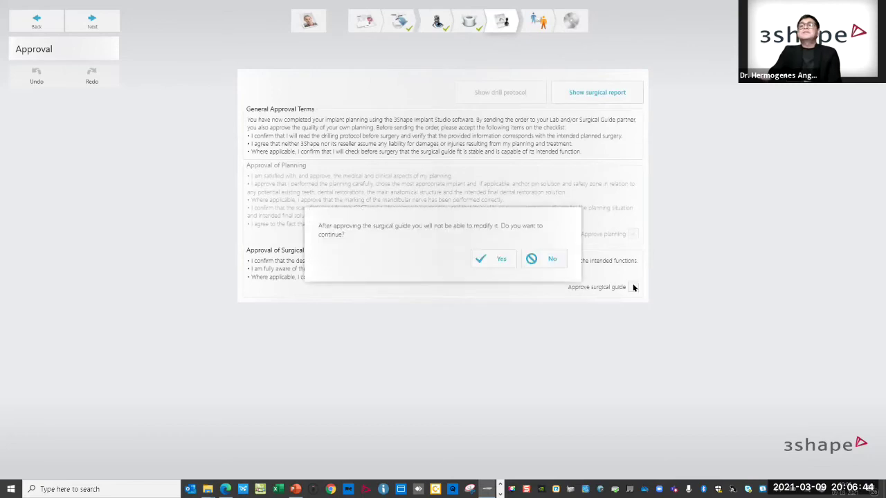
{"action": "left_click", "coordinate": [497, 260]}
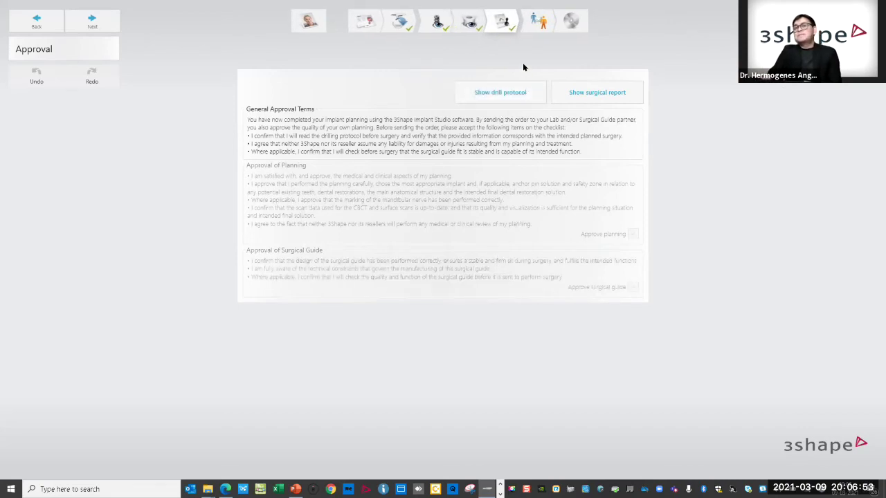
Proceed through the send stage to saving the design files and open the exported SurgicalGuideUNN-4.stl in 3Shape 3D Viewer
{"action": "left_click", "coordinate": [537, 22]}
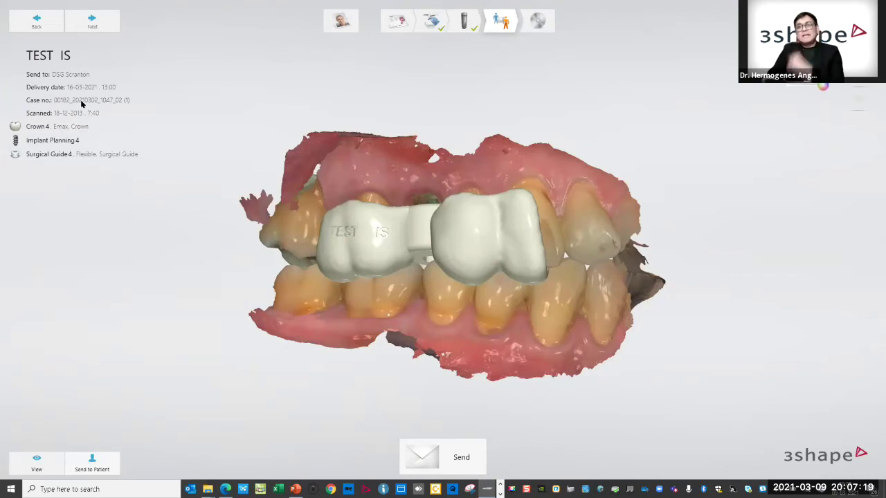
{"action": "left_click", "coordinate": [538, 23]}
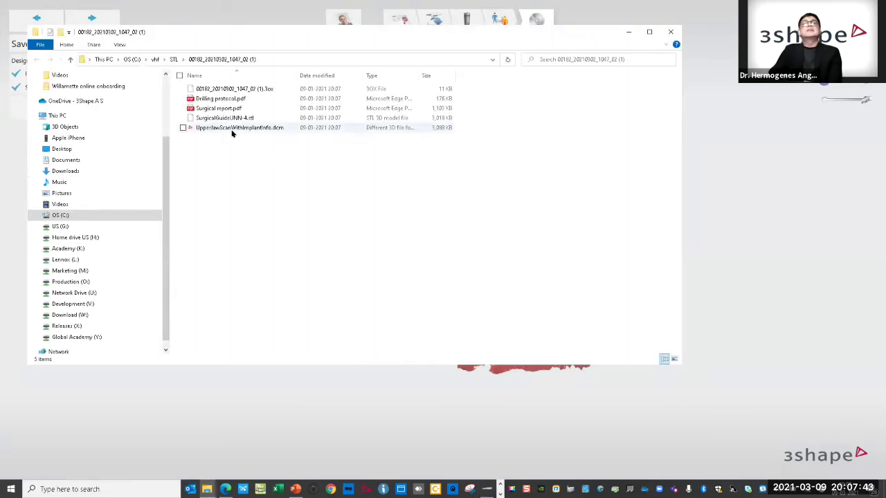
{"action": "left_click", "coordinate": [232, 120]}
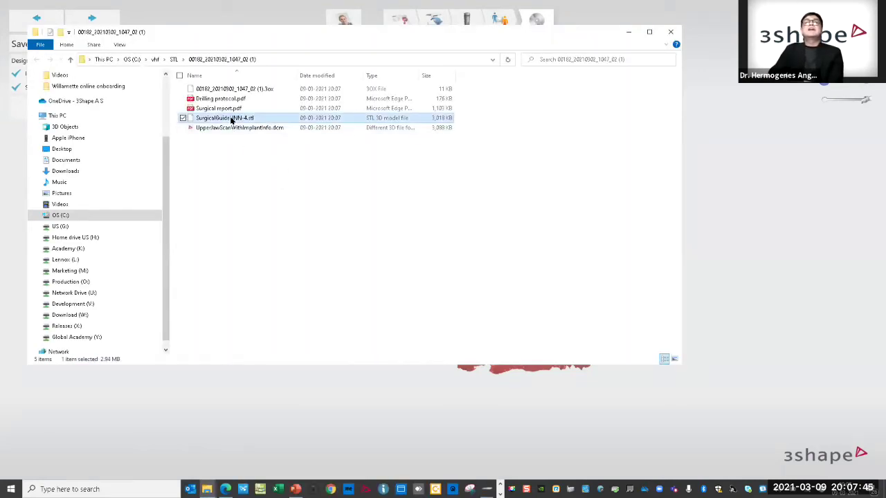
{"action": "double_click", "coordinate": [231, 119]}
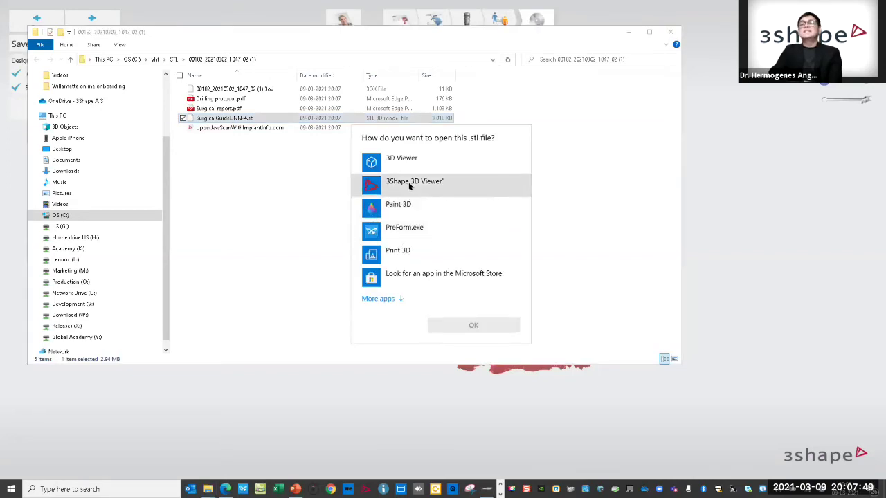
{"action": "left_click", "coordinate": [409, 182]}
{"action": "left_click", "coordinate": [475, 325]}
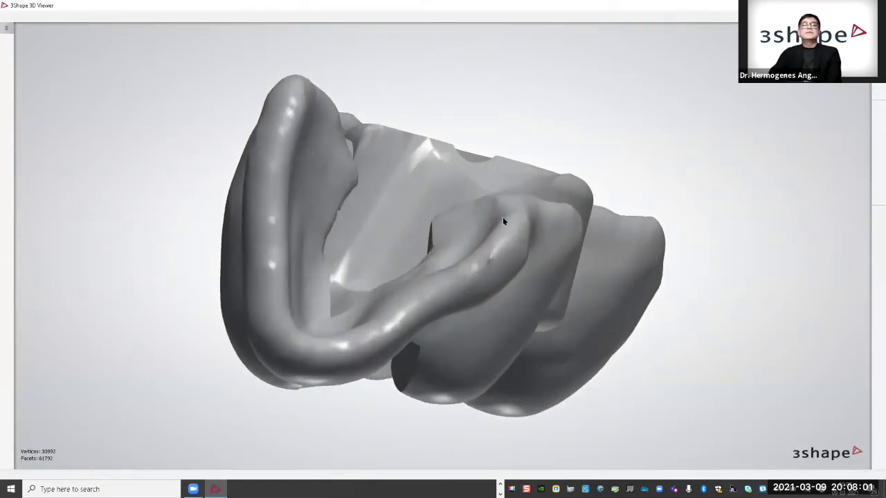
Inspect the exported surgical guide's engraved ID tag, sleeve section and tooth coverage from several sides, and close the viewer
{"action": "scroll", "coordinate": [553, 225], "scroll_direction": "down", "scroll_amount": 5}
{"action": "scroll", "coordinate": [561, 225], "scroll_direction": "up", "scroll_amount": 5}
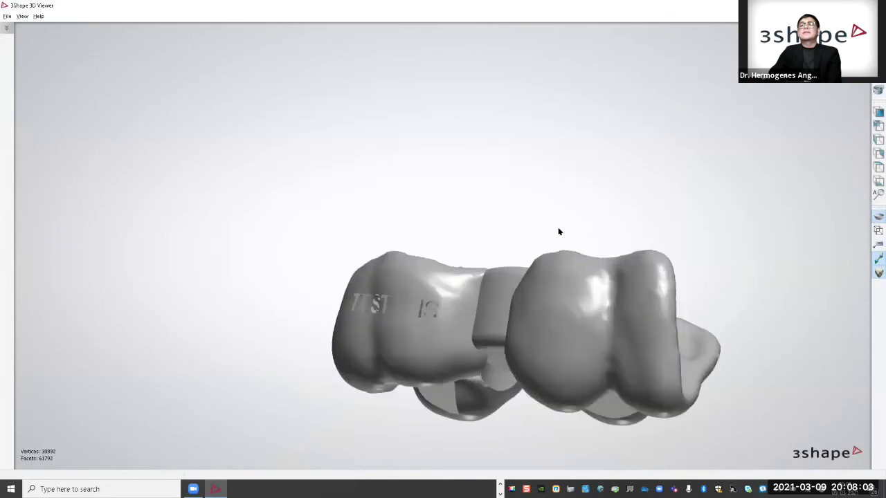
{"action": "right_click_drag", "start_coordinate": [567, 222], "coordinate": [530, 202]}
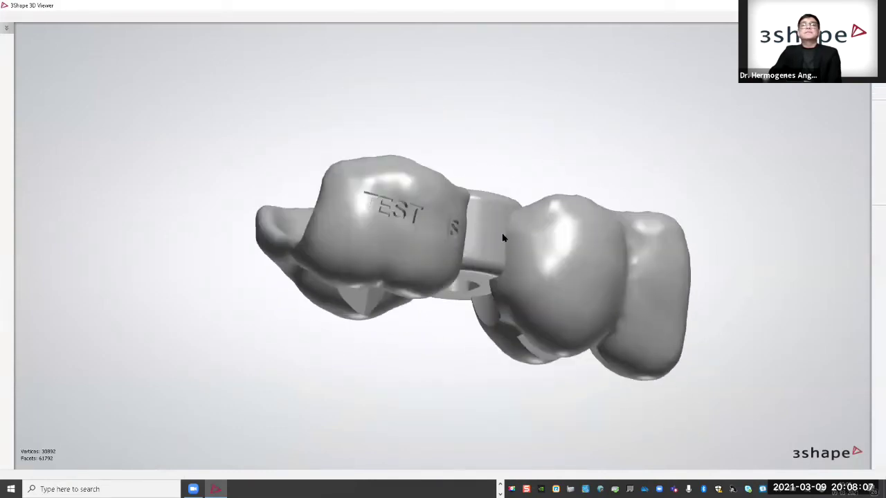
{"action": "right_click_drag", "start_coordinate": [436, 244], "coordinate": [638, 162]}
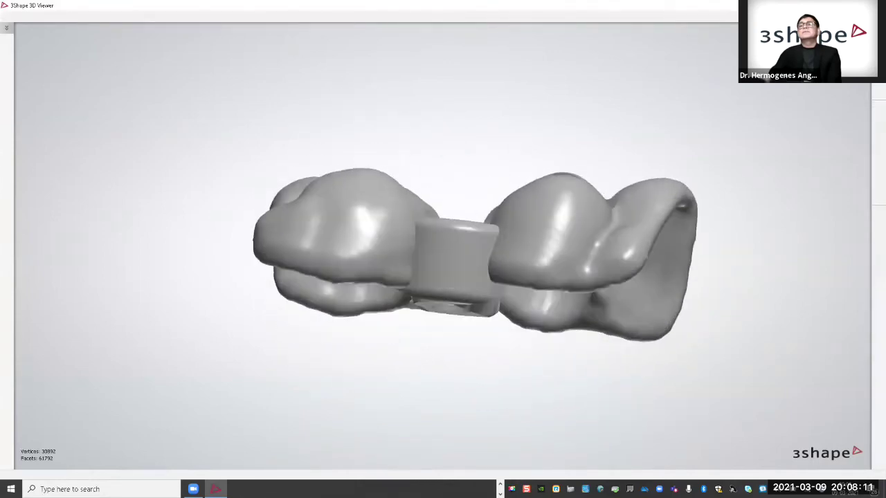
{"action": "key", "text": "alt+F4"}
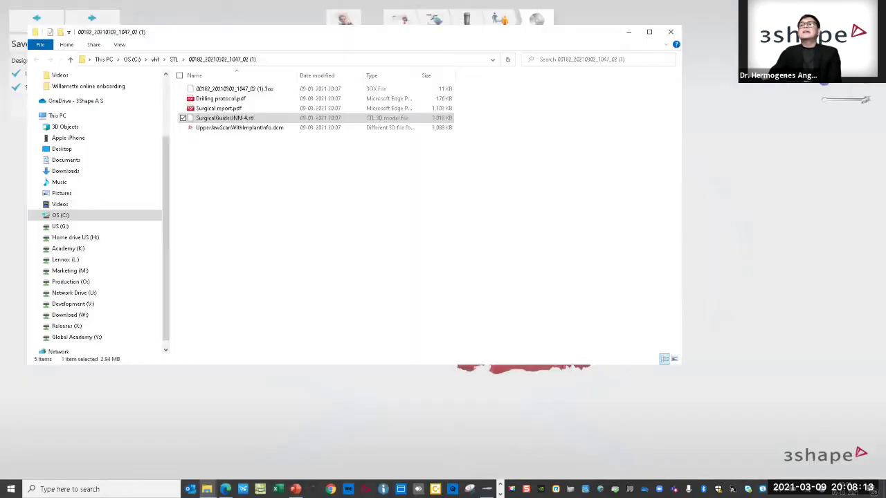
Review the exported Drilling protocol.pdf and the unapproved surgical report, and close the exported files folder
{"action": "double_click", "coordinate": [236, 100]}
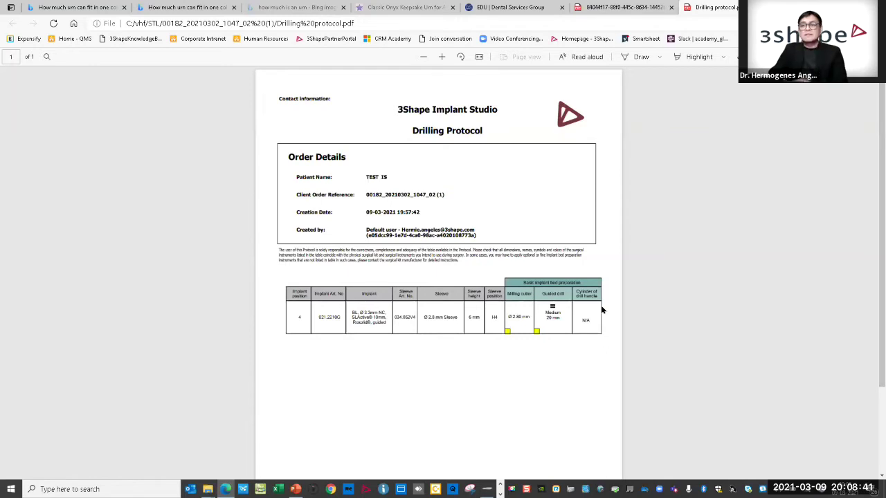
{"action": "left_click", "coordinate": [623, 7]}
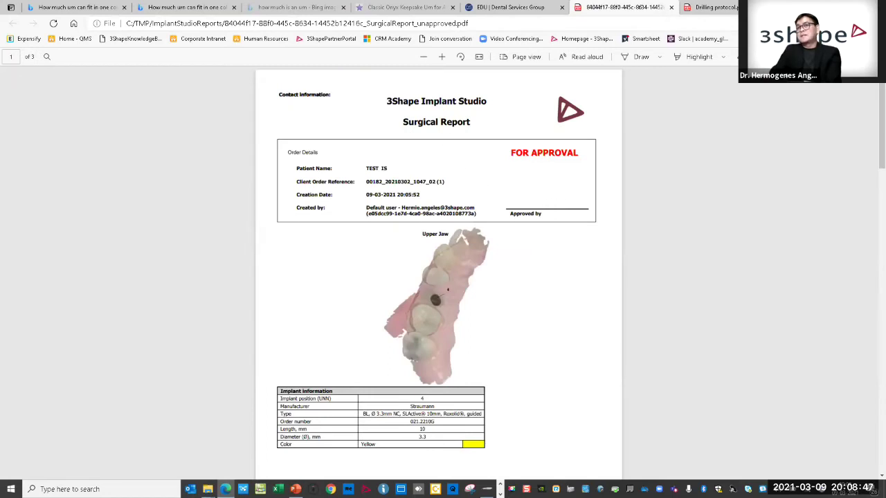
{"action": "key", "text": "alt+Tab"}
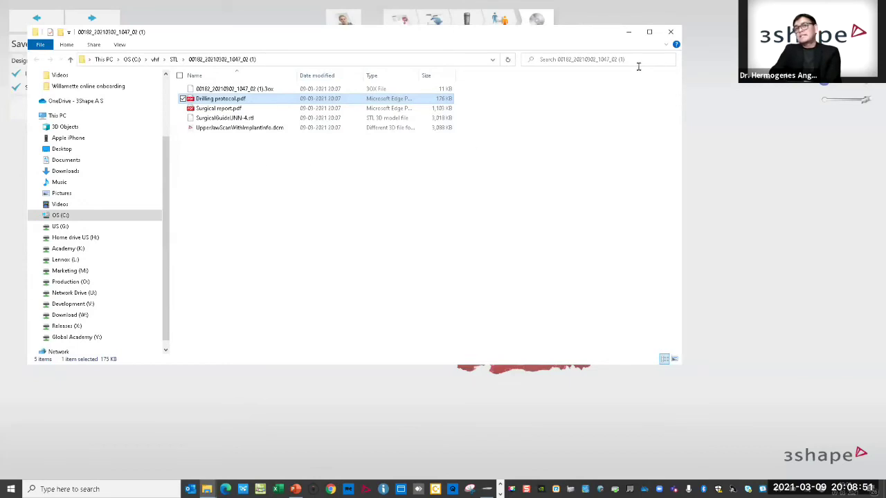
{"action": "left_click", "coordinate": [672, 32]}
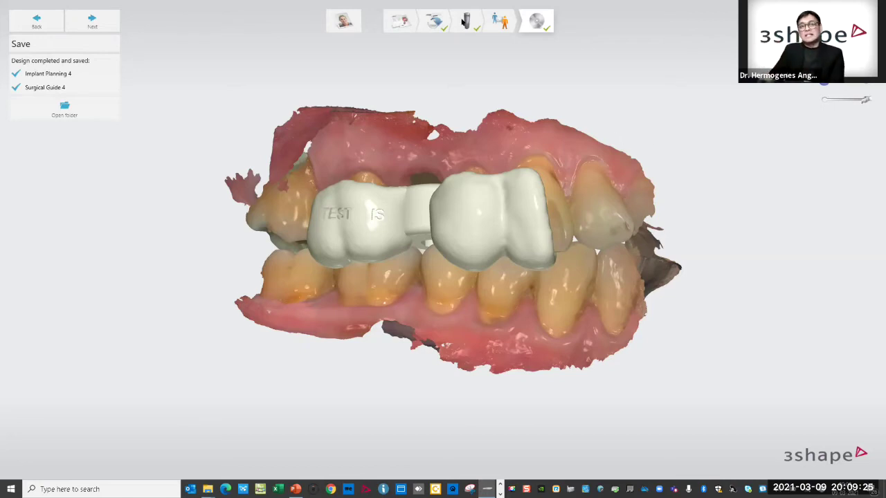
Examine the implant systems and sleeves in the Implant Studio implant library settings, and return to the patient page, saving the changes
{"action": "left_click", "coordinate": [346, 26]}
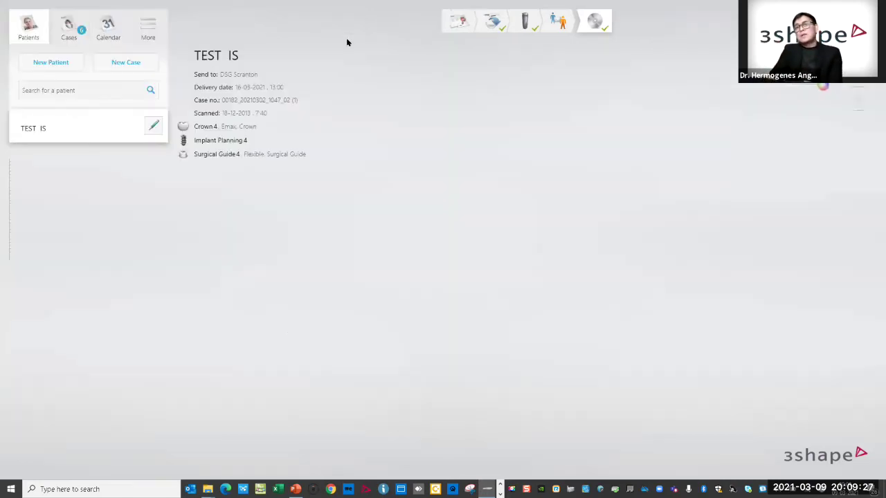
{"action": "left_click", "coordinate": [148, 28]}
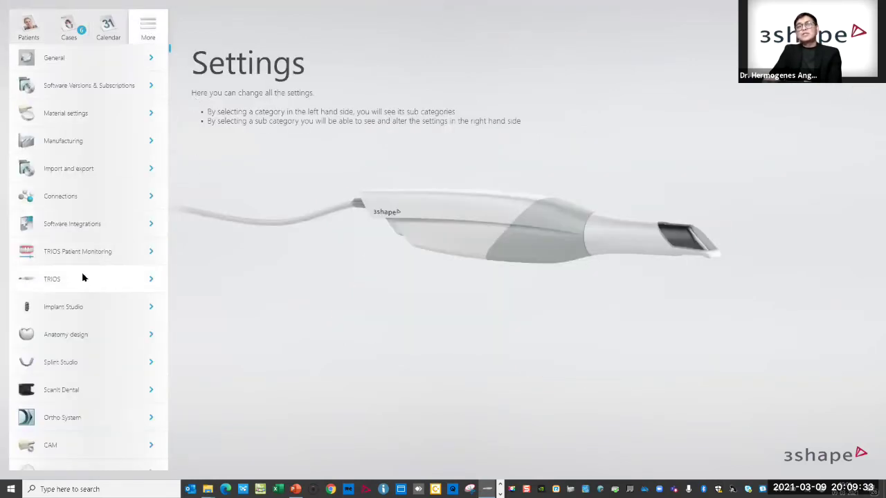
{"action": "left_click", "coordinate": [75, 311]}
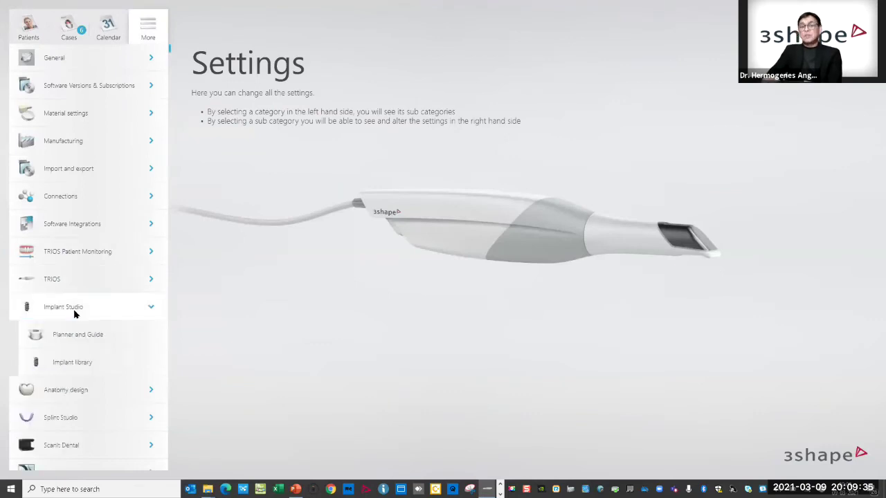
{"action": "left_click", "coordinate": [71, 364]}
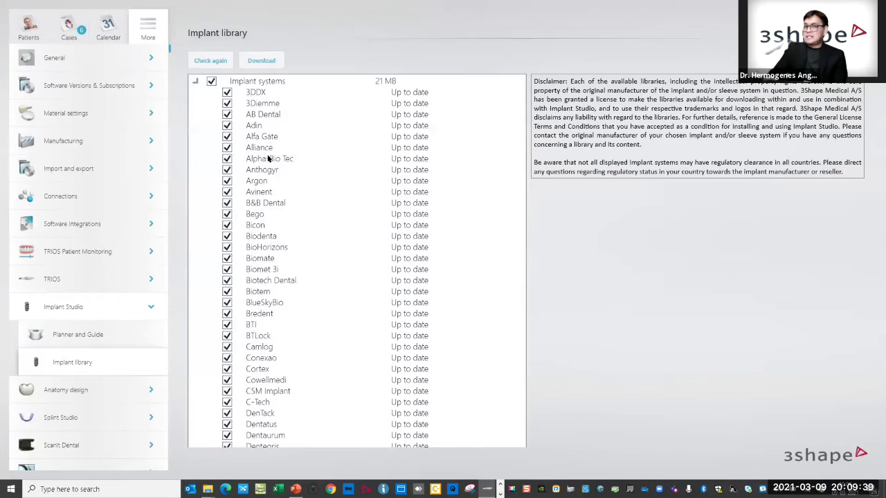
{"action": "scroll", "coordinate": [329, 228], "scroll_direction": "down", "scroll_amount": 1}
{"action": "scroll", "coordinate": [330, 231], "scroll_direction": "down", "scroll_amount": 6}
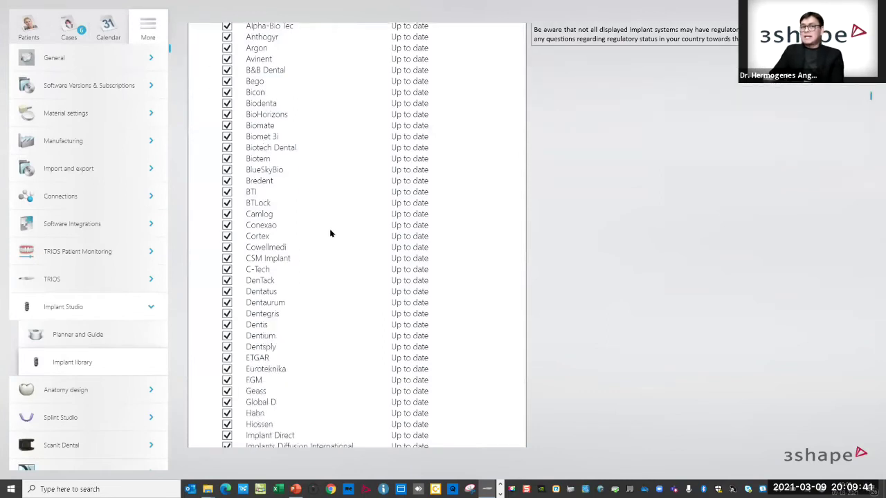
{"action": "scroll", "coordinate": [330, 233], "scroll_direction": "down", "scroll_amount": 14}
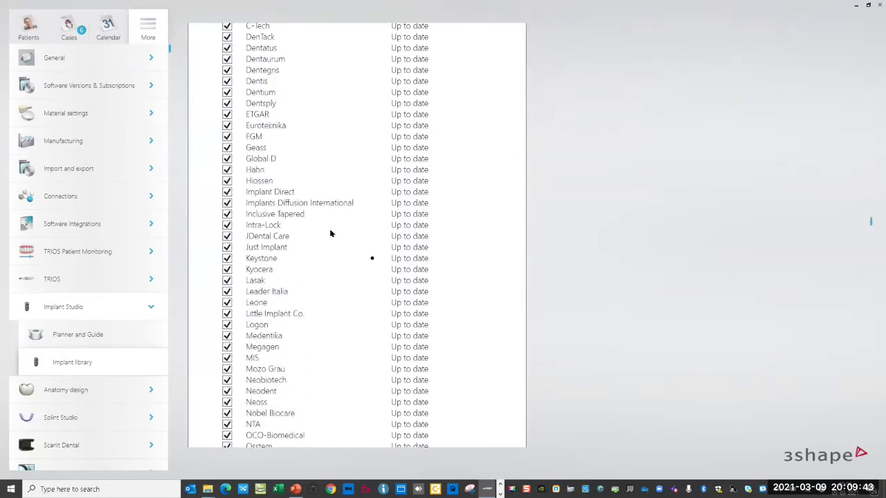
{"action": "scroll", "coordinate": [330, 235], "scroll_direction": "down", "scroll_amount": 4}
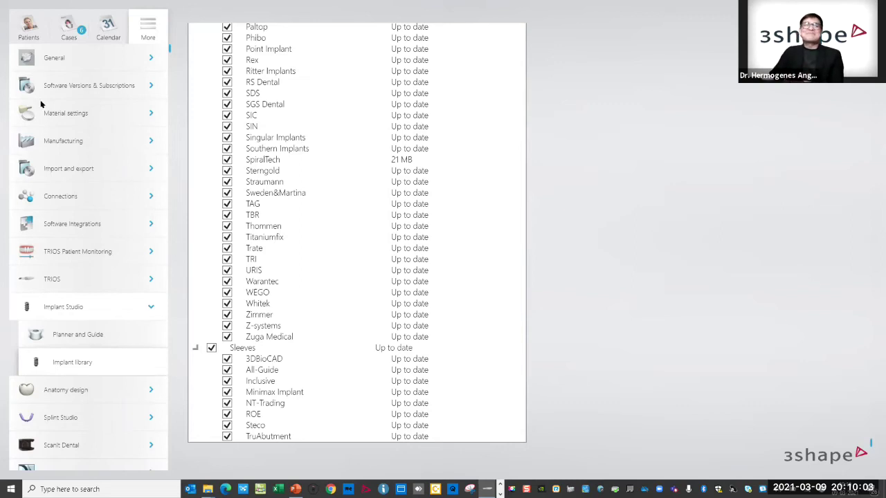
{"action": "left_click", "coordinate": [29, 28]}
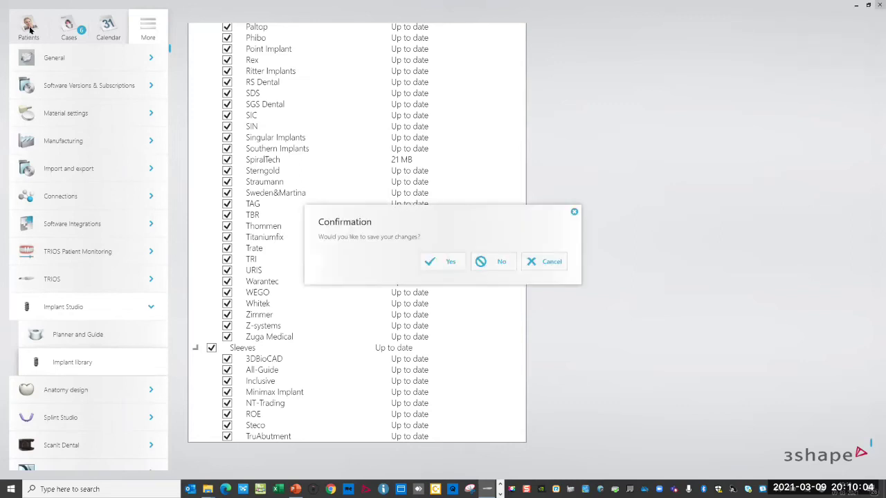
{"action": "left_click", "coordinate": [435, 261]}
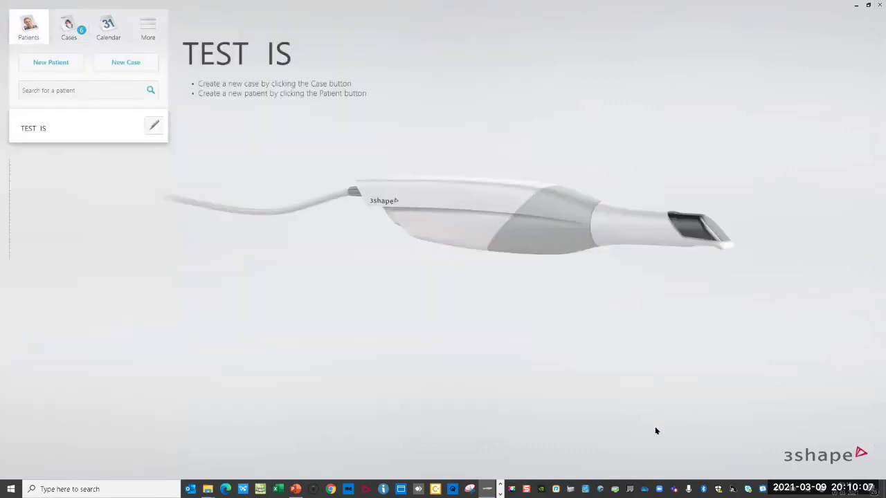
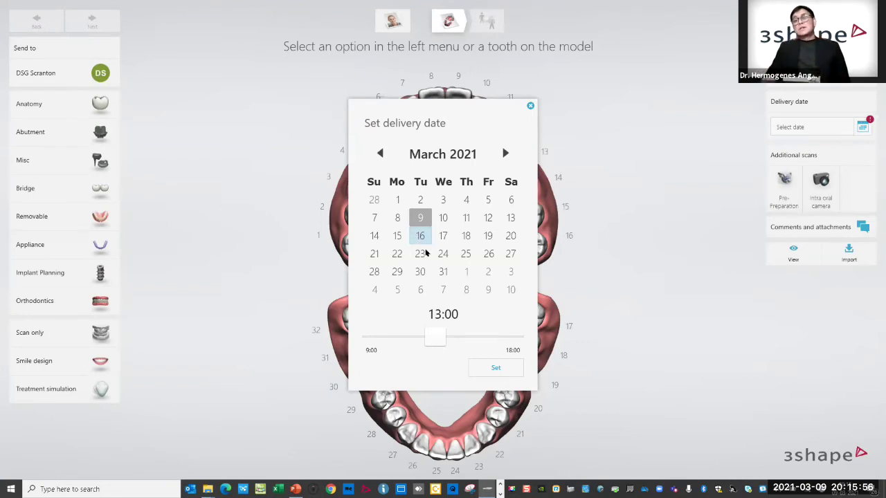
{"action": "left_click", "coordinate": [497, 370]}
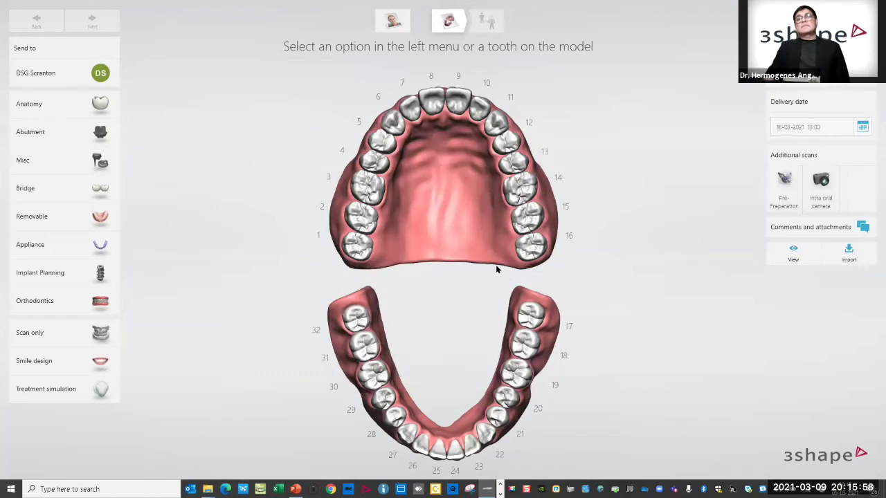
{"action": "left_click", "coordinate": [373, 379]}
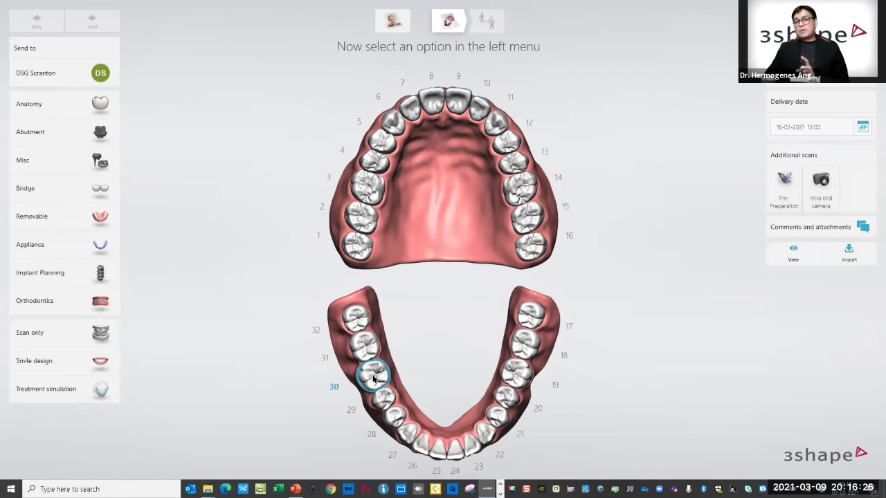
{"action": "left_click", "coordinate": [59, 134]}
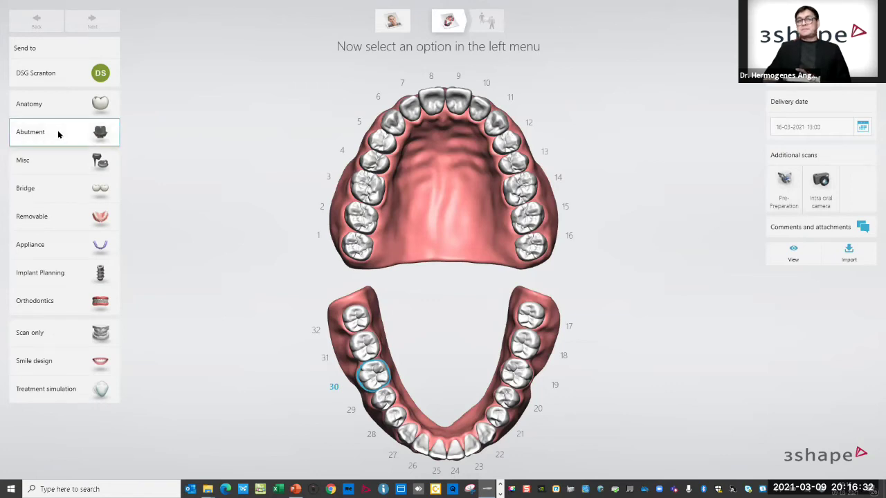
{"action": "mouse_move", "coordinate": [59, 134]}
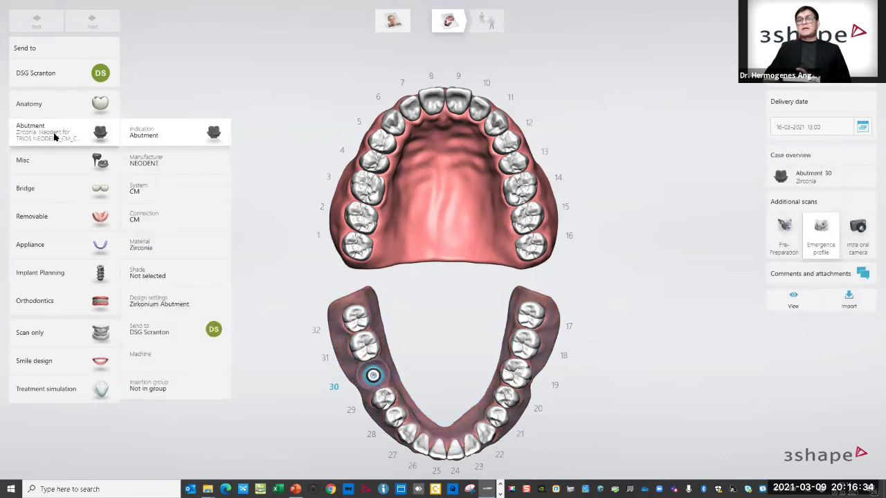
{"action": "left_click", "coordinate": [173, 133]}
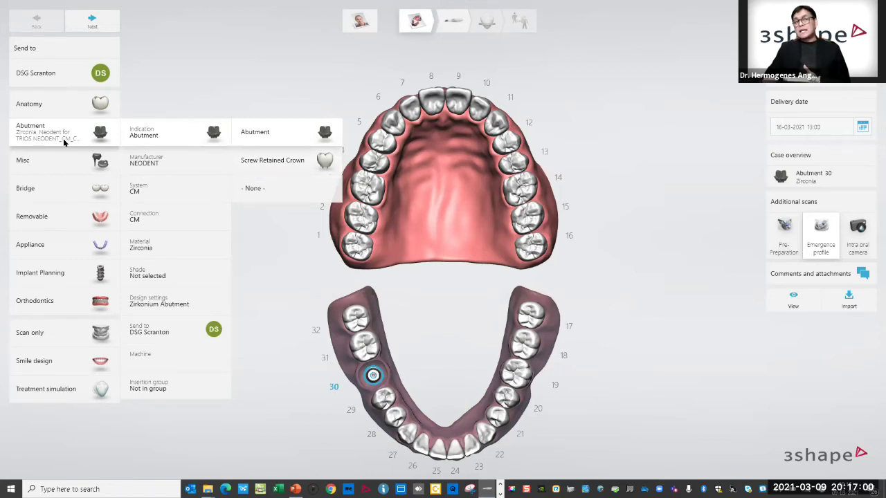
{"action": "left_click", "coordinate": [279, 161]}
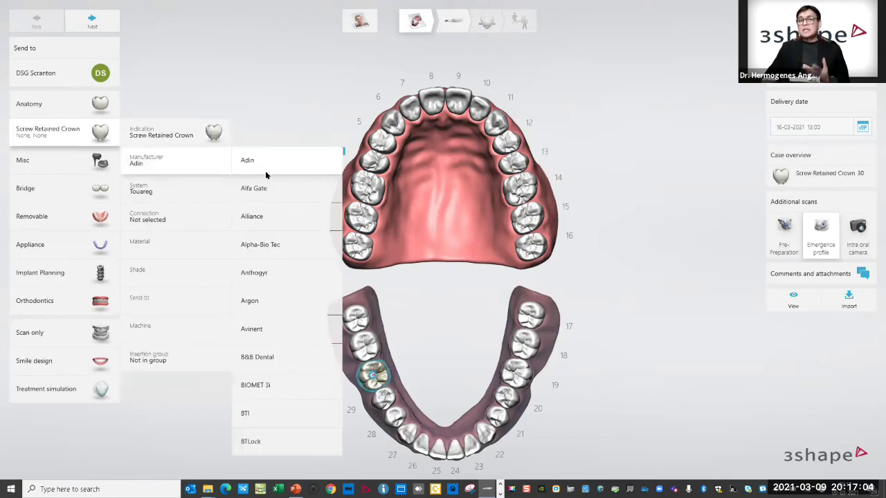
Specify the tooth 30 implant as manufacturer Straumann, system Bone Level and connection NC
{"action": "scroll", "coordinate": [280, 240], "scroll_direction": "down", "scroll_amount": 6}
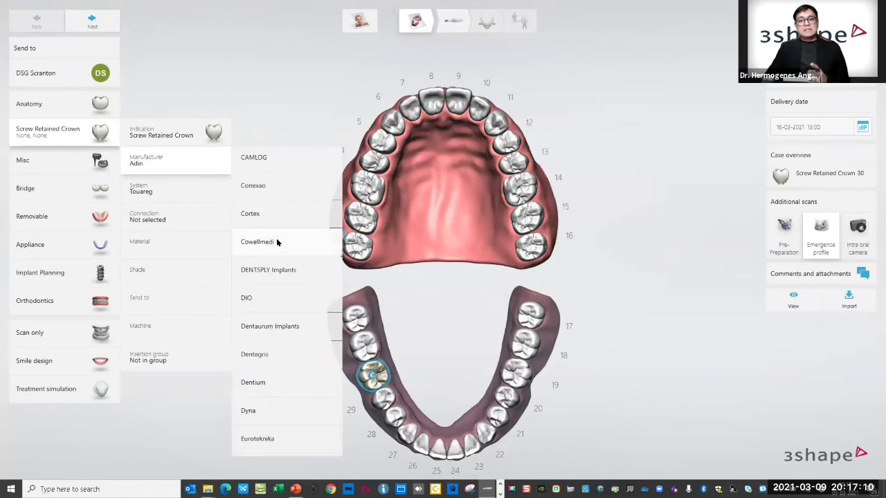
{"action": "scroll", "coordinate": [275, 238], "scroll_direction": "down", "scroll_amount": 5}
{"action": "scroll", "coordinate": [275, 240], "scroll_direction": "down", "scroll_amount": 5}
{"action": "scroll", "coordinate": [275, 241], "scroll_direction": "down", "scroll_amount": 5}
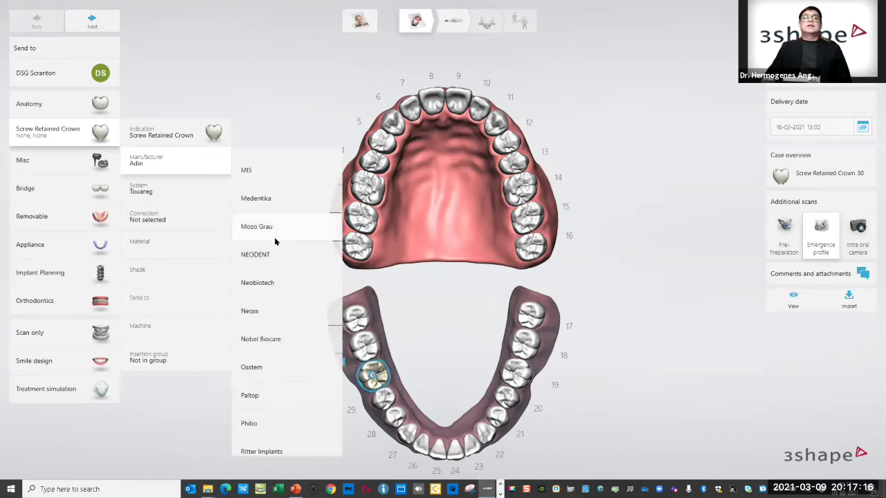
{"action": "scroll", "coordinate": [275, 241], "scroll_direction": "down", "scroll_amount": 3}
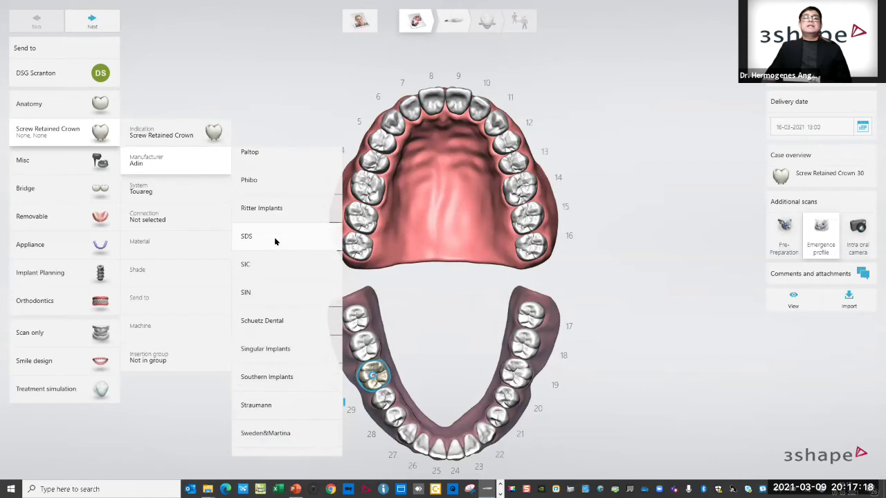
{"action": "left_click", "coordinate": [257, 384]}
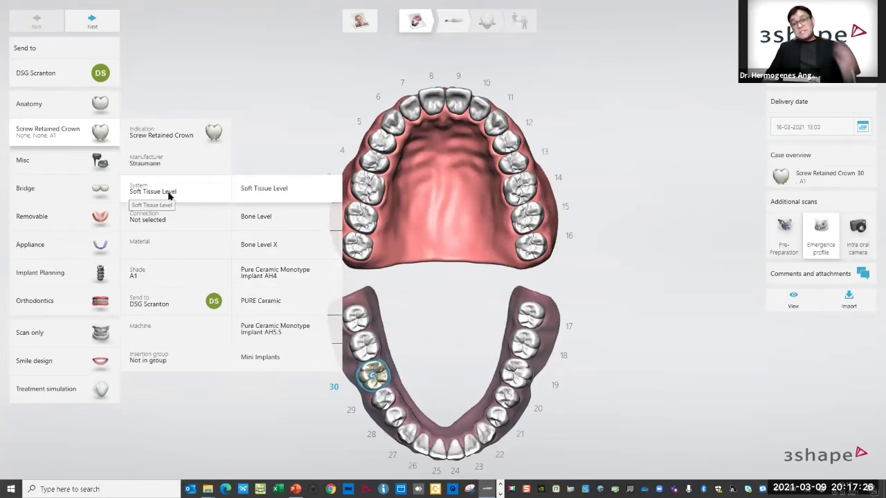
{"action": "left_click", "coordinate": [267, 223]}
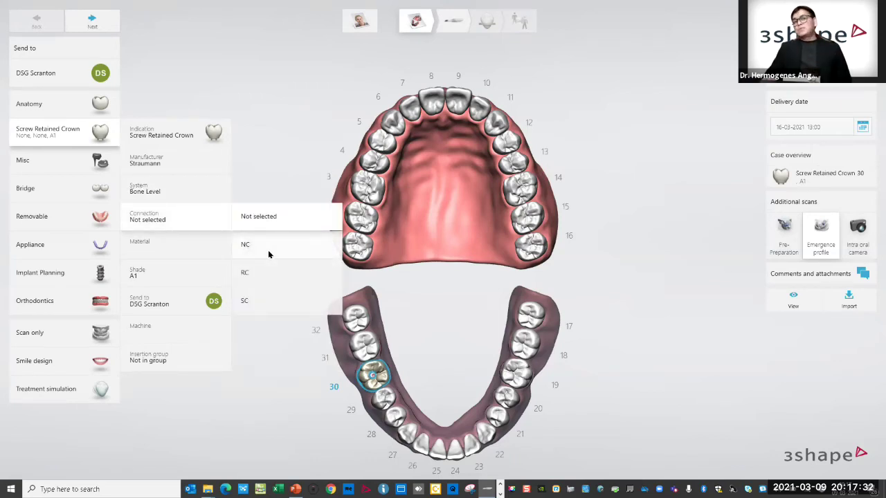
{"action": "left_click", "coordinate": [268, 250]}
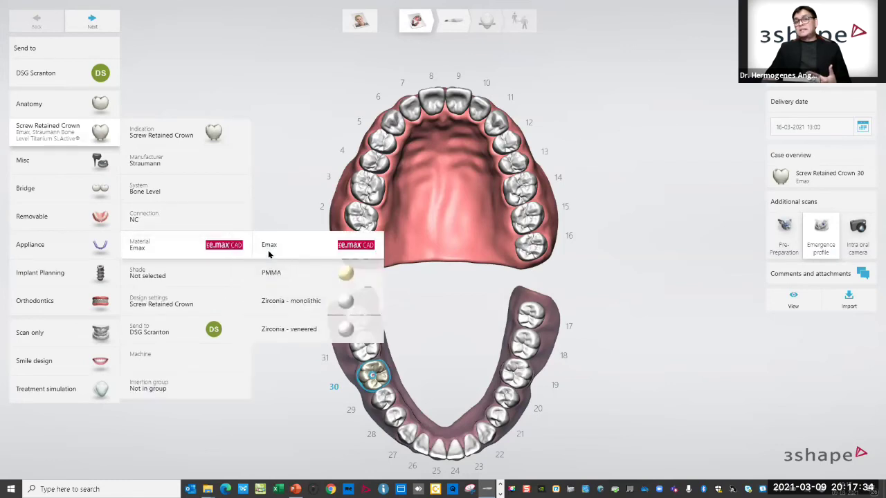
Set the crown to Zirconia - monolithic, shade A3, Screw Retained Crown design settings, sent to DSG Scranton and not in an insertion group
{"action": "left_click", "coordinate": [295, 307]}
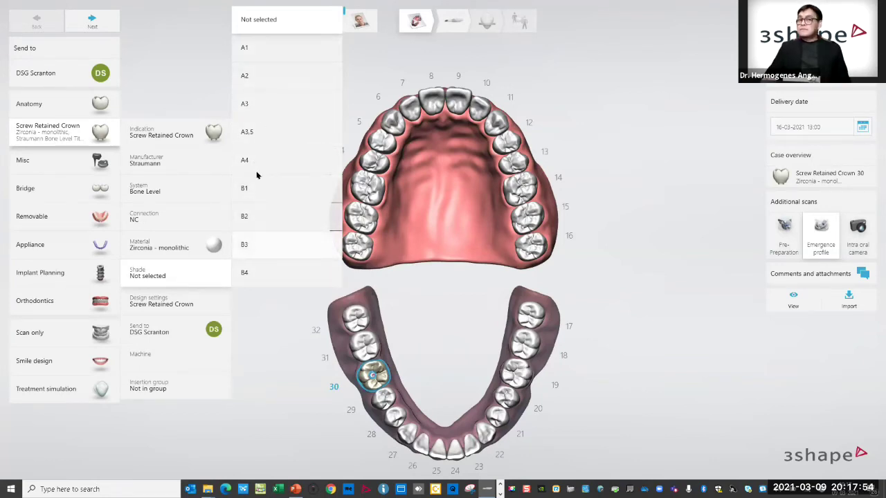
{"action": "left_click", "coordinate": [265, 111]}
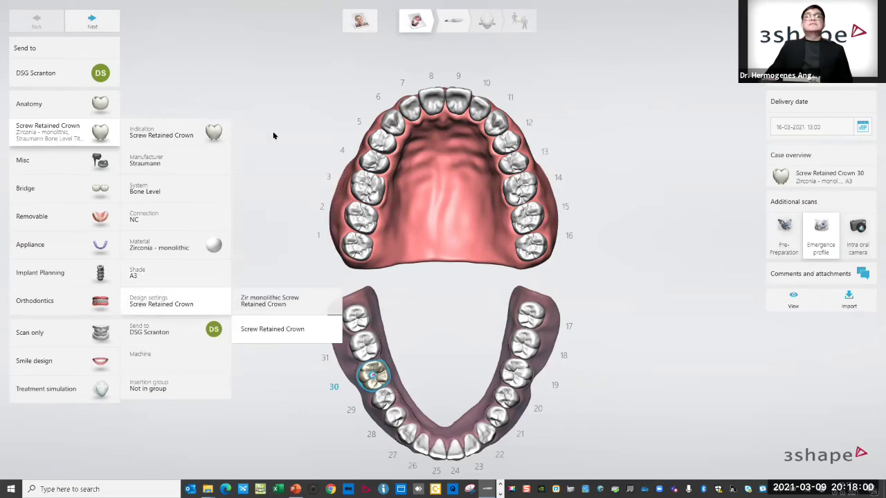
{"action": "left_click", "coordinate": [286, 331]}
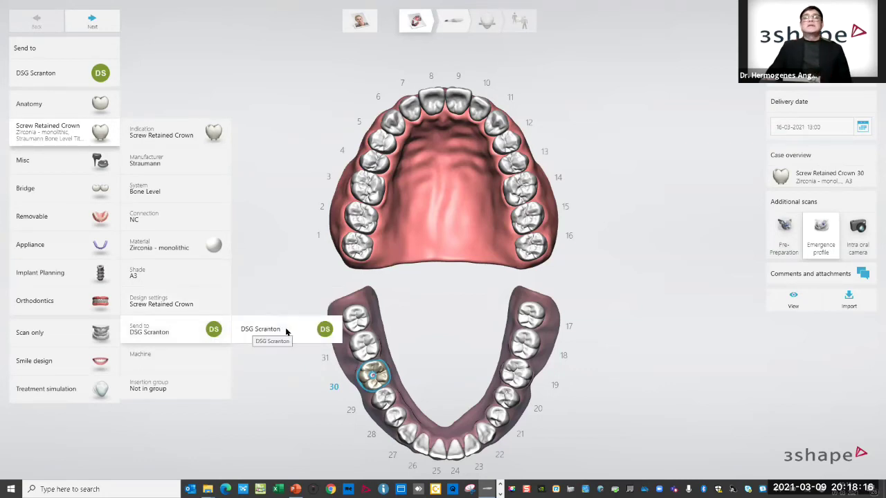
{"action": "left_click", "coordinate": [286, 333]}
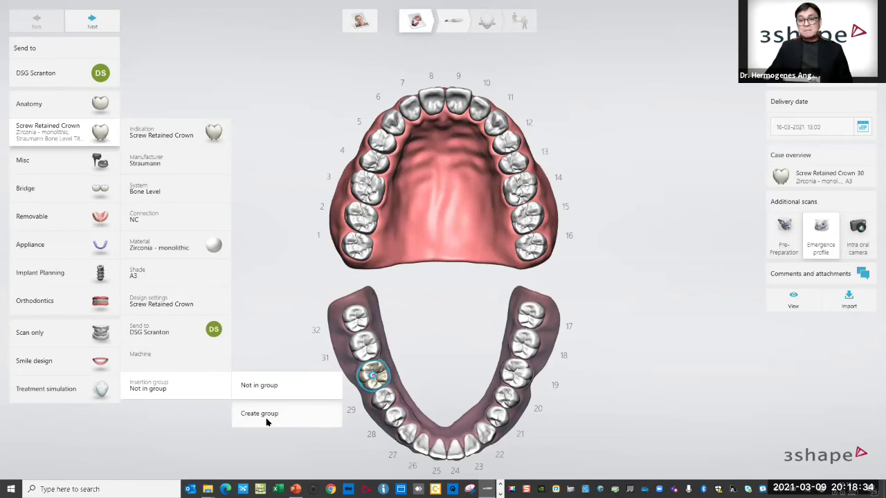
{"action": "left_click", "coordinate": [277, 388]}
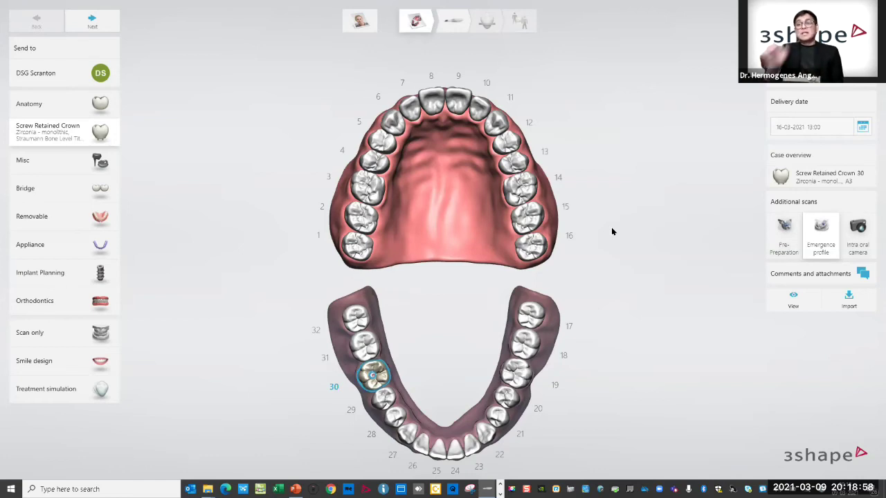
Proceed to the lower scan, postponing the scanner's color calibration, and mark the tooth 30 implant site on the scanned arch
{"action": "left_click", "coordinate": [93, 25]}
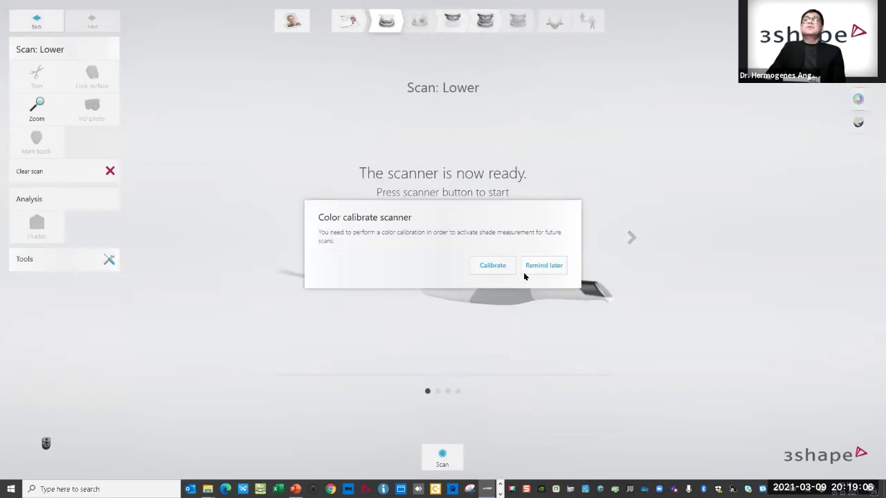
{"action": "left_click", "coordinate": [543, 266]}
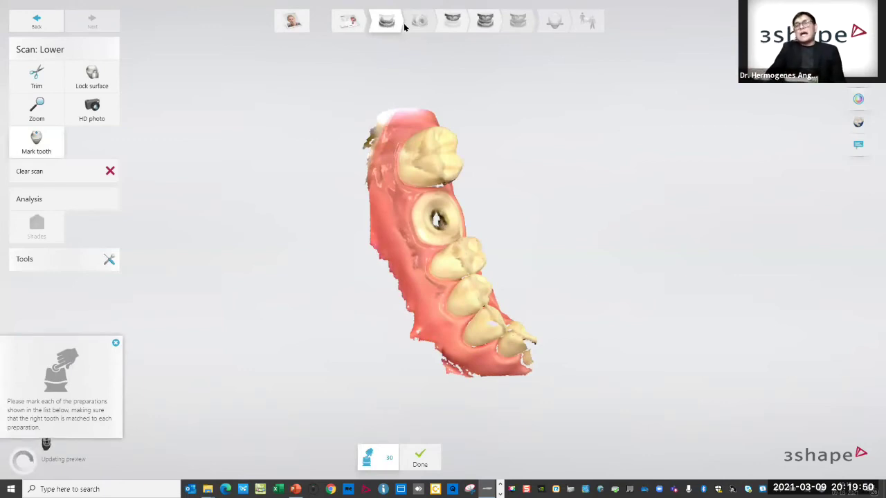
{"action": "left_click_drag", "start_coordinate": [472, 190], "coordinate": [471, 222]}
{"action": "scroll", "coordinate": [500, 219], "scroll_direction": "up", "scroll_amount": 5}
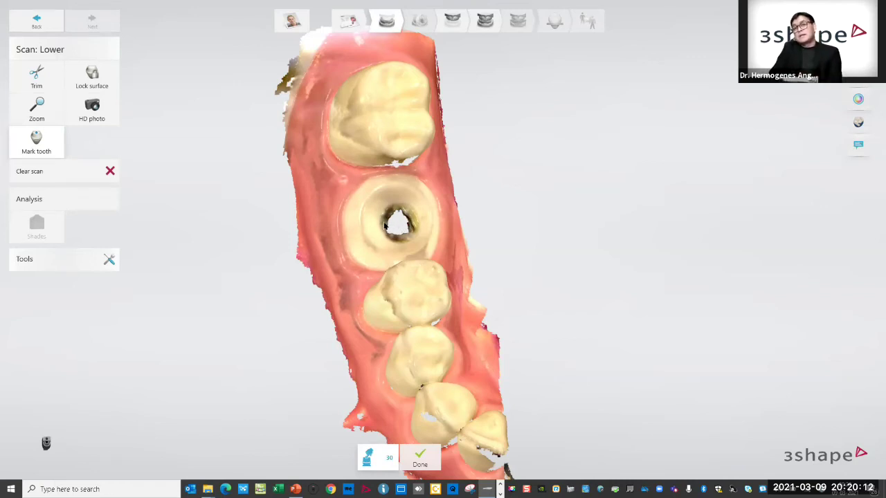
{"action": "left_click", "coordinate": [406, 240]}
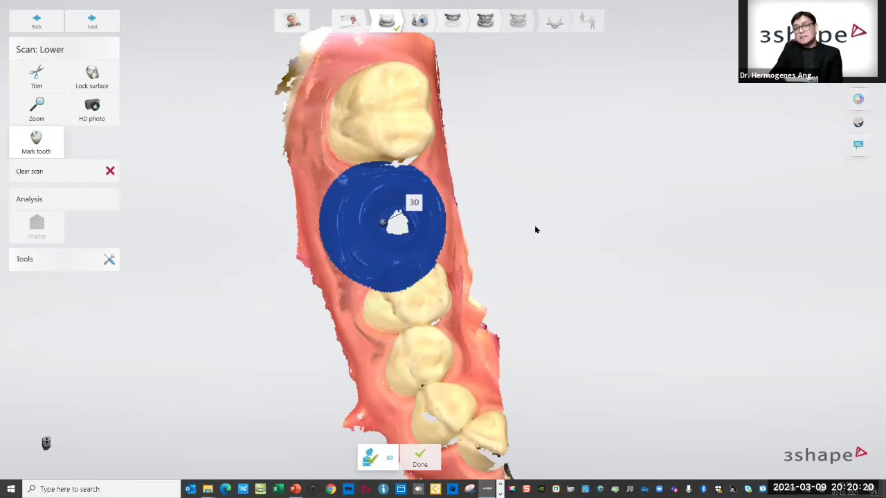
Proceed to the lower scanbody stage, scan the scan body at the tooth 30 site and inspect the captured surface
{"action": "right_click_drag", "start_coordinate": [526, 229], "coordinate": [524, 258]}
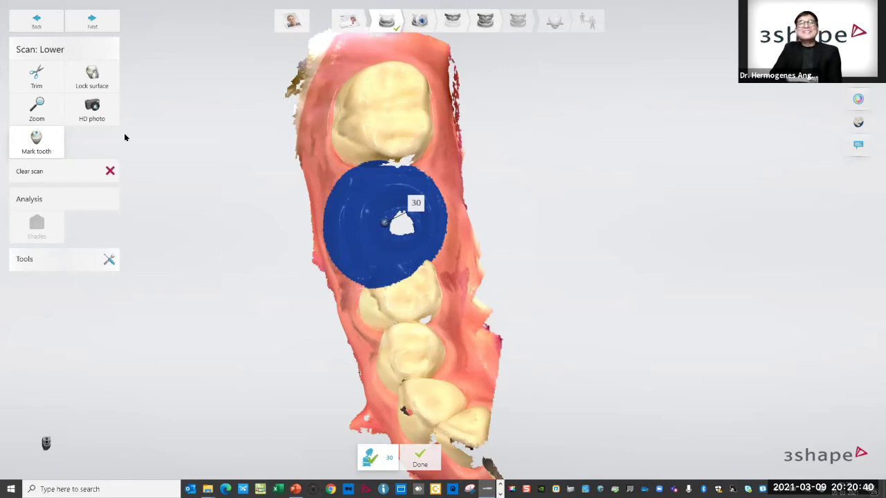
{"action": "left_click", "coordinate": [90, 22]}
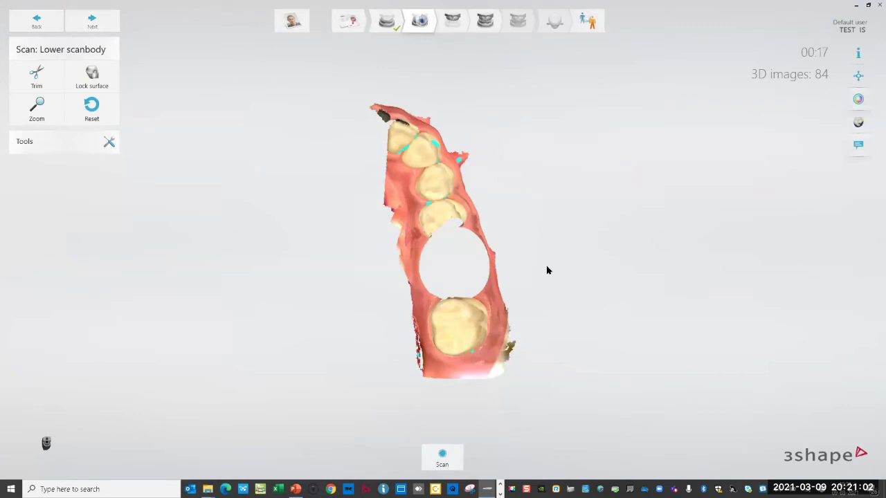
{"action": "scroll", "coordinate": [540, 261], "scroll_direction": "up", "scroll_amount": 3}
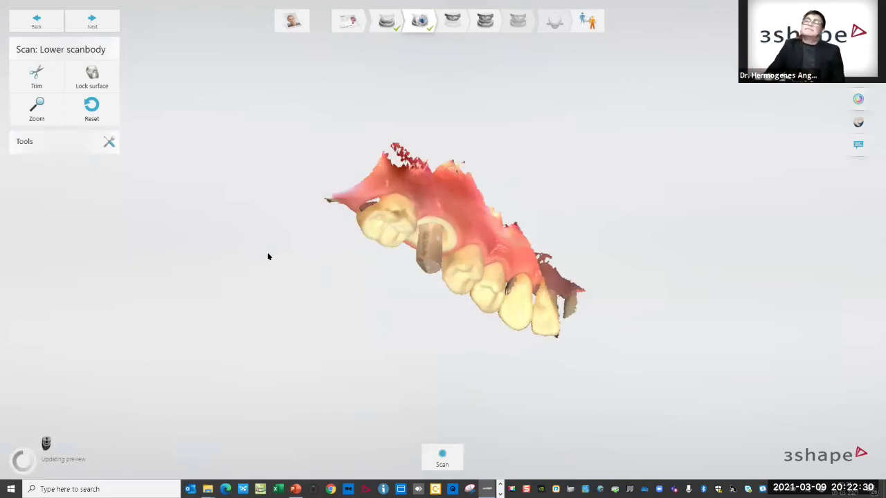
{"action": "right_click_drag", "start_coordinate": [532, 203], "coordinate": [552, 111]}
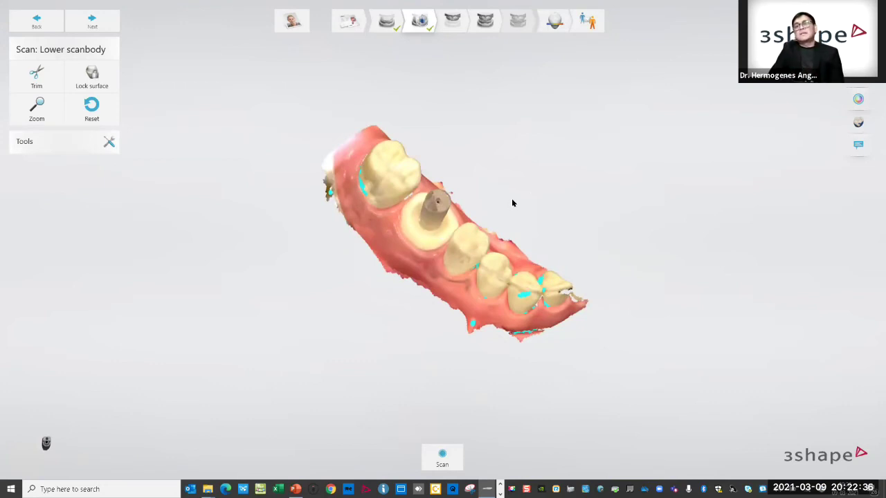
{"action": "scroll", "coordinate": [512, 202], "scroll_direction": "up", "scroll_amount": 4}
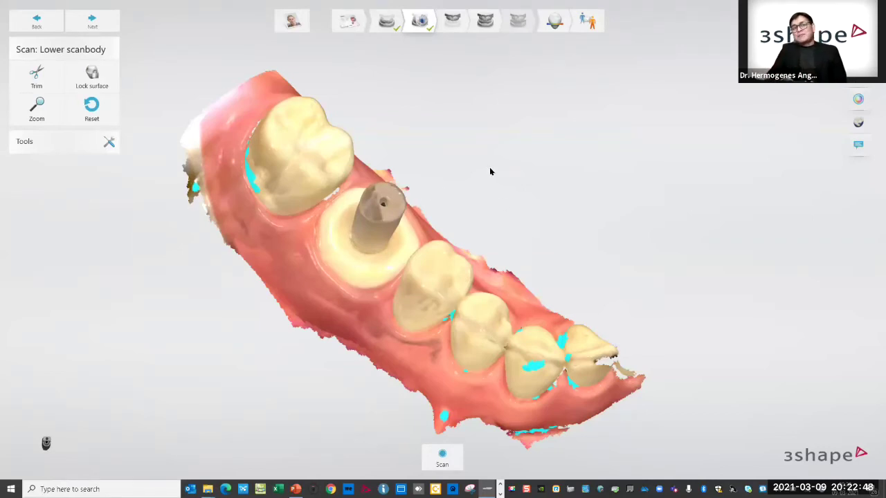
{"action": "right_click_drag", "start_coordinate": [531, 174], "coordinate": [515, 158]}
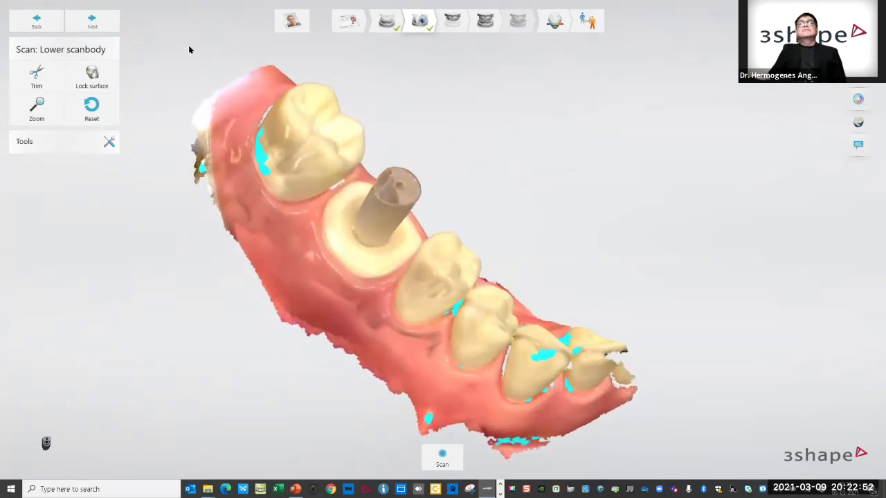
Proceed to the upper scan, check the captured arch and open the occlusion scan for the bite alignment
{"action": "left_click", "coordinate": [100, 26]}
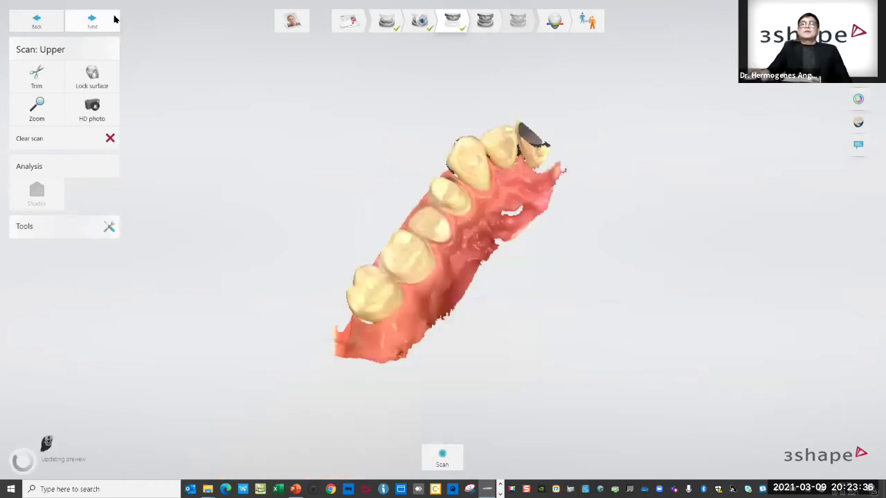
{"action": "right_click_drag", "start_coordinate": [327, 178], "coordinate": [335, 209]}
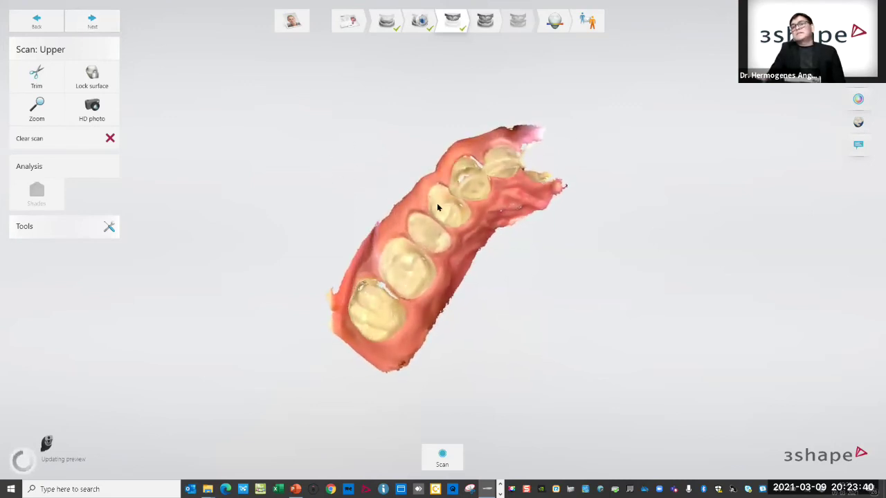
{"action": "left_click", "coordinate": [476, 23]}
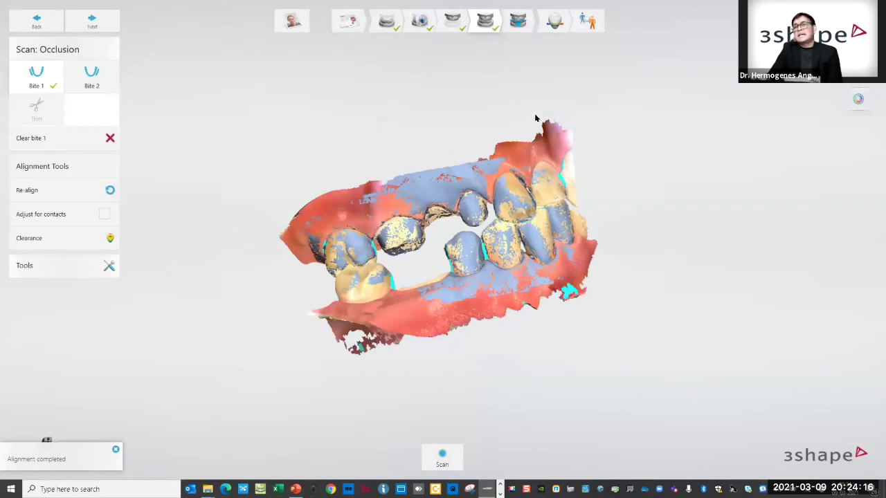
Post-process the scans and review the case's send page before returning to the patient's case list
{"action": "left_click", "coordinate": [549, 27]}
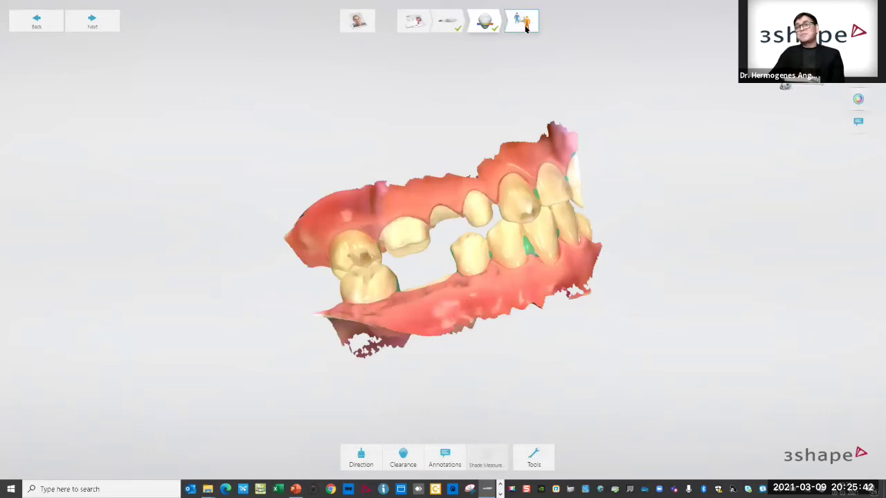
{"action": "left_click", "coordinate": [525, 25]}
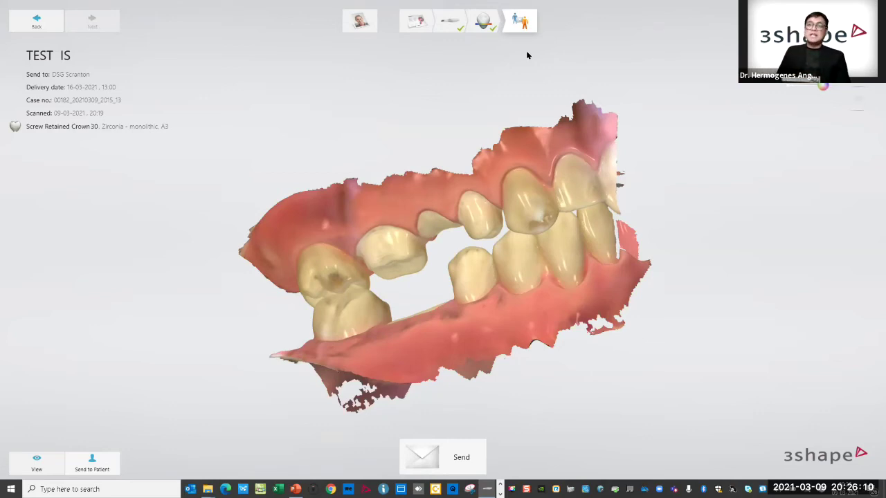
{"action": "left_click", "coordinate": [362, 27]}
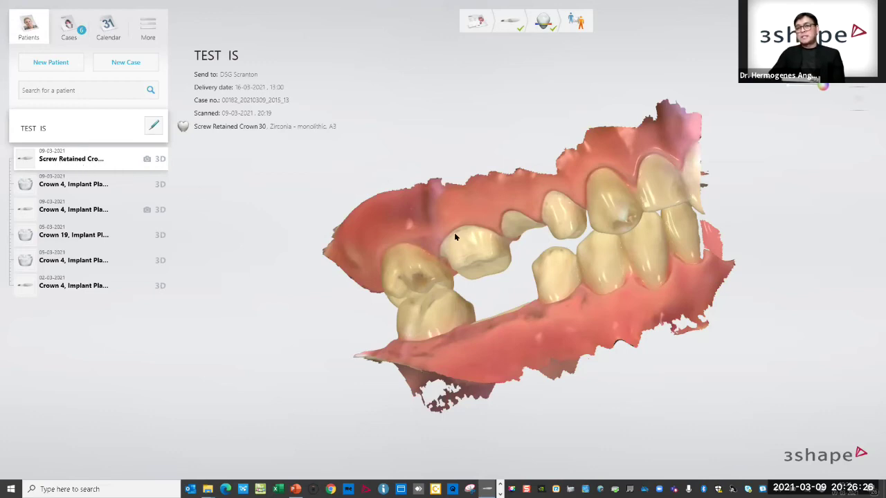
Start exporting the Screw Retained Crown case's scans with STL as the file type, and cancel without saving
{"action": "right_click", "coordinate": [79, 162]}
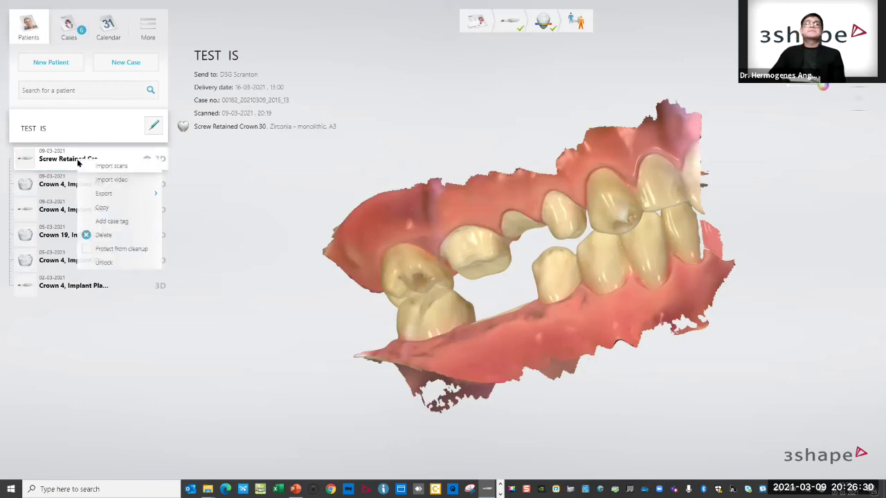
{"action": "mouse_move", "coordinate": [104, 197]}
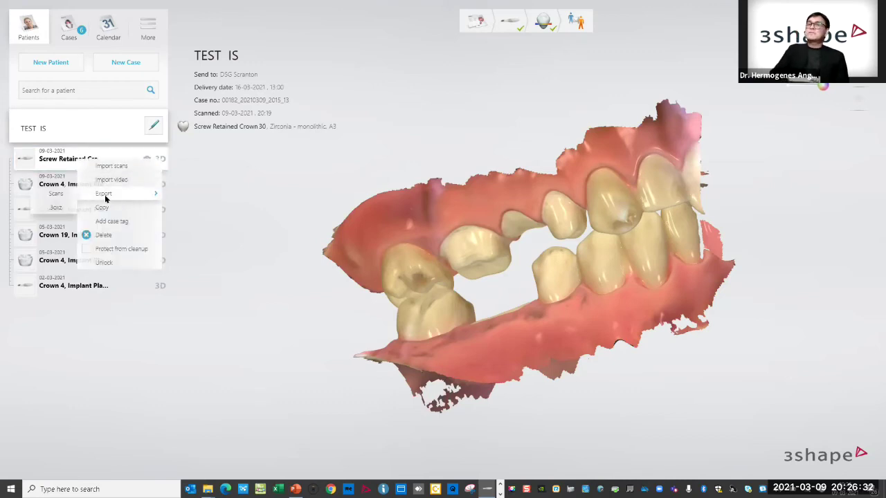
{"action": "left_click", "coordinate": [58, 200]}
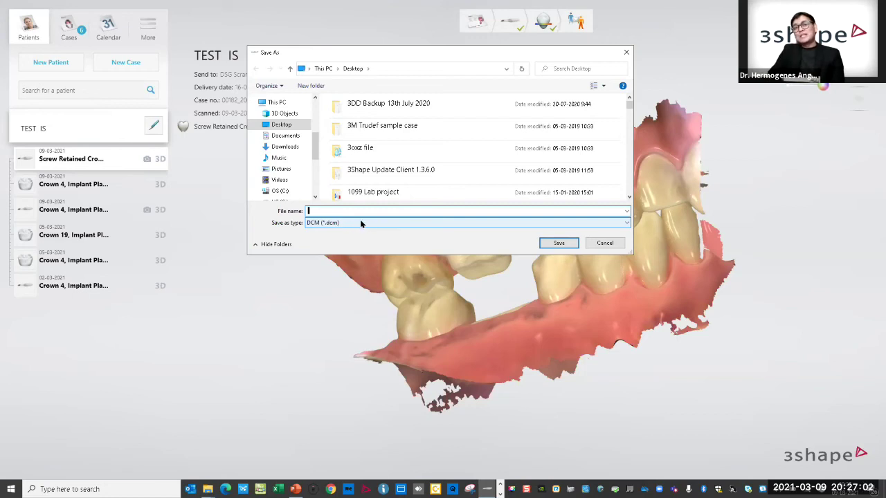
{"action": "left_click", "coordinate": [362, 223]}
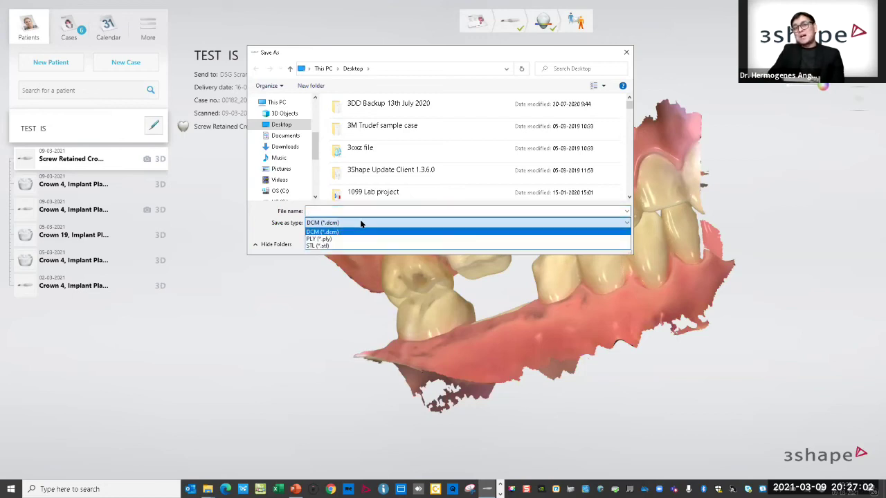
{"action": "left_click", "coordinate": [330, 246]}
{"action": "left_click", "coordinate": [320, 209]}
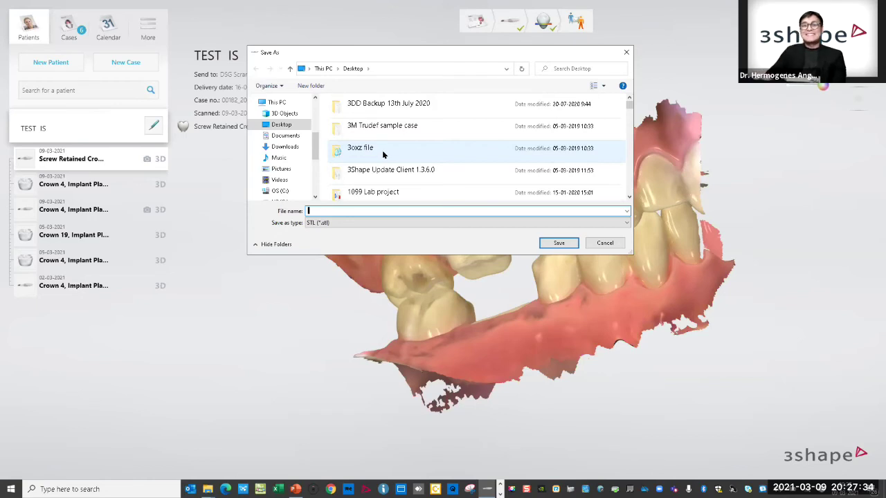
{"action": "left_click", "coordinate": [626, 55]}
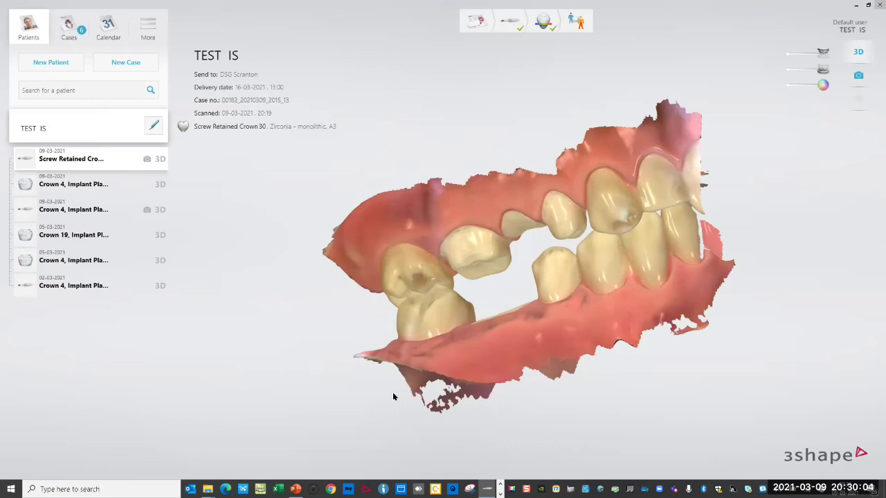
Open the record of the patient listed directly after TEST IS and select the first Crown 4, Implant Planning case
{"action": "left_click", "coordinate": [30, 39]}
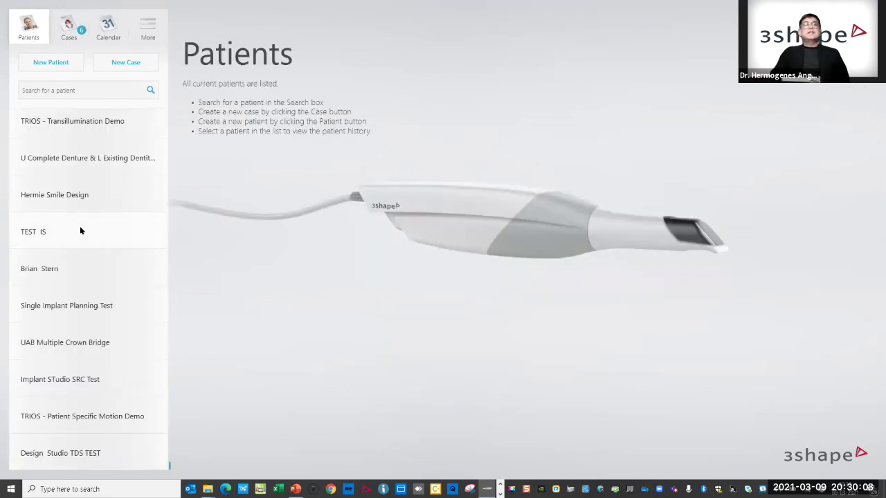
{"action": "left_click", "coordinate": [63, 269]}
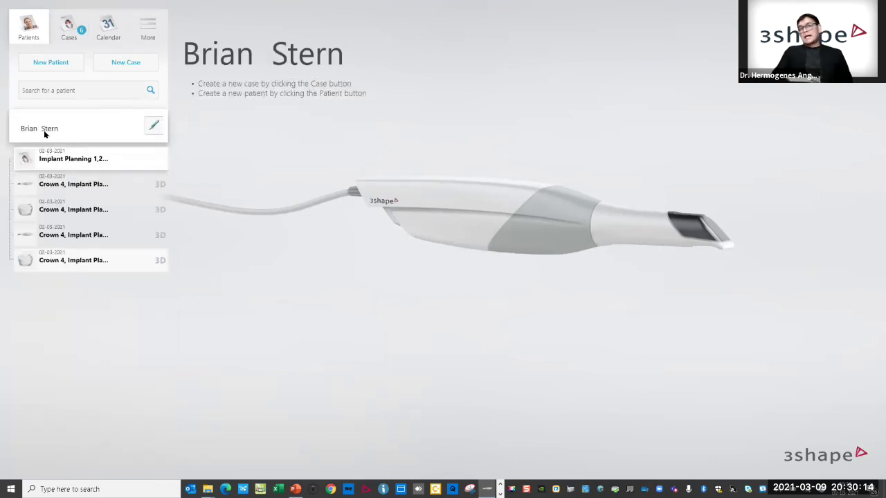
{"action": "left_click", "coordinate": [59, 158]}
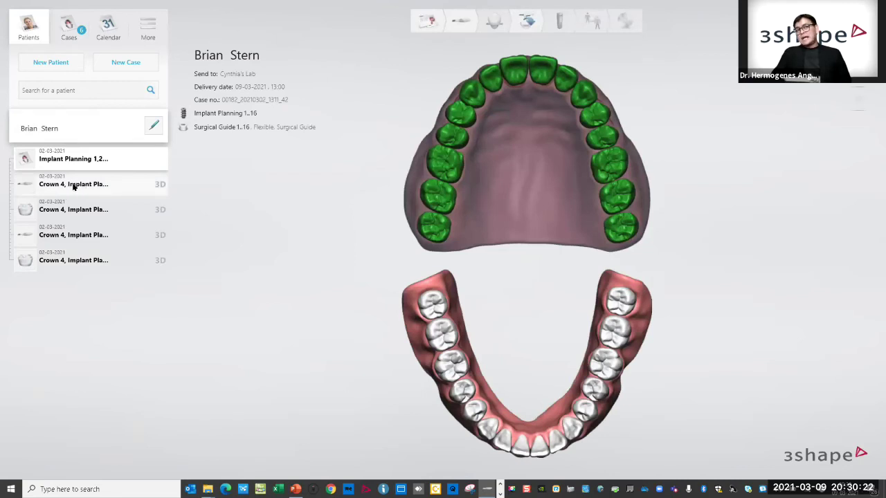
{"action": "left_click", "coordinate": [78, 185]}
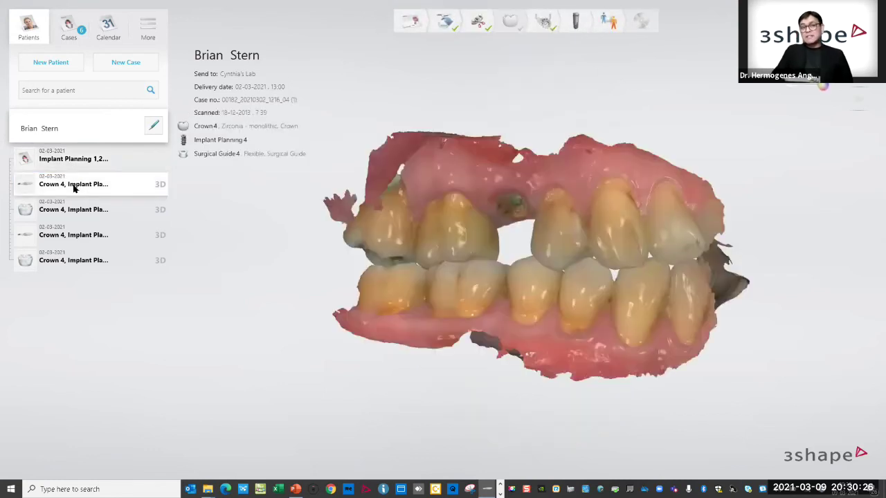
Start exporting the tooth 4 implant planning case's scans with STL as the file type, and cancel without saving
{"action": "right_click", "coordinate": [74, 188]}
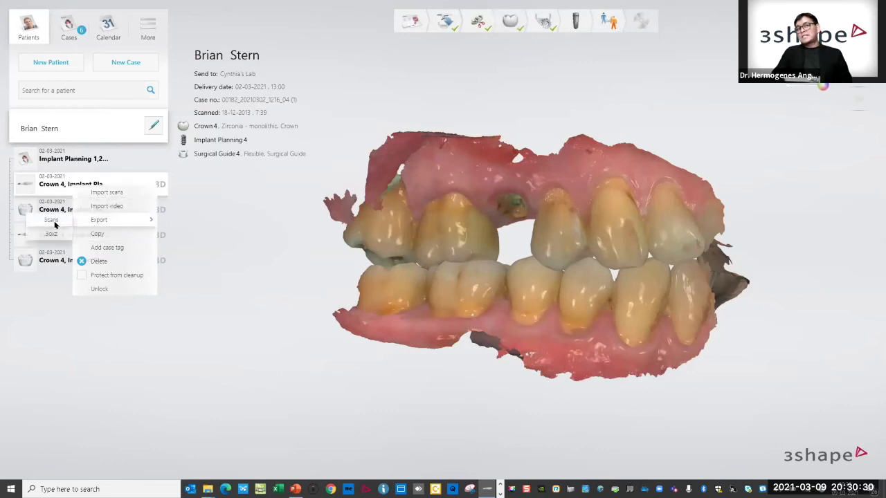
{"action": "left_click", "coordinate": [55, 223]}
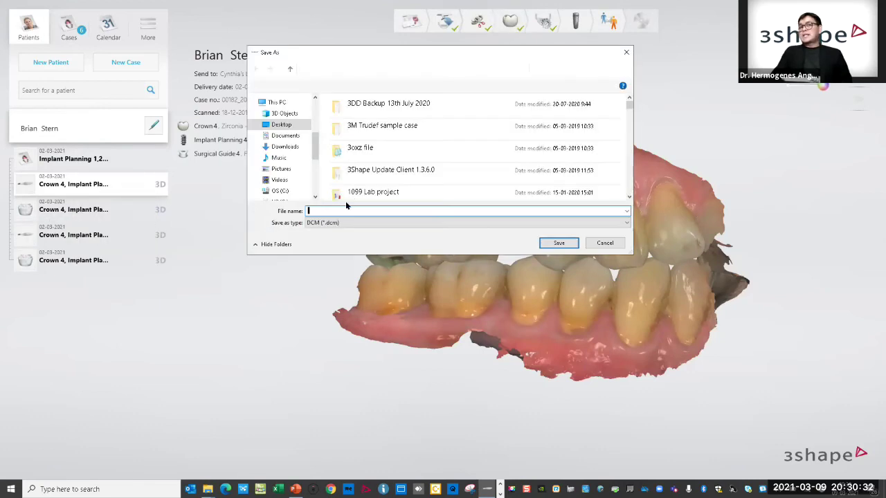
{"action": "left_click", "coordinate": [356, 223]}
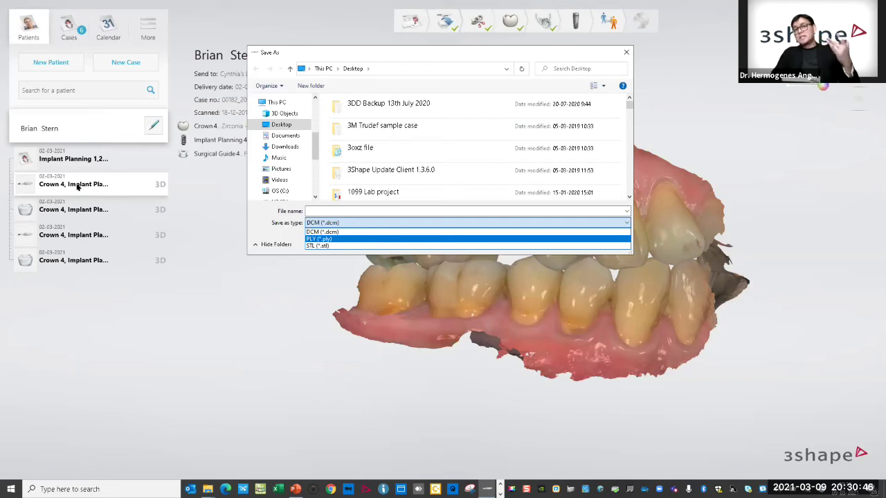
{"action": "left_click", "coordinate": [338, 247]}
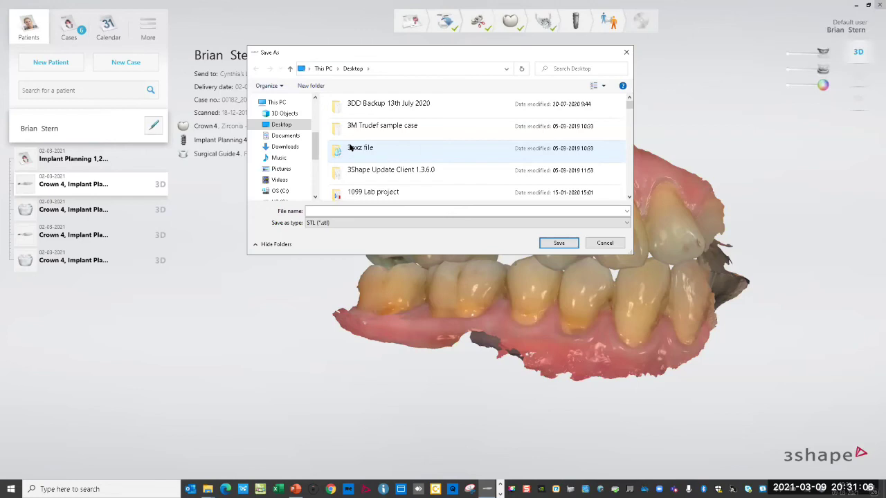
{"action": "left_click", "coordinate": [626, 53]}
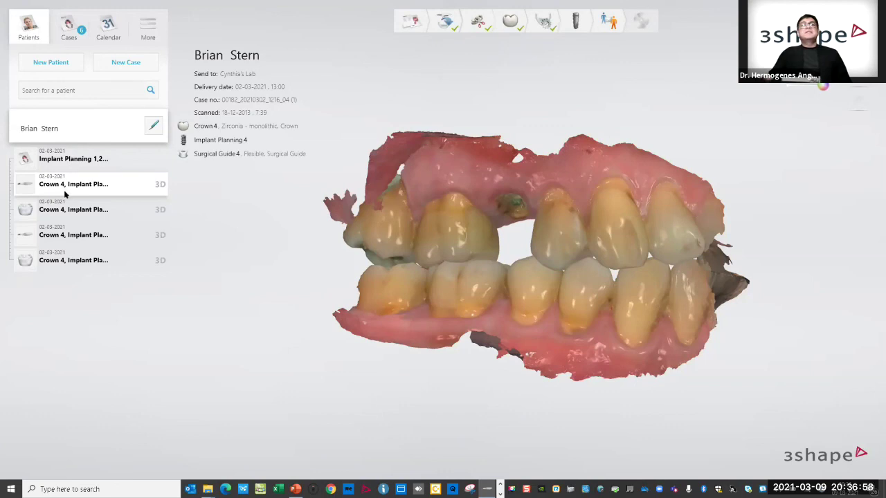
Open the tooth 4 implant planning and proceed to the surgical guide stage, accepting the custom implant safety zone
{"action": "left_click", "coordinate": [578, 22]}
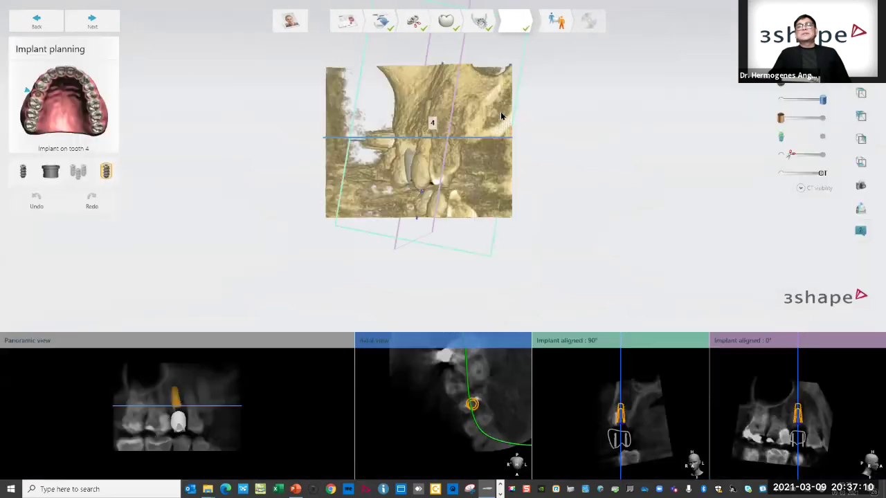
{"action": "left_click", "coordinate": [521, 23]}
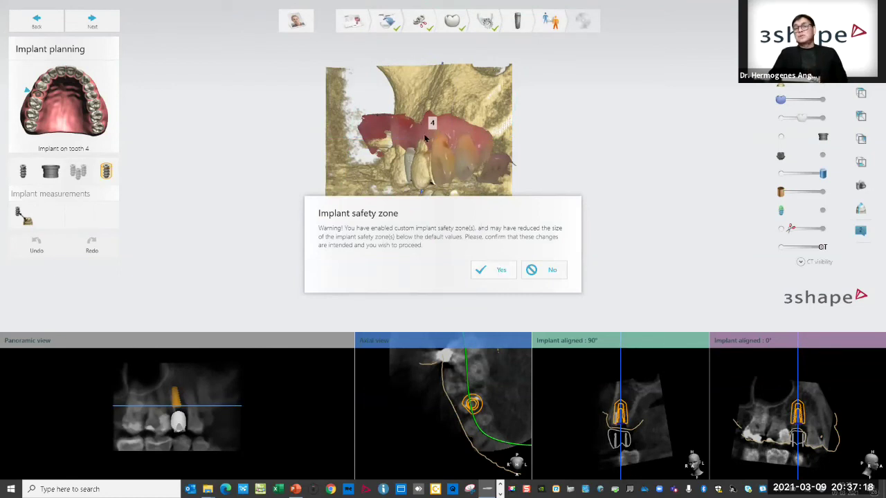
{"action": "left_click", "coordinate": [494, 270]}
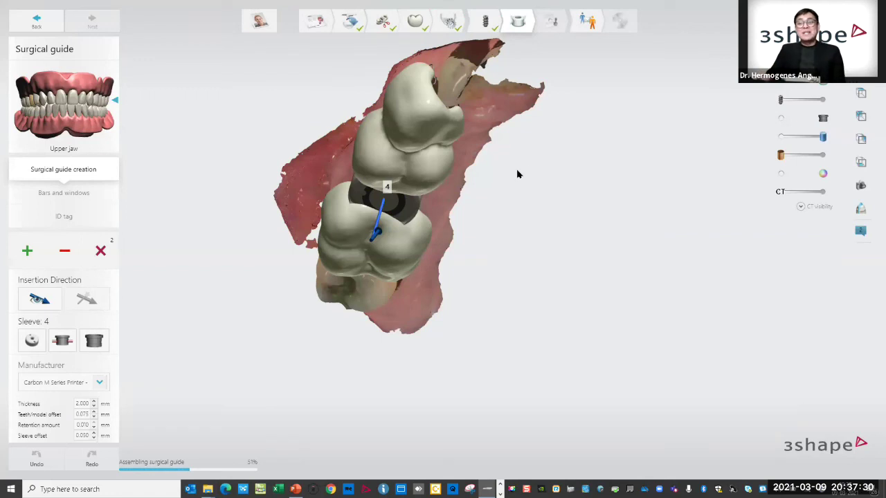
Examine the tooth 4 surgical guide on the upper jaw from several angles, including its sleeve and insertion direction
{"action": "right_click_drag", "start_coordinate": [550, 158], "coordinate": [632, 187]}
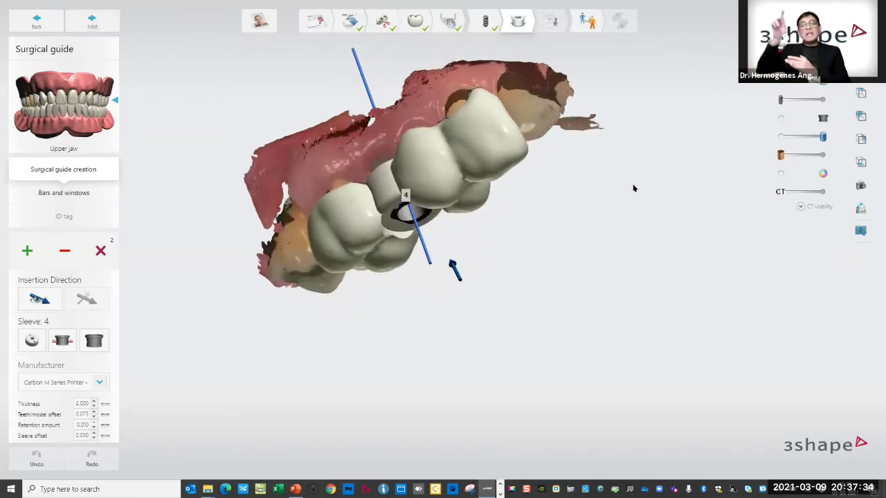
{"action": "right_click_drag", "start_coordinate": [518, 200], "coordinate": [490, 173]}
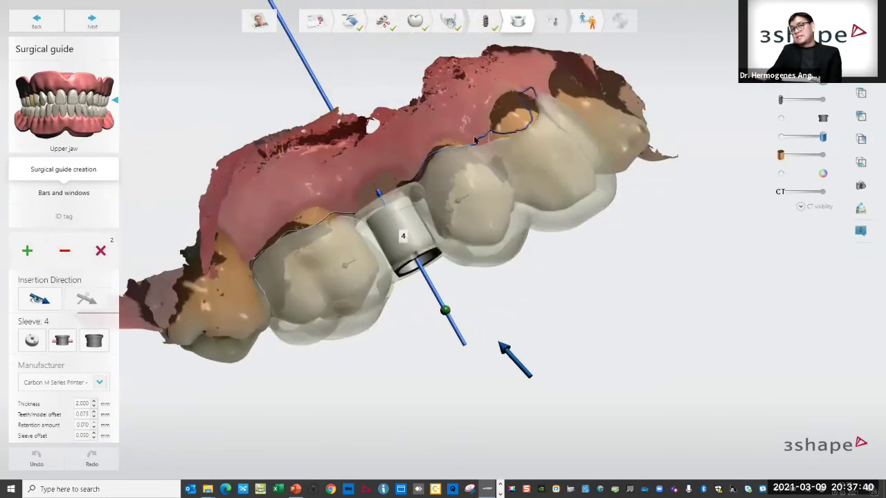
{"action": "right_click_drag", "start_coordinate": [573, 200], "coordinate": [533, 151]}
{"action": "scroll", "coordinate": [639, 229], "scroll_direction": "down", "scroll_amount": 5}
{"action": "scroll", "coordinate": [588, 139], "scroll_direction": "down", "scroll_amount": 3}
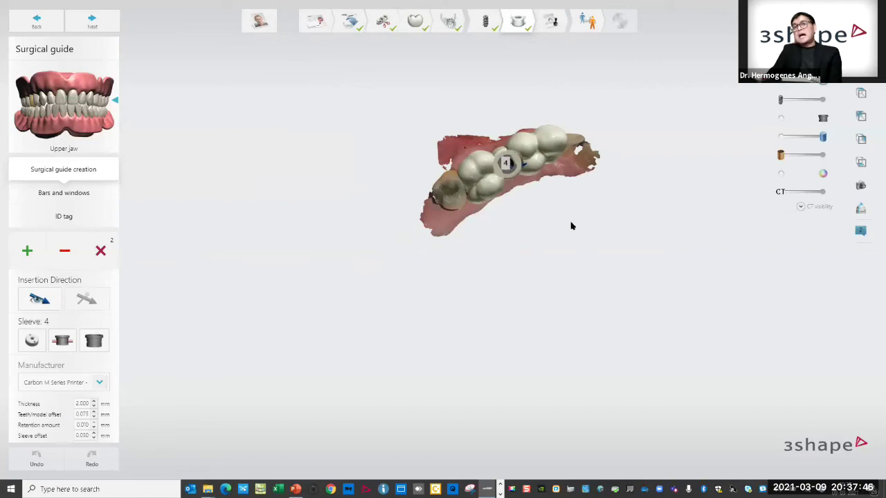
{"action": "right_click_drag", "start_coordinate": [572, 226], "coordinate": [523, 139]}
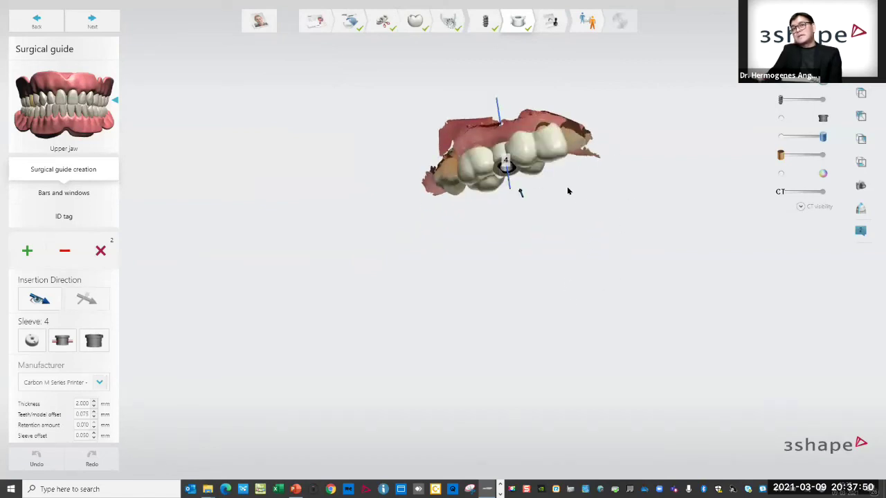
{"action": "right_click_drag", "start_coordinate": [594, 178], "coordinate": [570, 171]}
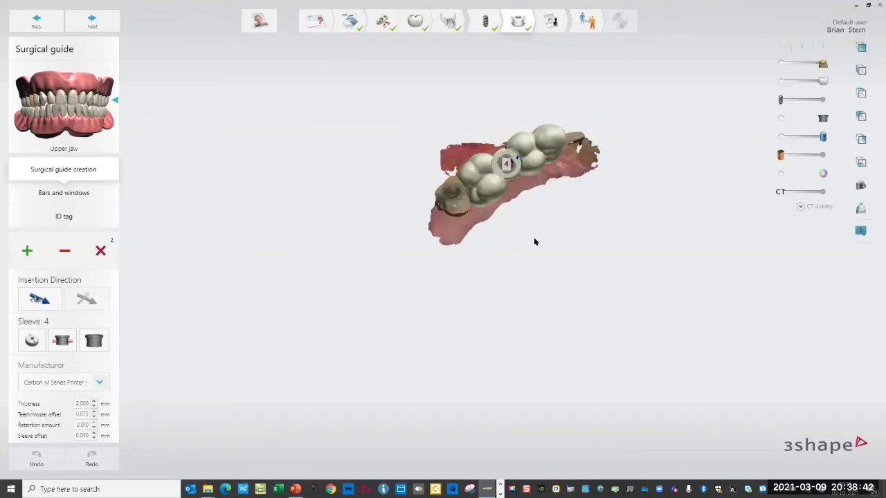
{"action": "scroll", "coordinate": [536, 214], "scroll_direction": "up", "scroll_amount": 5}
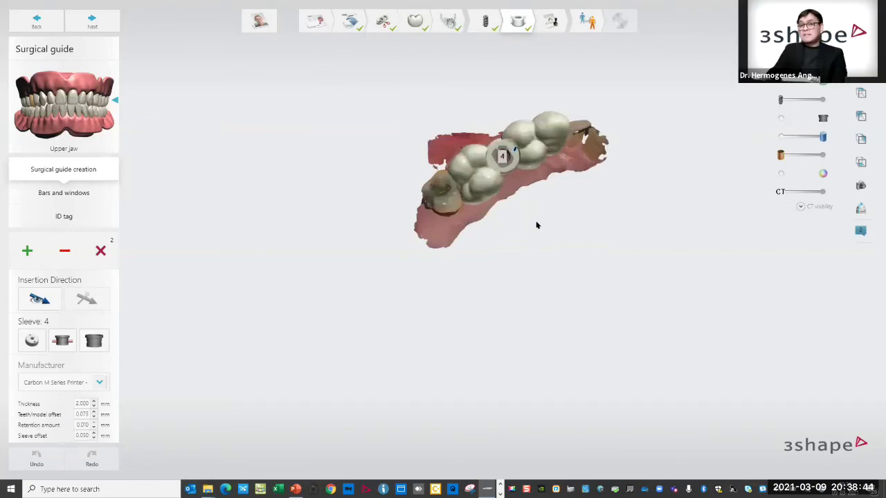